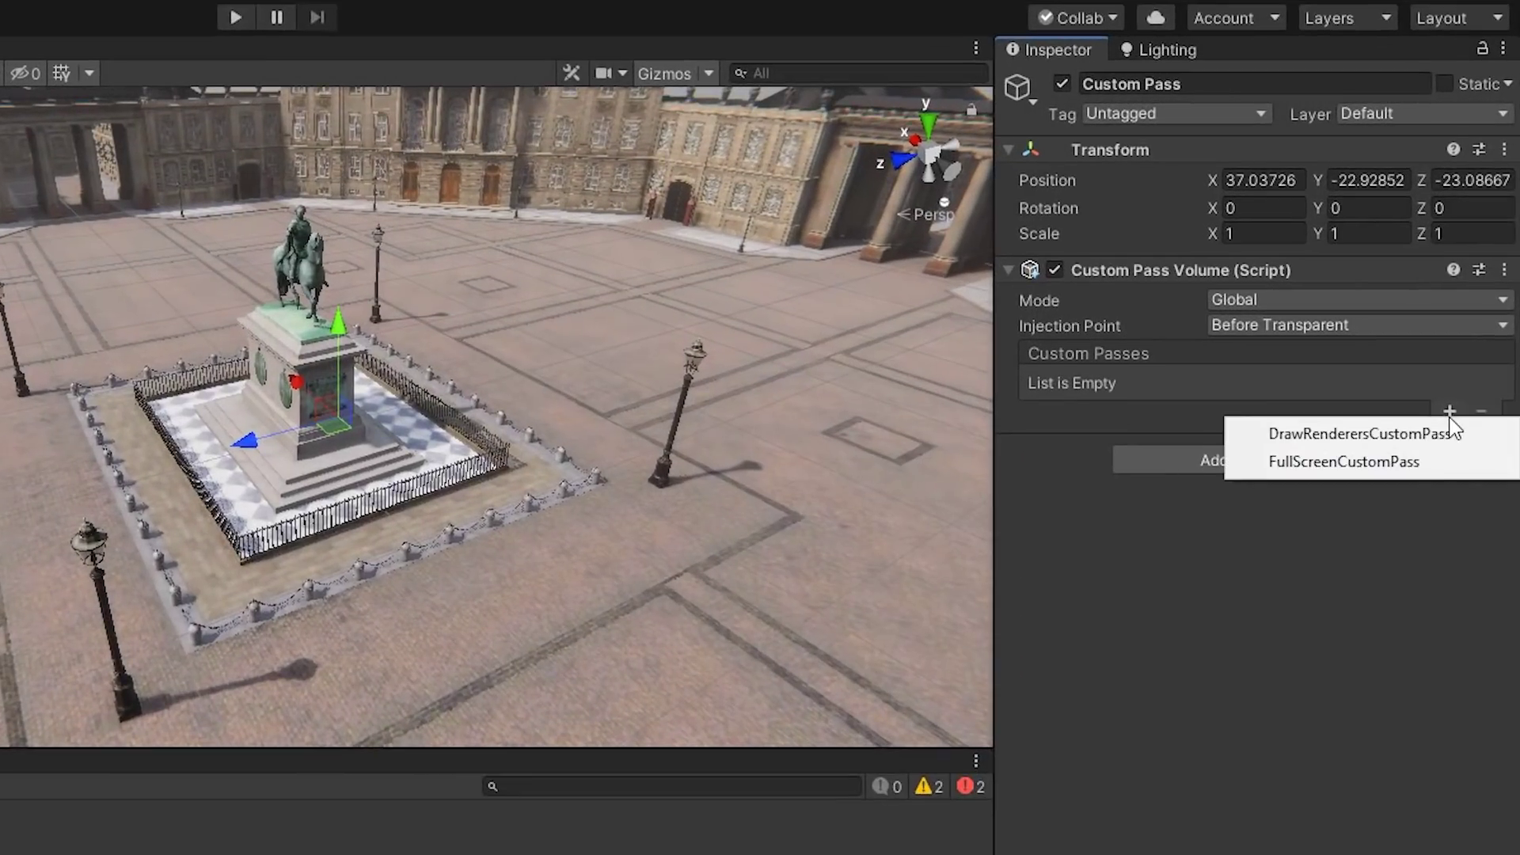
# Add a draw-renderers pass named 'Gloss Replacement' that overrides with Replacement Material
pyautogui.click(1495, 329)
pyautogui.click(1436, 308)
pyautogui.press('BackSpace')
pyautogui.write('Gloss Replacement')
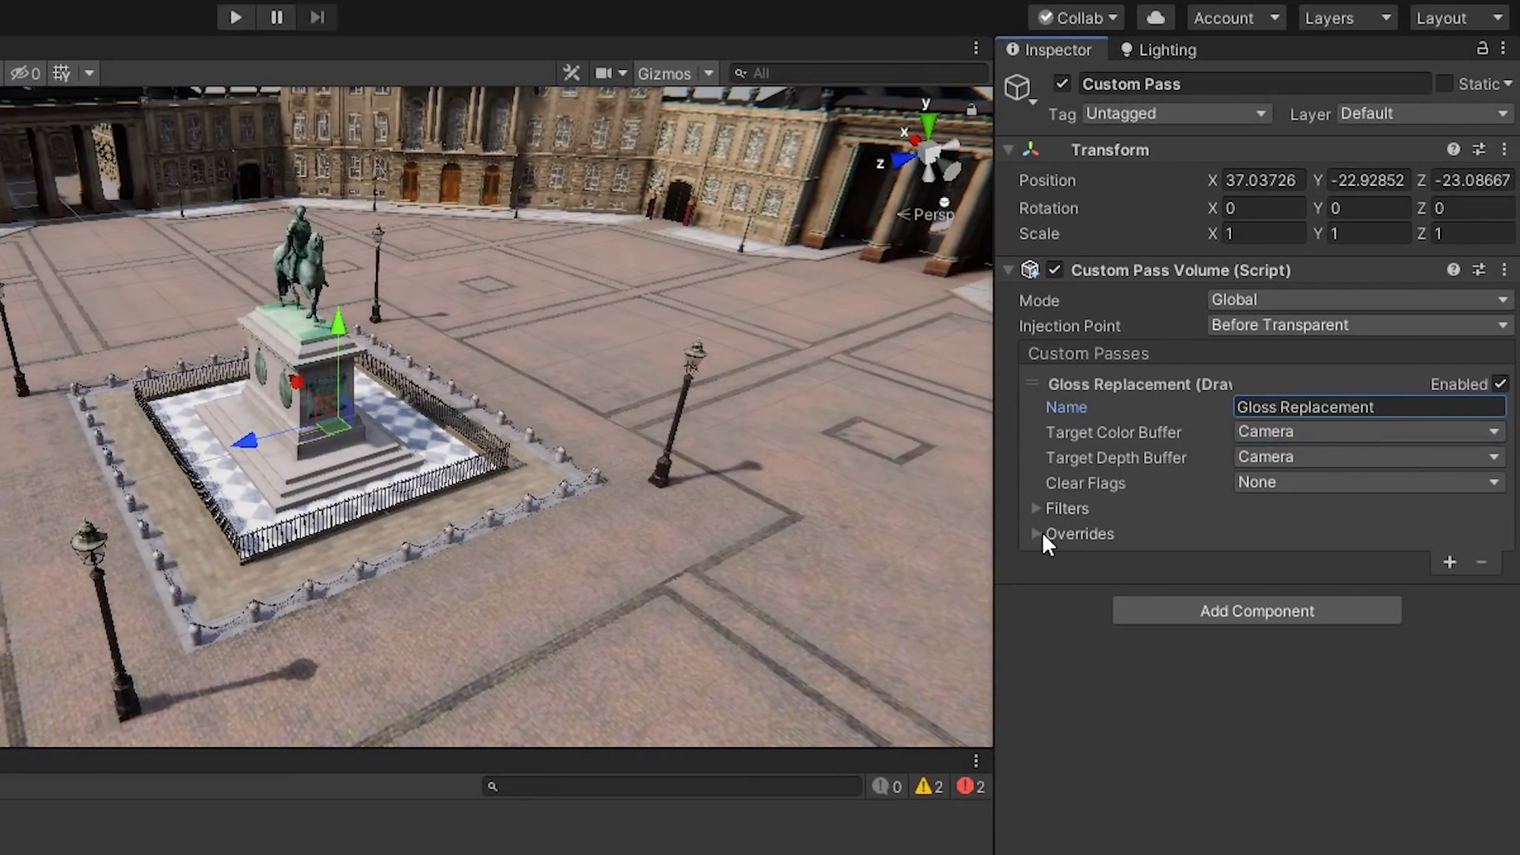
pyautogui.click(1039, 533)
pyautogui.click(1504, 559)
pyautogui.scroll(-3, 443, 370)
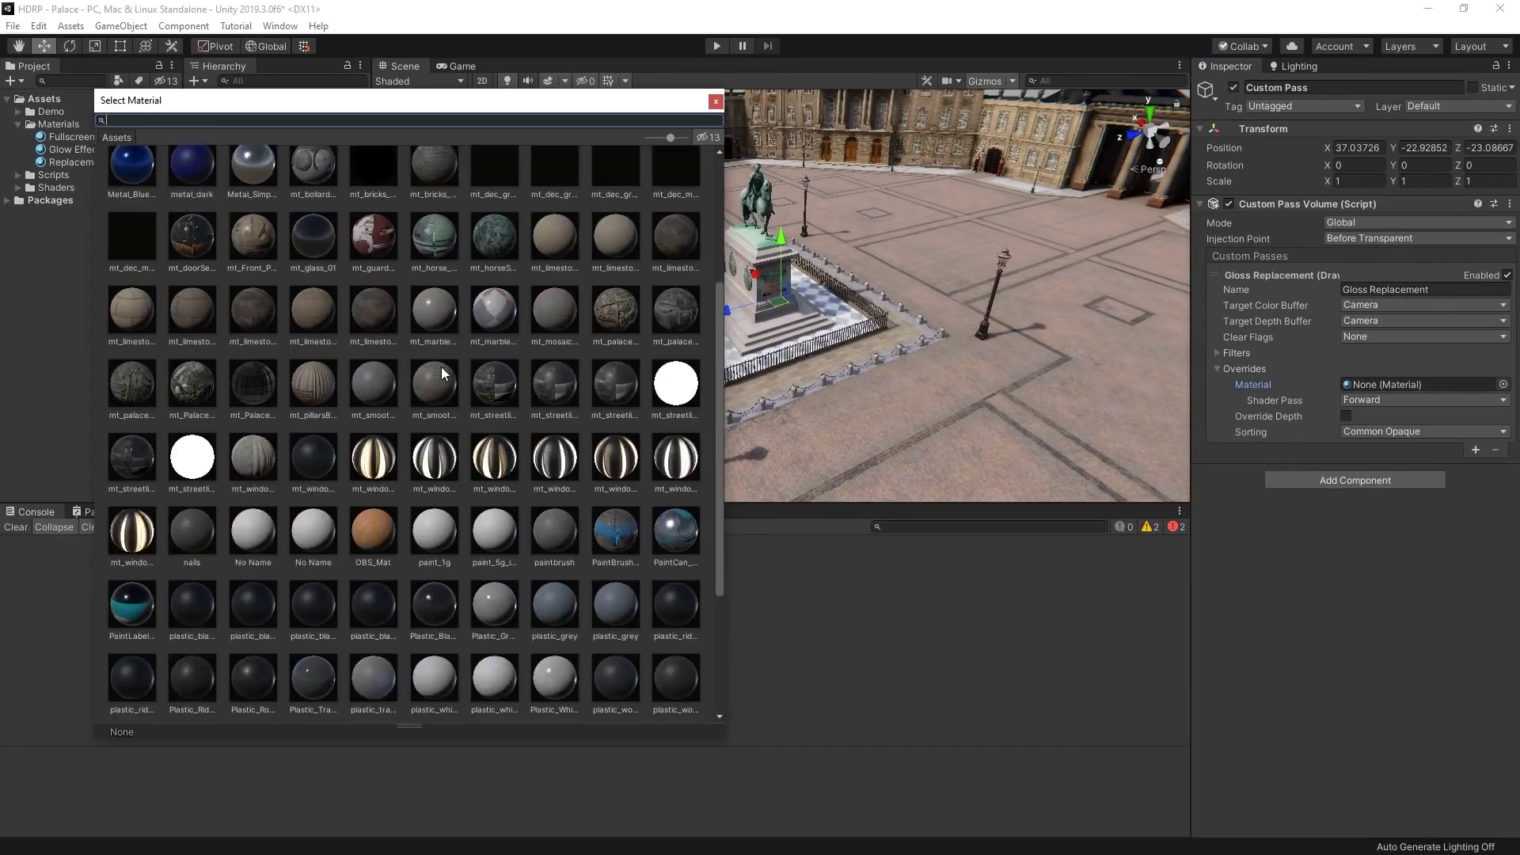
pyautogui.scroll(-3, 443, 374)
pyautogui.click(378, 540)
pyautogui.click(716, 102)
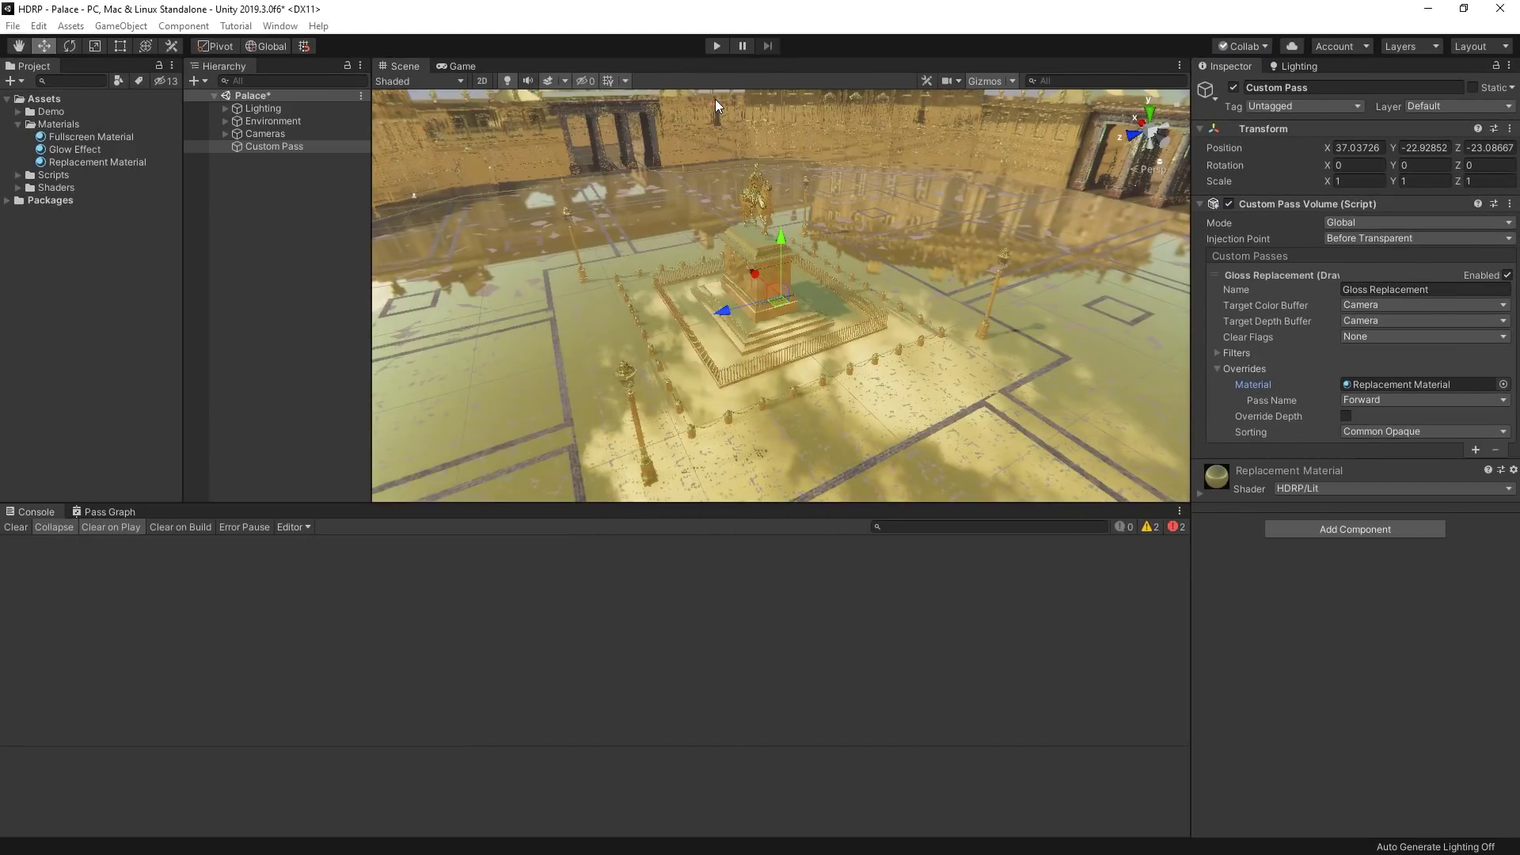
# Try earlier injection points for the pass and inspect the Gloss Replacement event in the frame
pyautogui.moveTo(863, 372); pyautogui.dragTo(866, 313, button='right')
pyautogui.click(1450, 237)
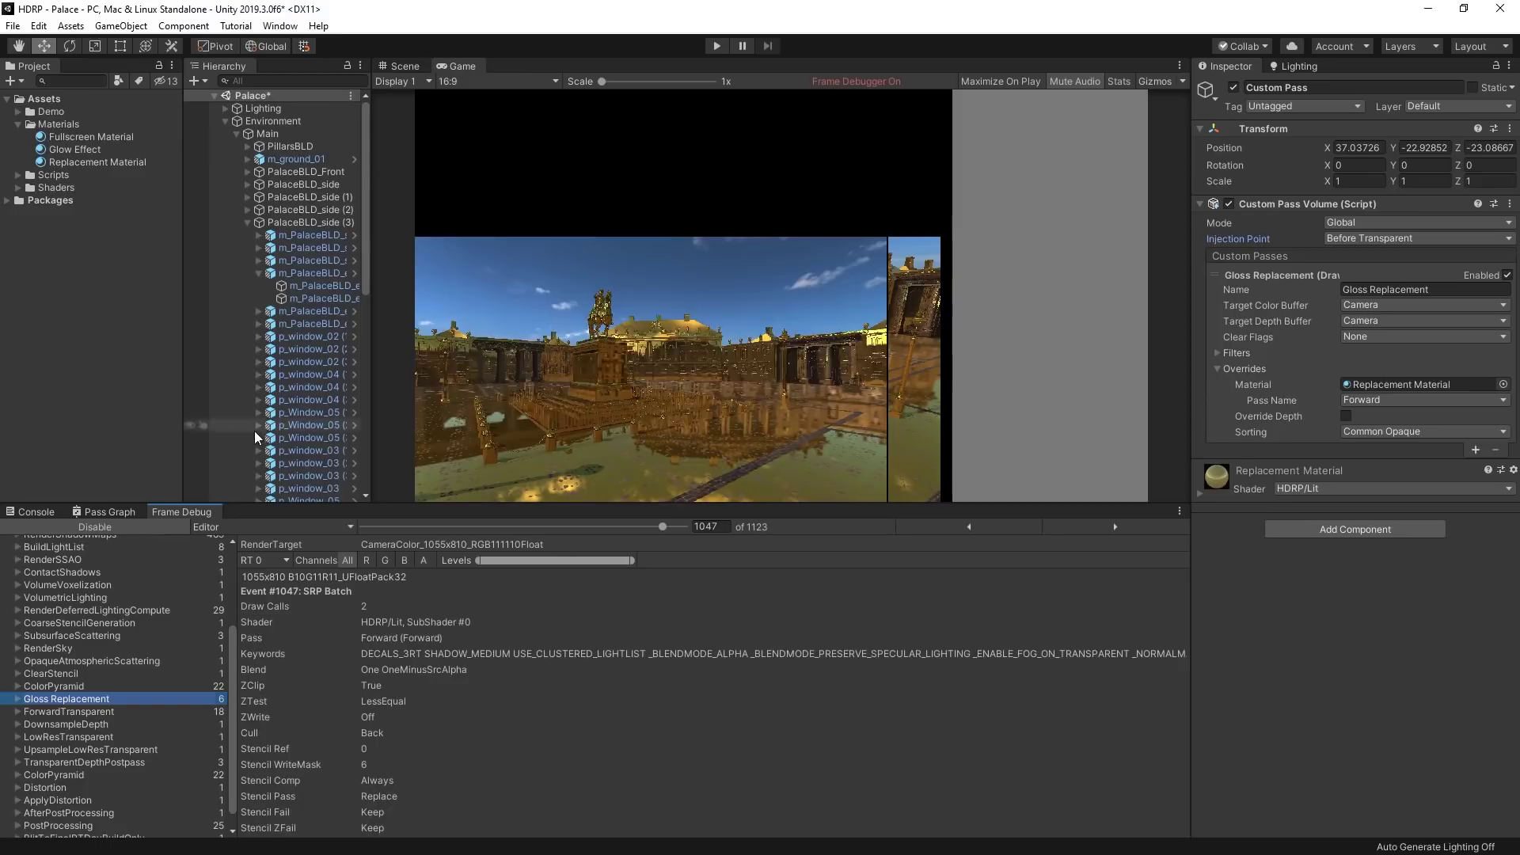
pyautogui.click(1417, 238)
pyautogui.click(1369, 240)
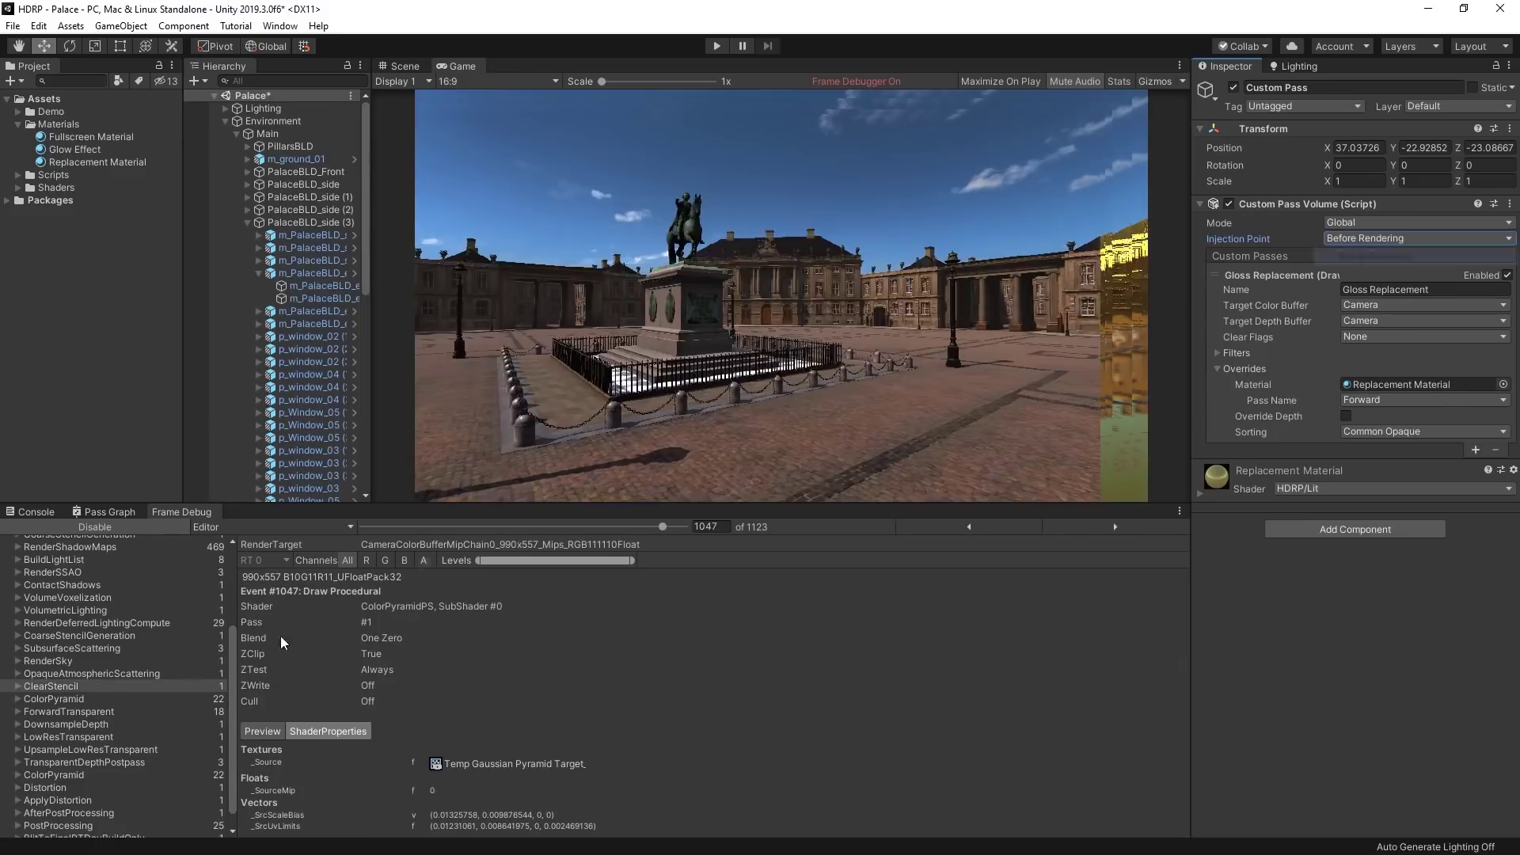
pyautogui.click(1417, 238)
pyautogui.click(1377, 255)
pyautogui.click(66, 631)
pyautogui.click(1417, 238)
pyautogui.click(1369, 302)
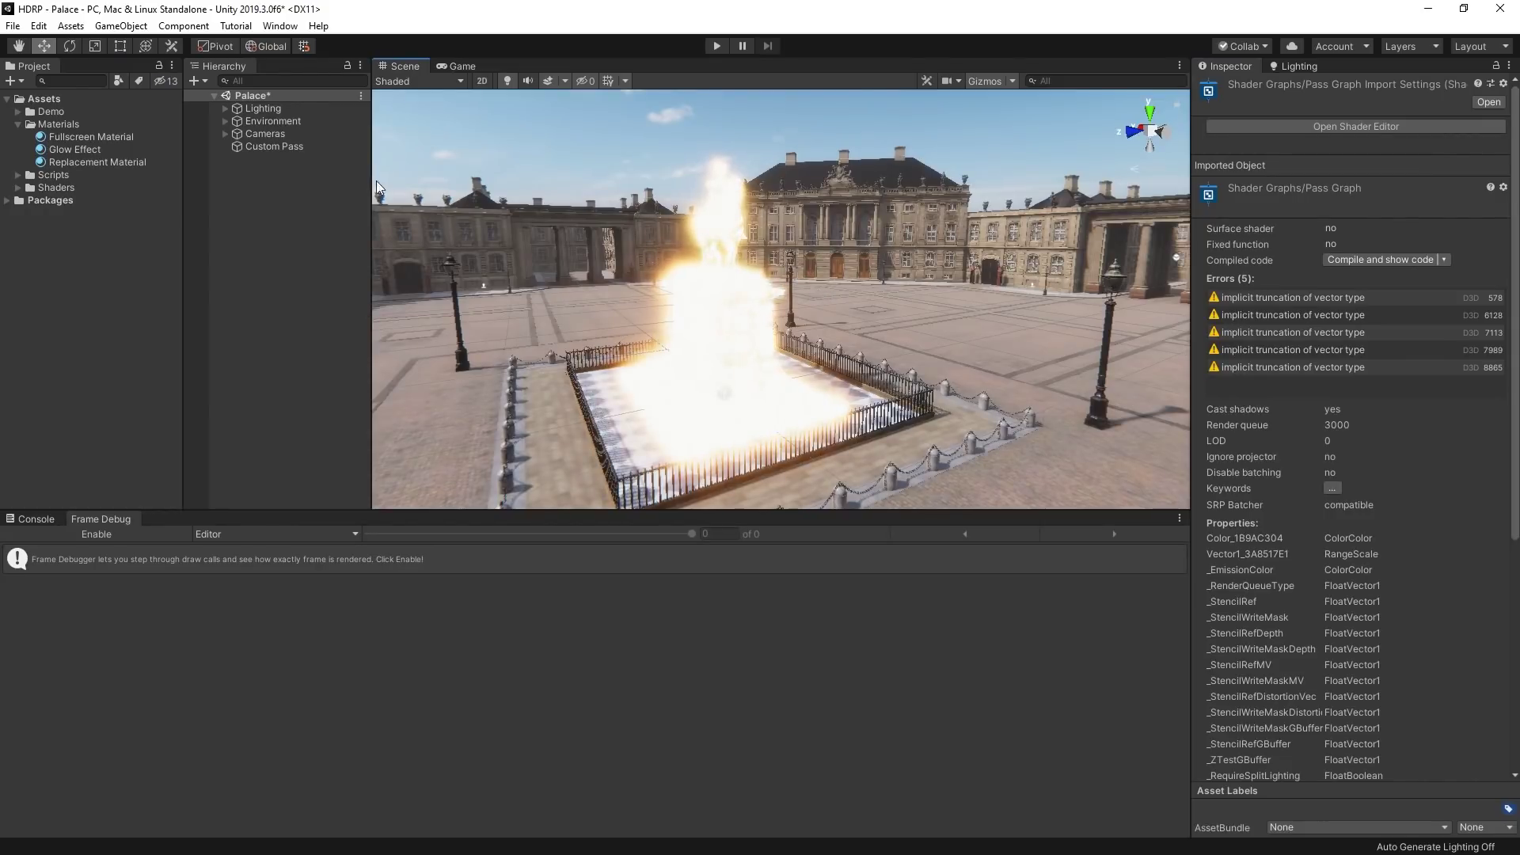
# Assign a material to the Custom Pass statue overlay slot and inspect frame debugger events
pyautogui.click(320, 148)
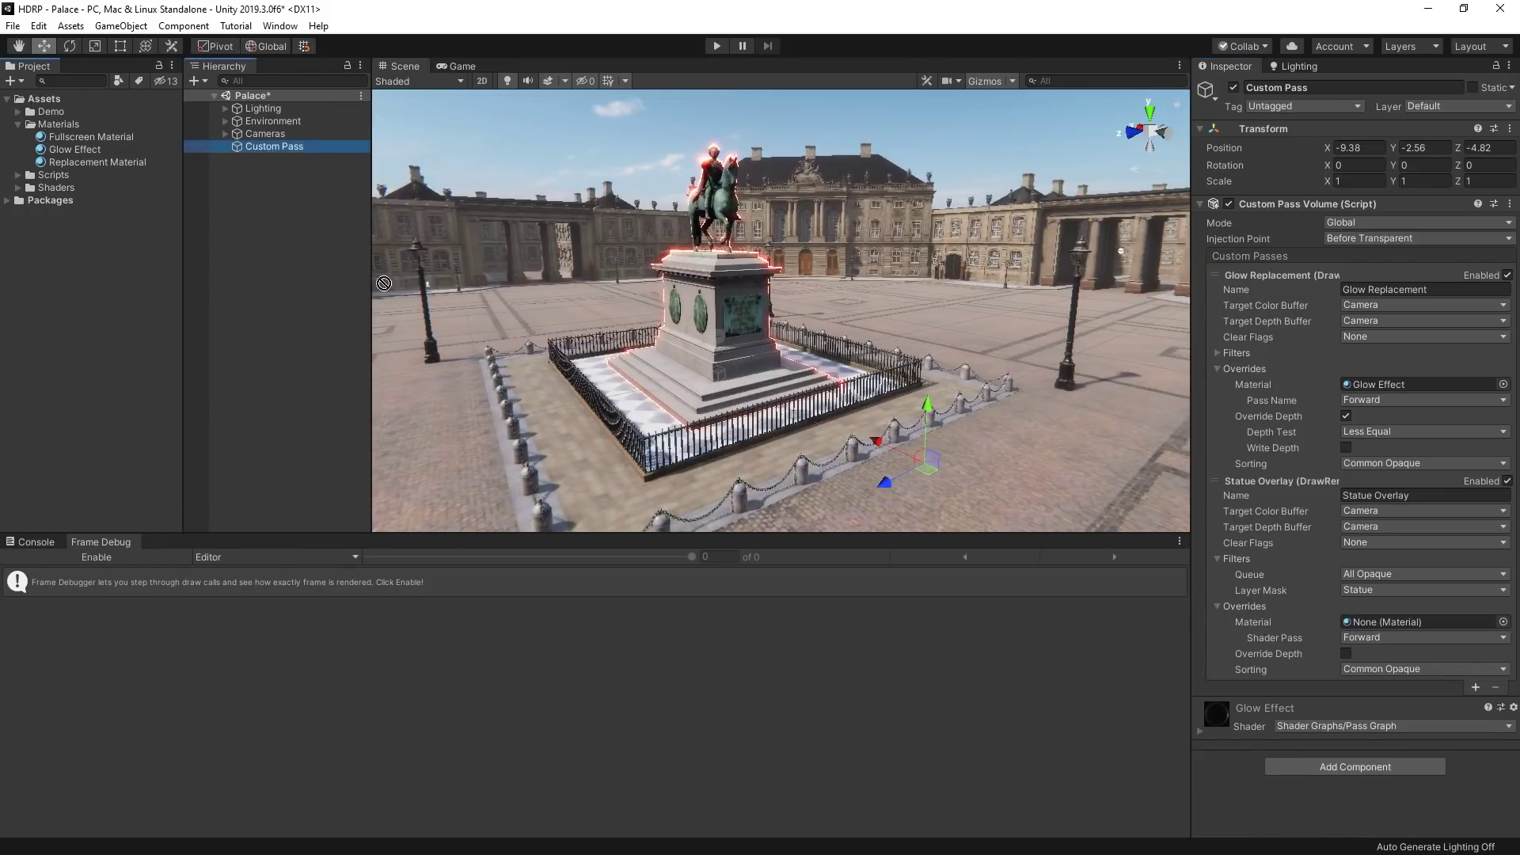
pyautogui.moveTo(384, 283); pyautogui.dragTo(1409, 622)
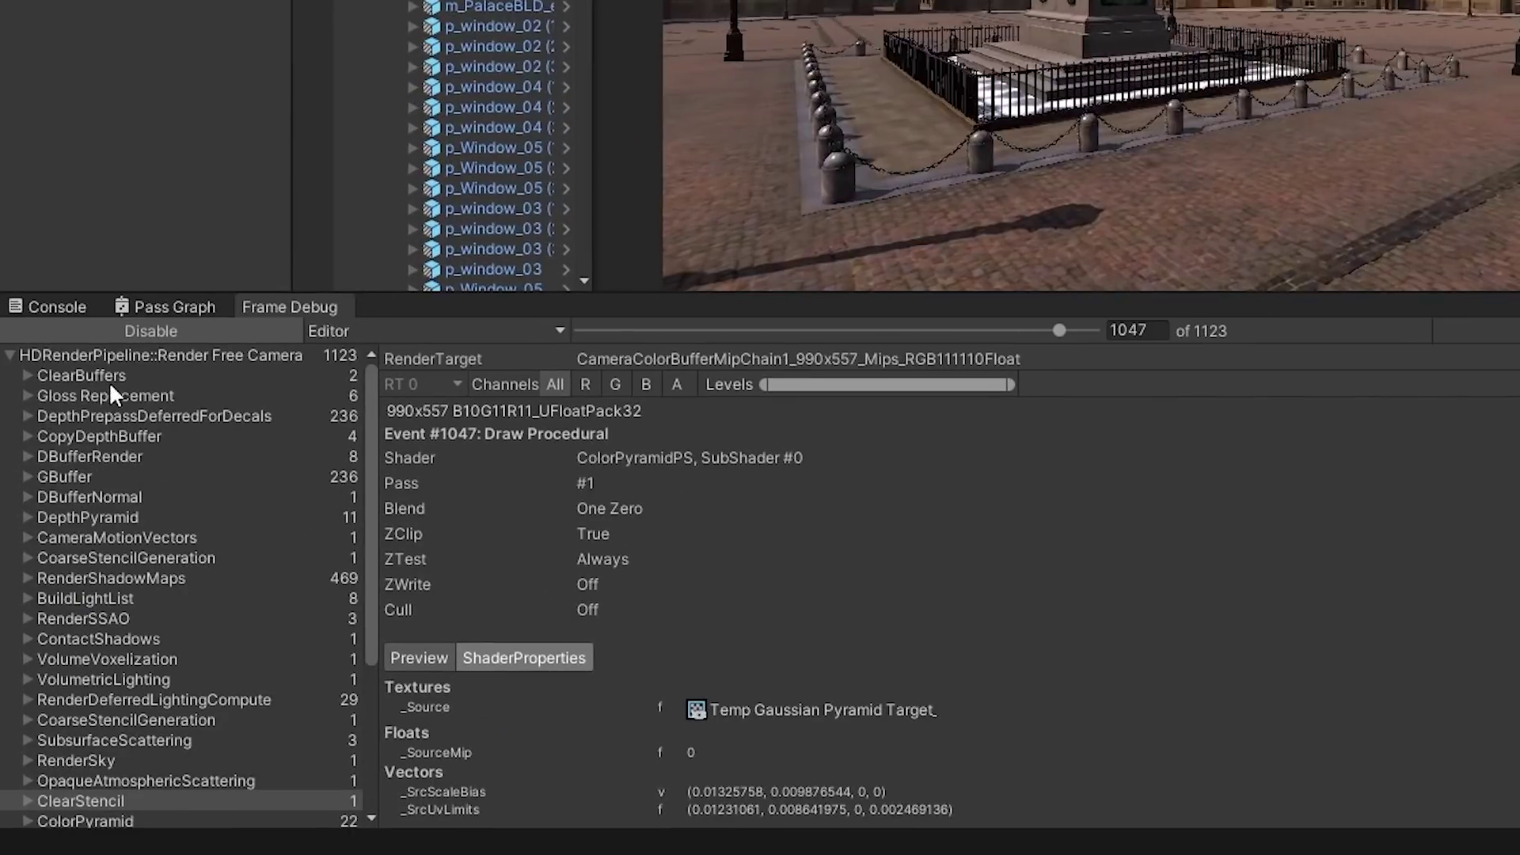
pyautogui.click(119, 391)
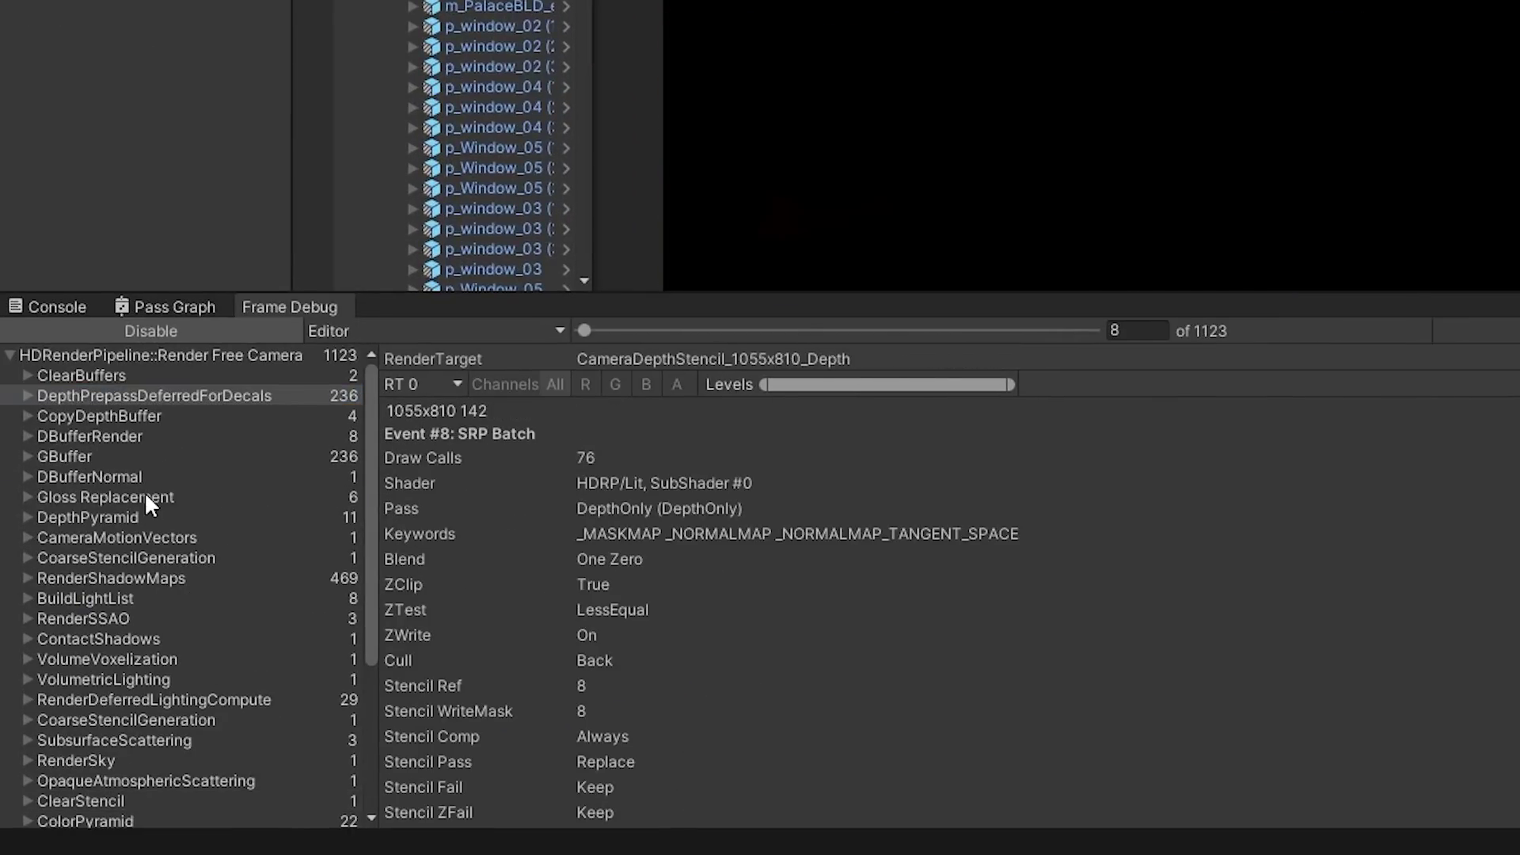
pyautogui.click(144, 497)
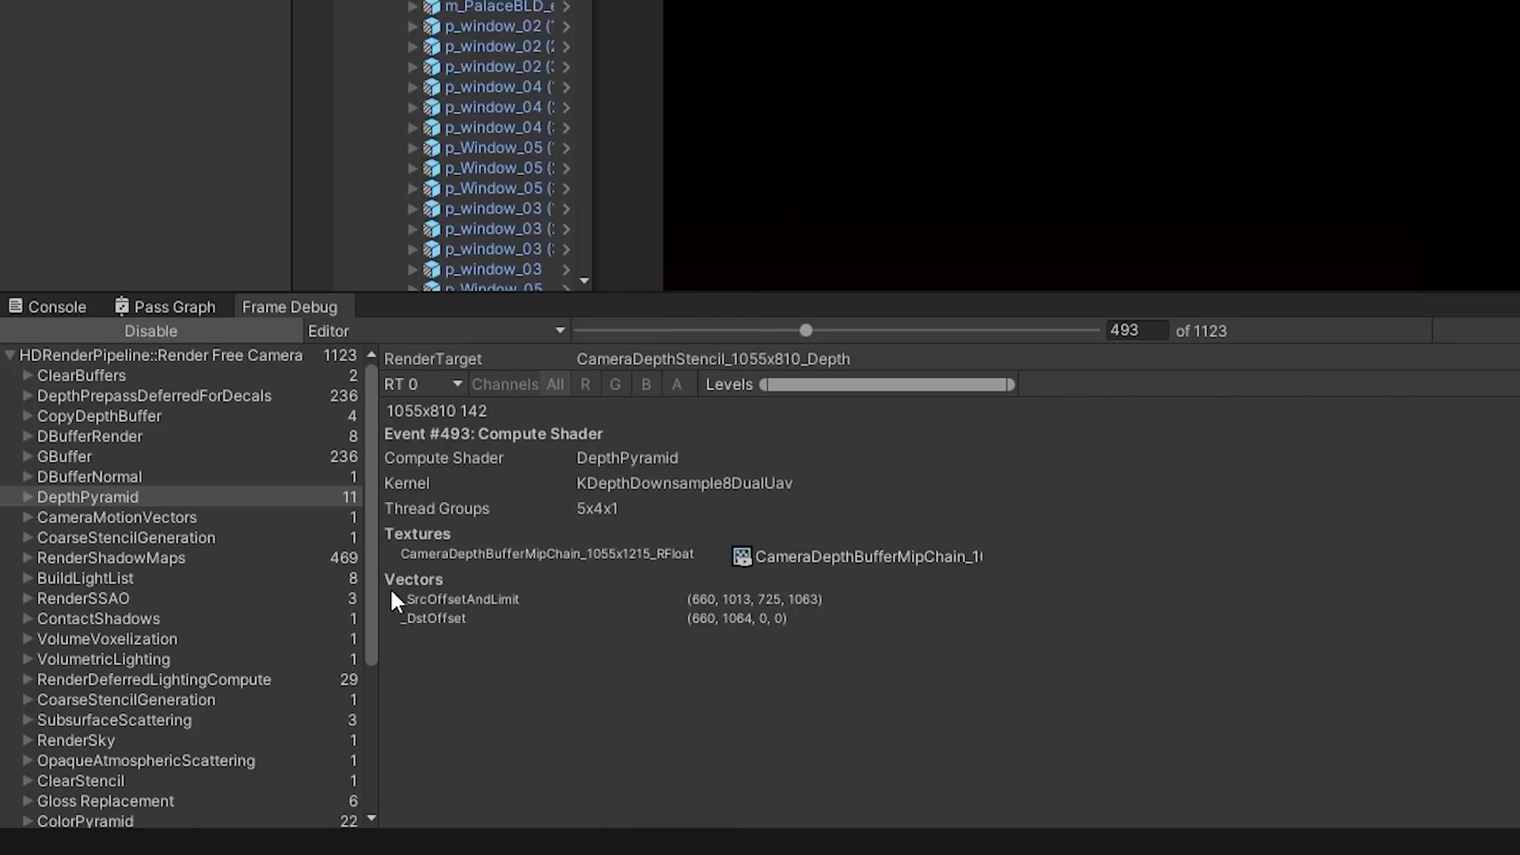
pyautogui.scroll(-3, 160, 573)
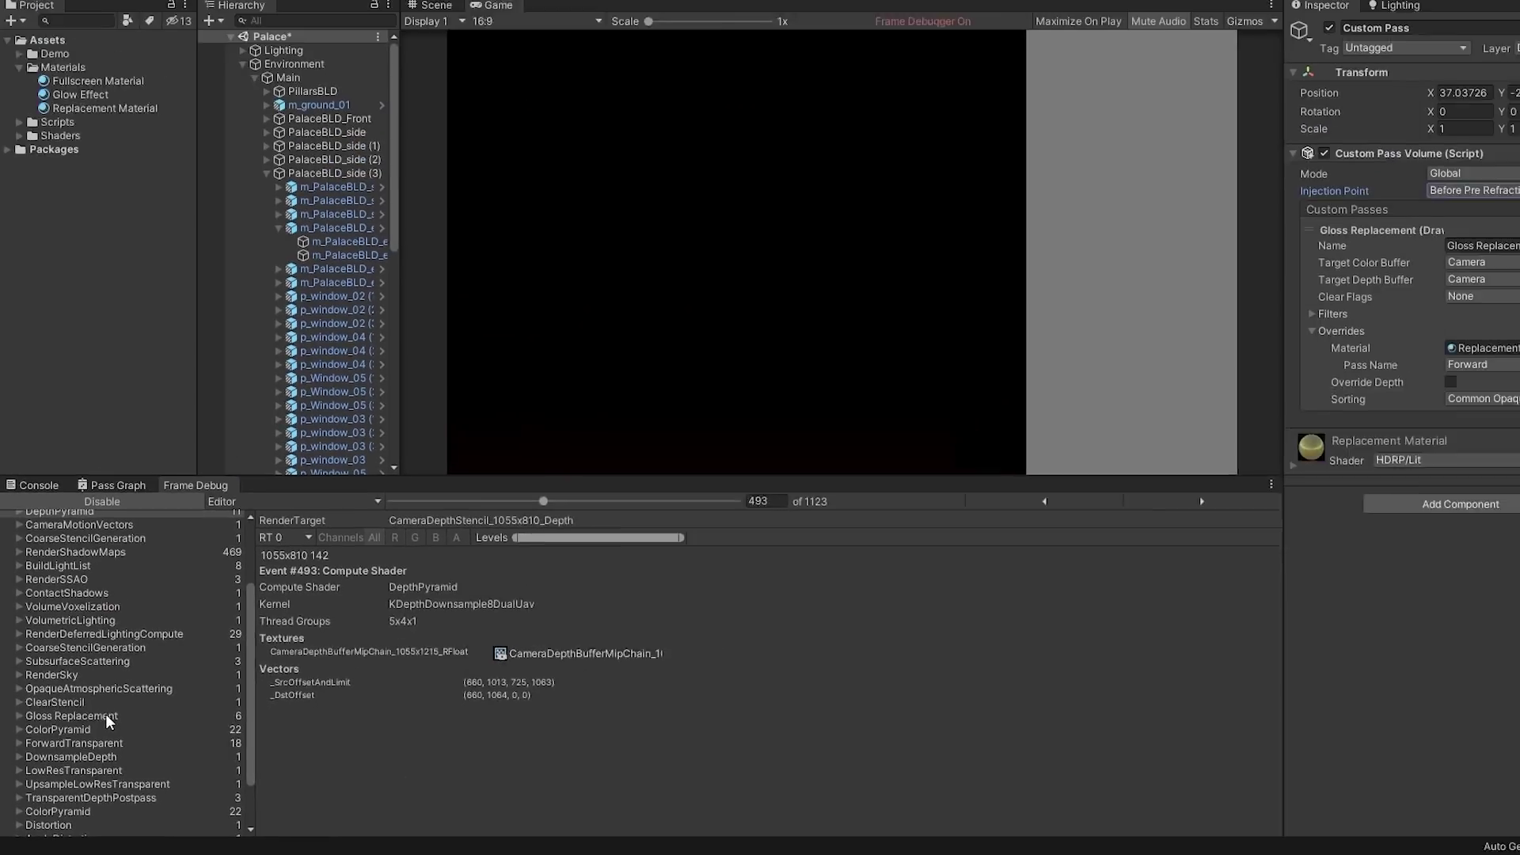
pyautogui.click(150, 648)
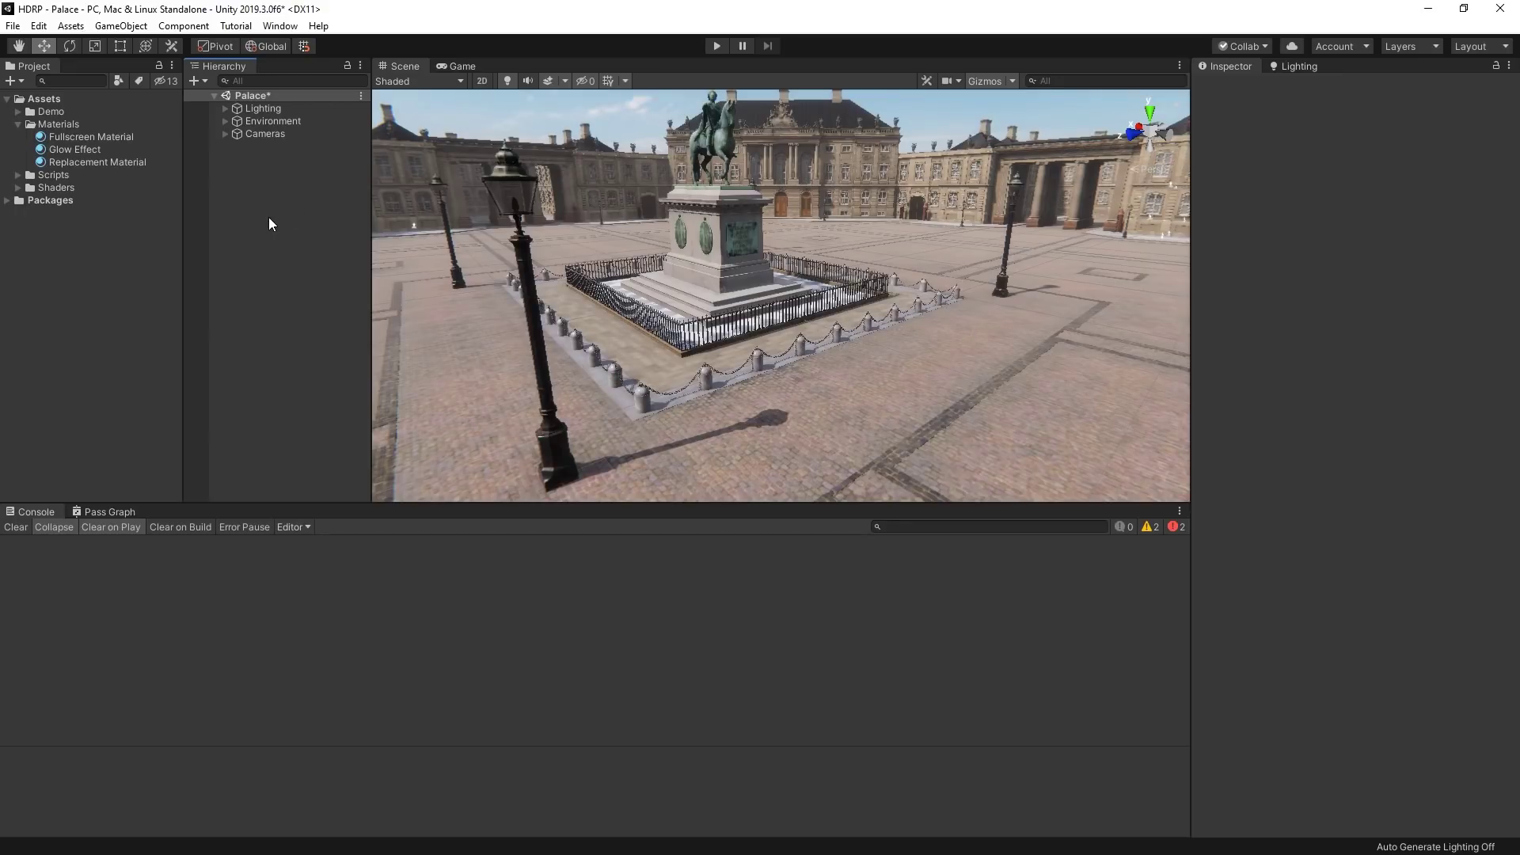
# Orbit toward the statue, create a Custom Pass volume, and bring up its pass-type list
pyautogui.scroll(-5, 831, 269)
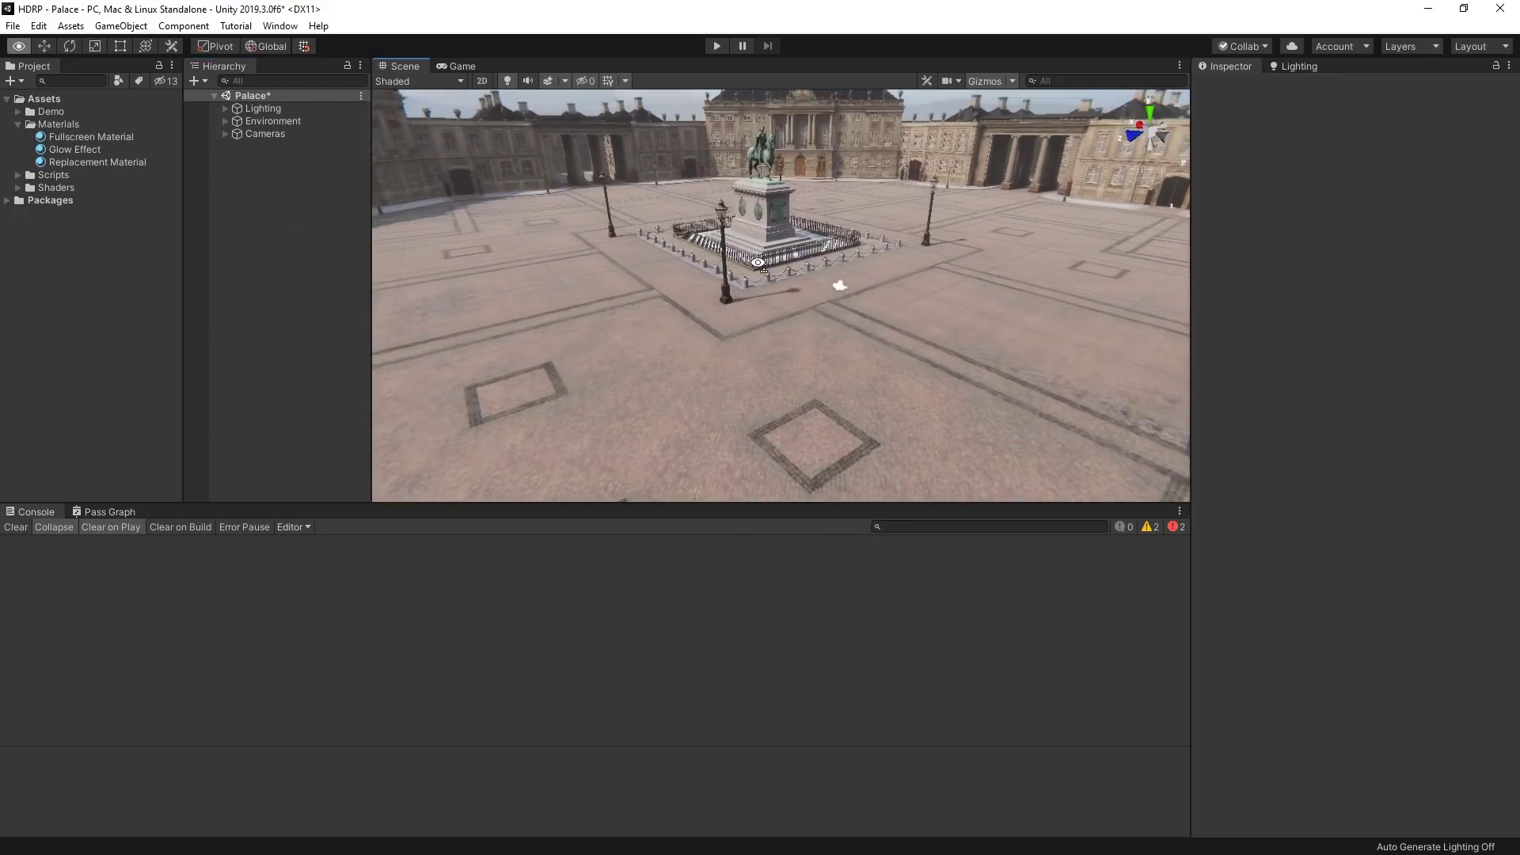
pyautogui.moveTo(834, 289); pyautogui.dragTo(724, 318, button='middle')
pyautogui.keyDown('alt'); pyautogui.moveTo(724, 317); pyautogui.dragTo(820, 353); pyautogui.keyUp('alt')
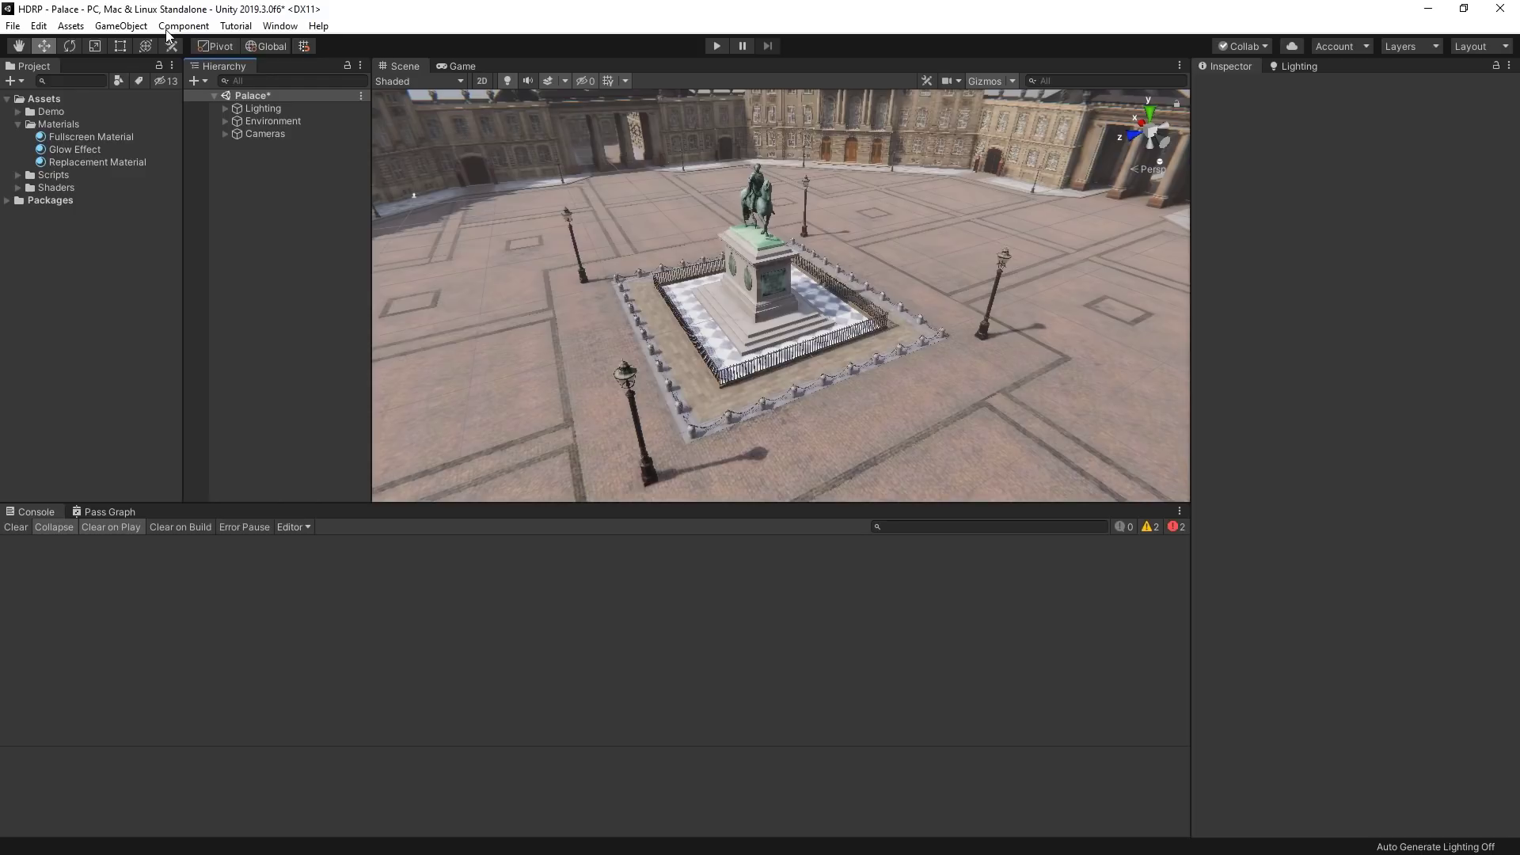
pyautogui.click(121, 26)
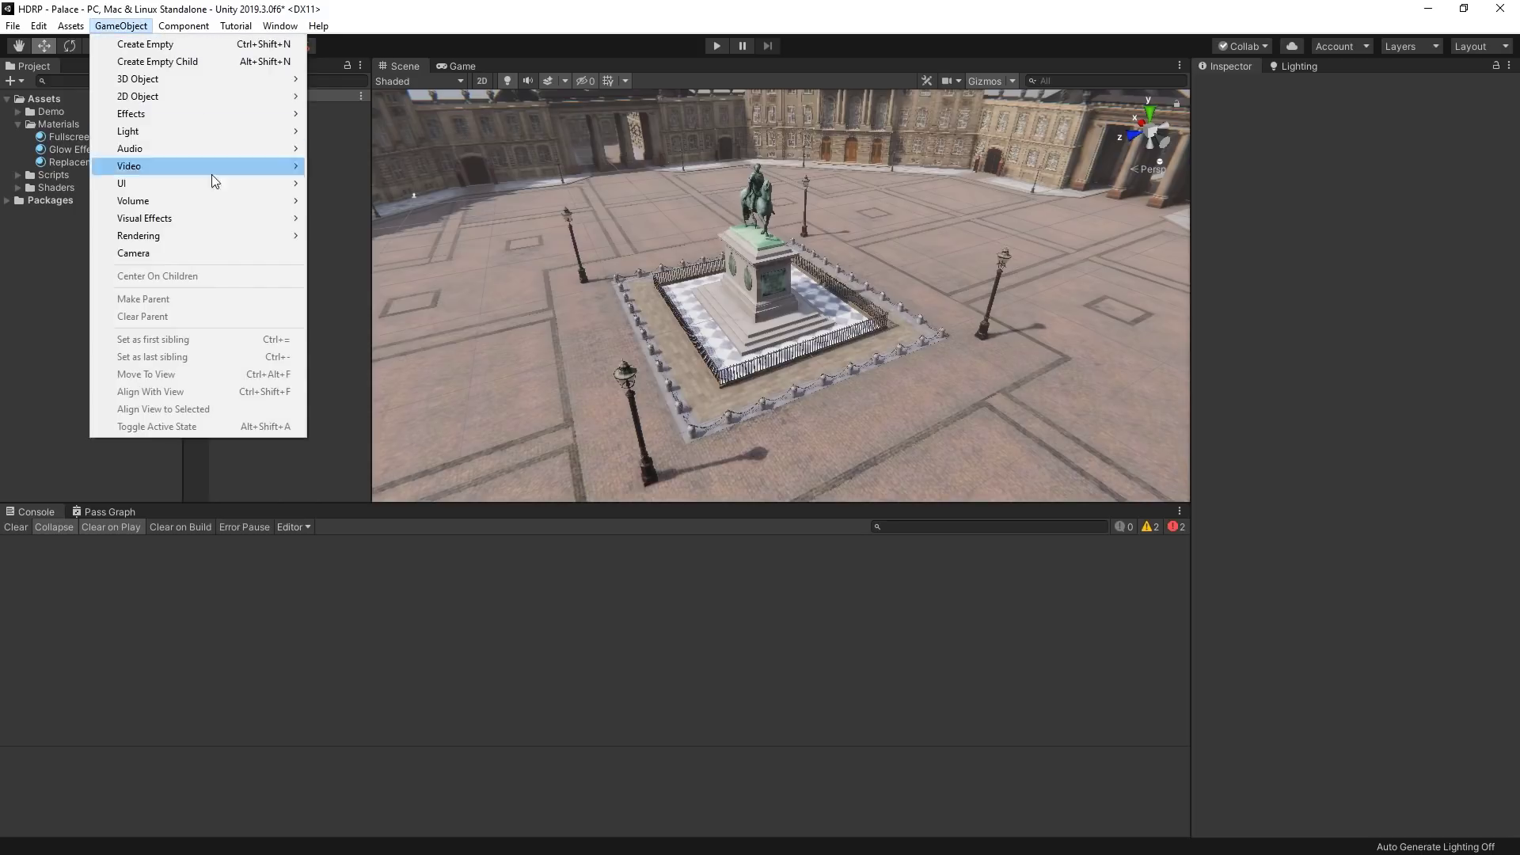
pyautogui.moveTo(212, 199)
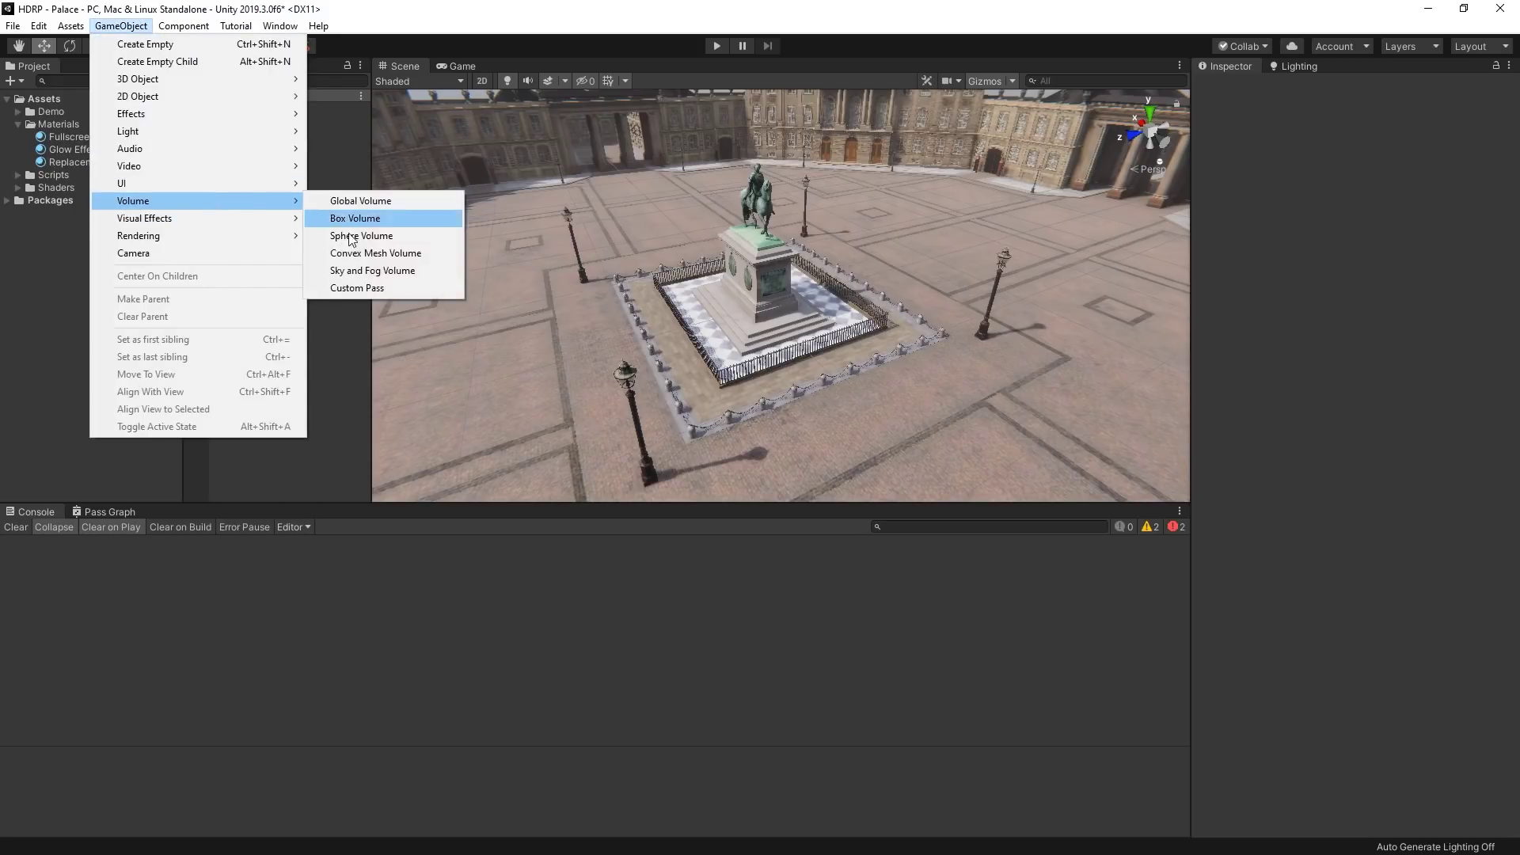
pyautogui.click(381, 286)
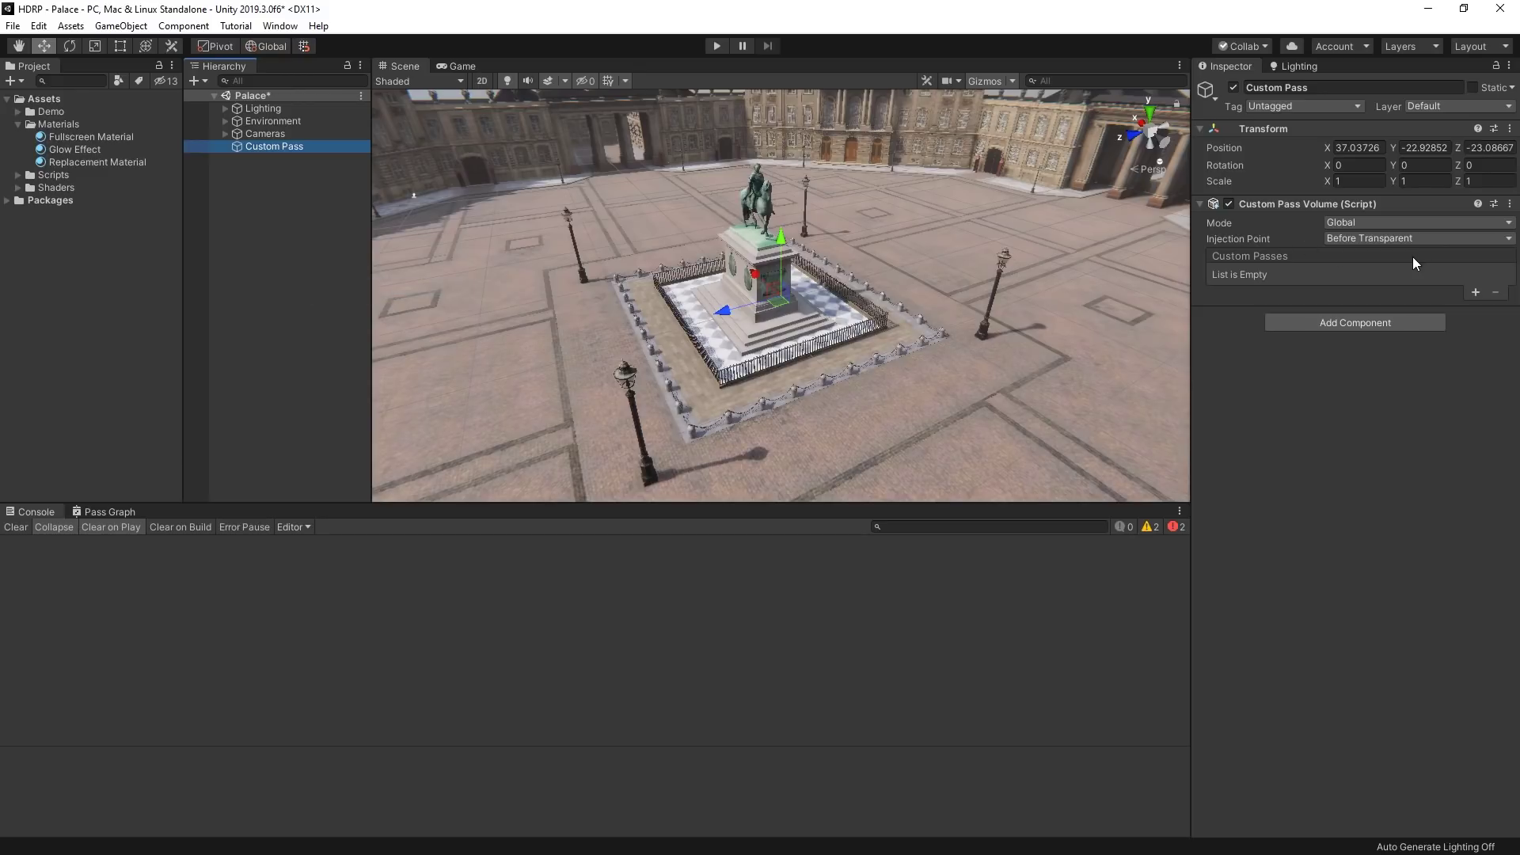
pyautogui.click(1475, 293)
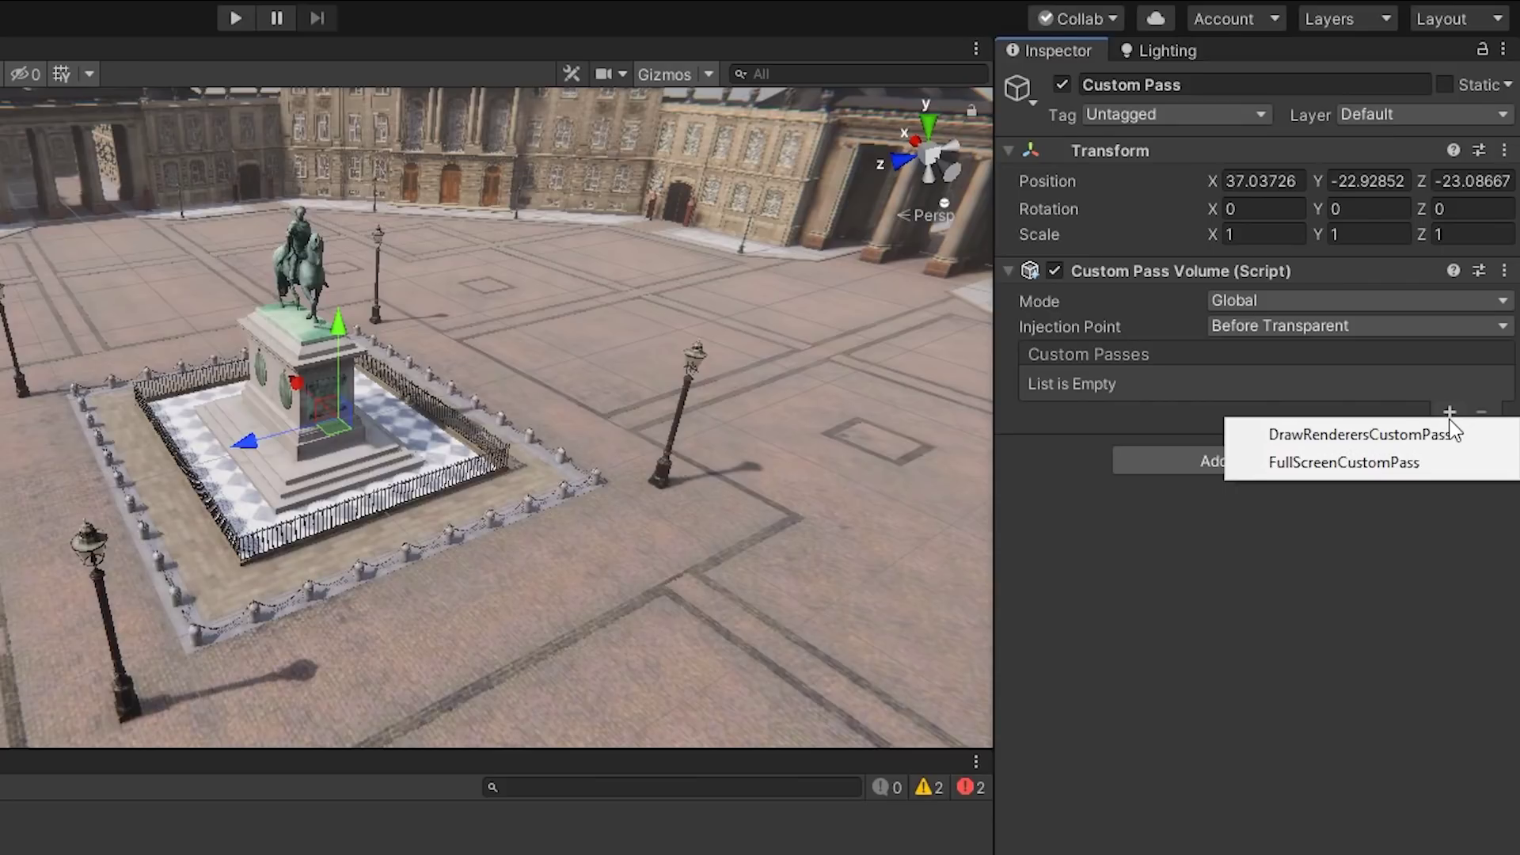
# Add a DrawRenderersCustomPass named 'Gloss Replacement' using Replacement Material as its override material
pyautogui.click(1489, 443)
pyautogui.click(1398, 408)
pyautogui.write('Gloss Replacemene')
pyautogui.press('BackSpace')
pyautogui.write('t')
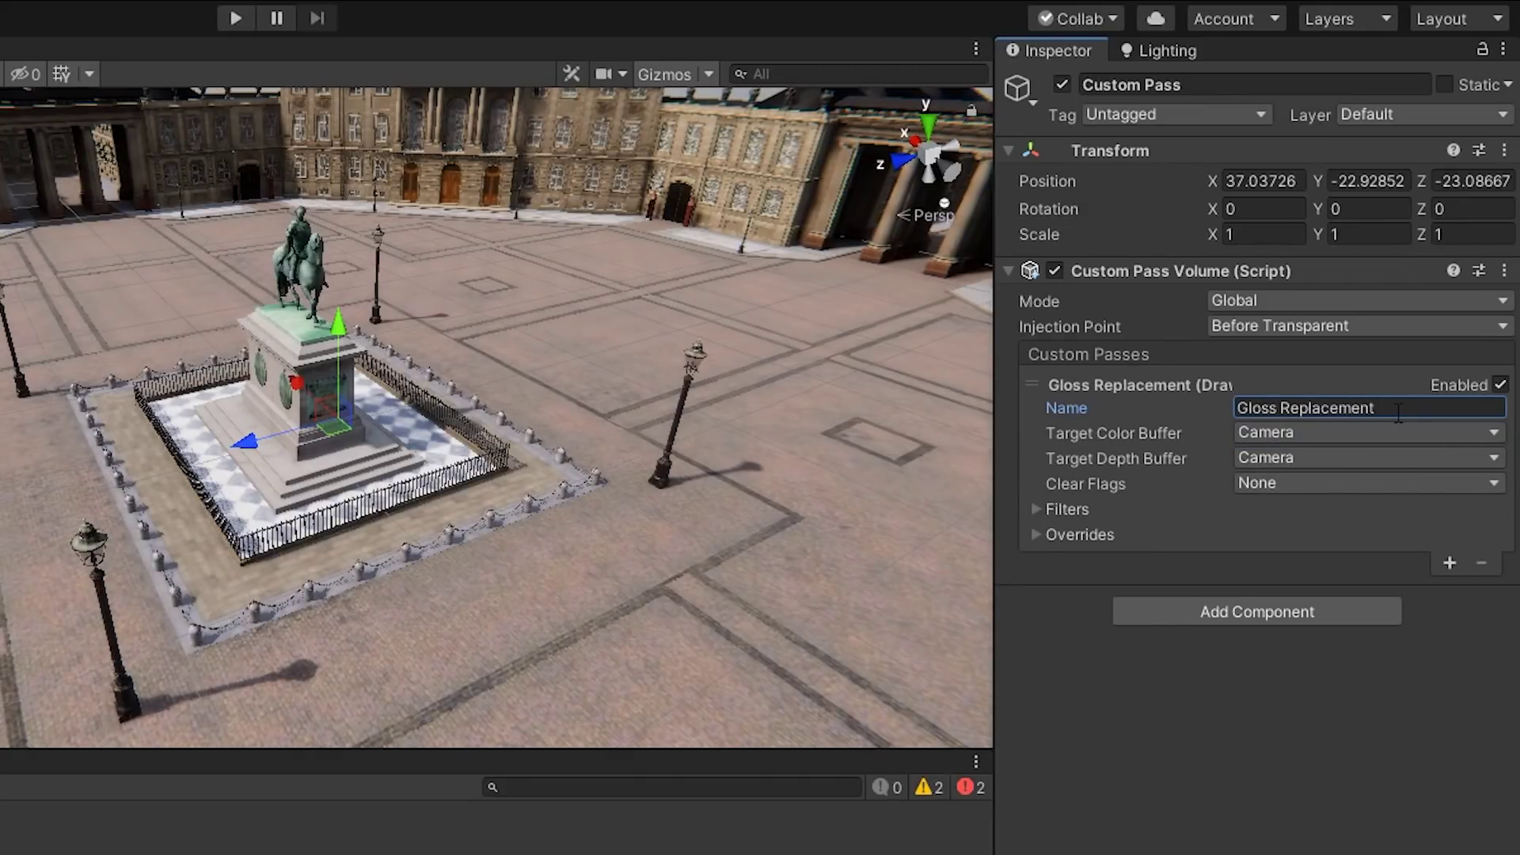
pyautogui.click(1037, 535)
pyautogui.click(1499, 560)
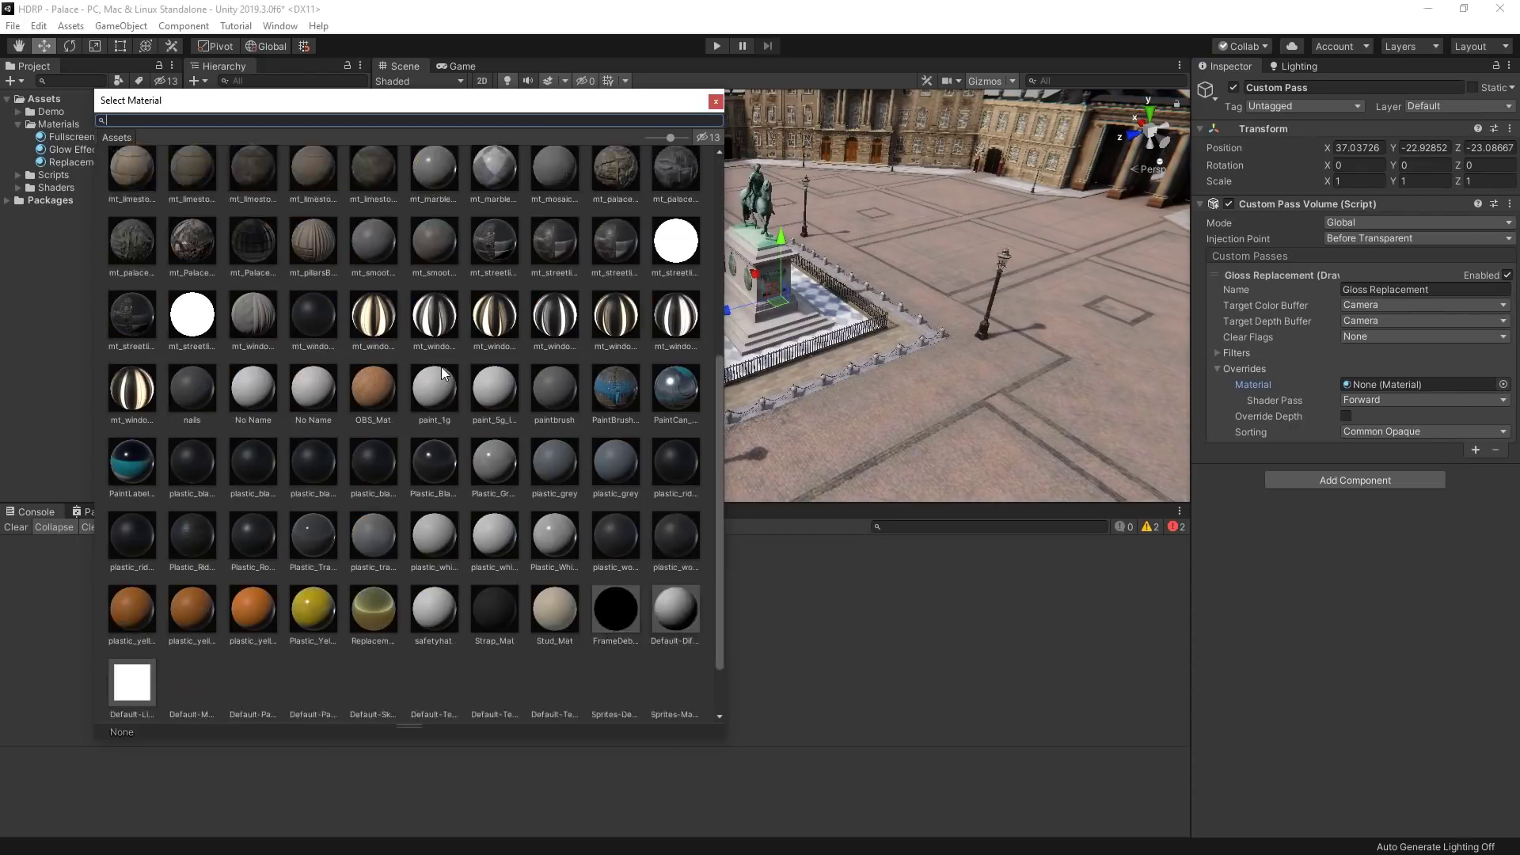
pyautogui.scroll(-2, 383, 544)
pyautogui.click(382, 544)
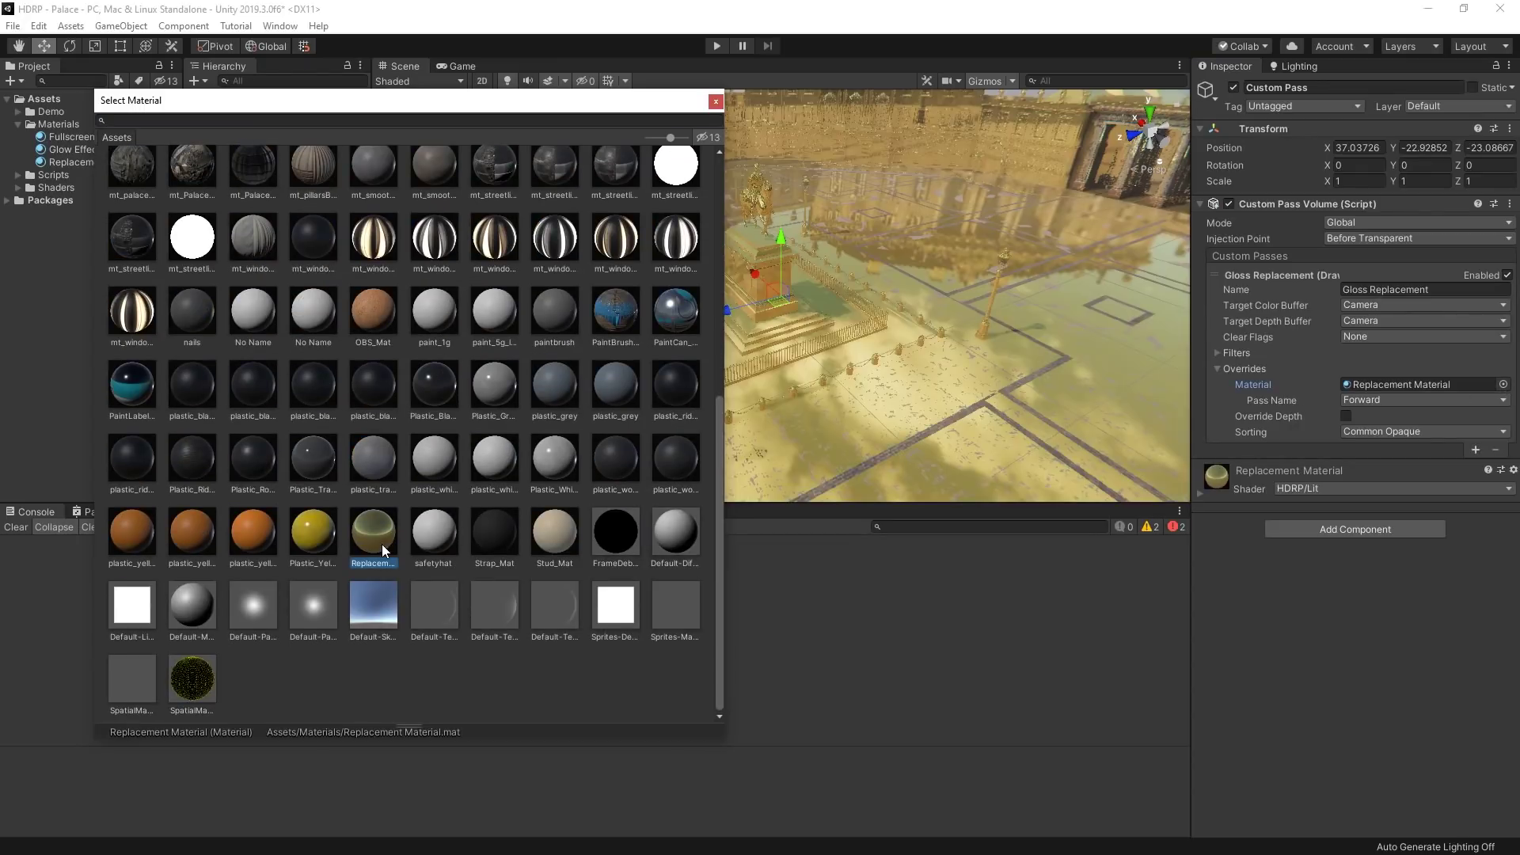
pyautogui.click(715, 98)
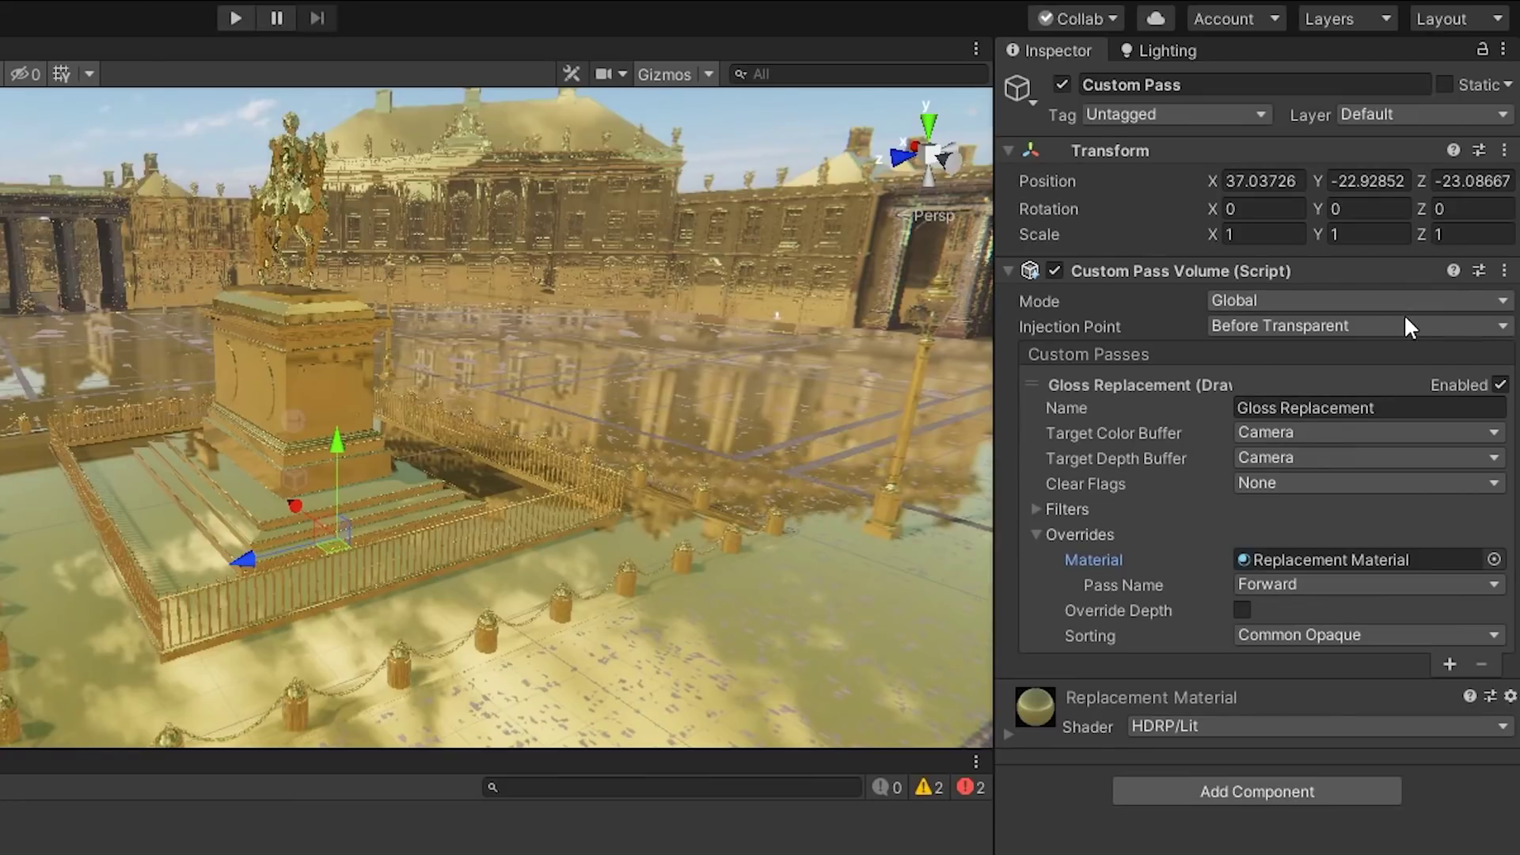
pyautogui.click(1448, 238)
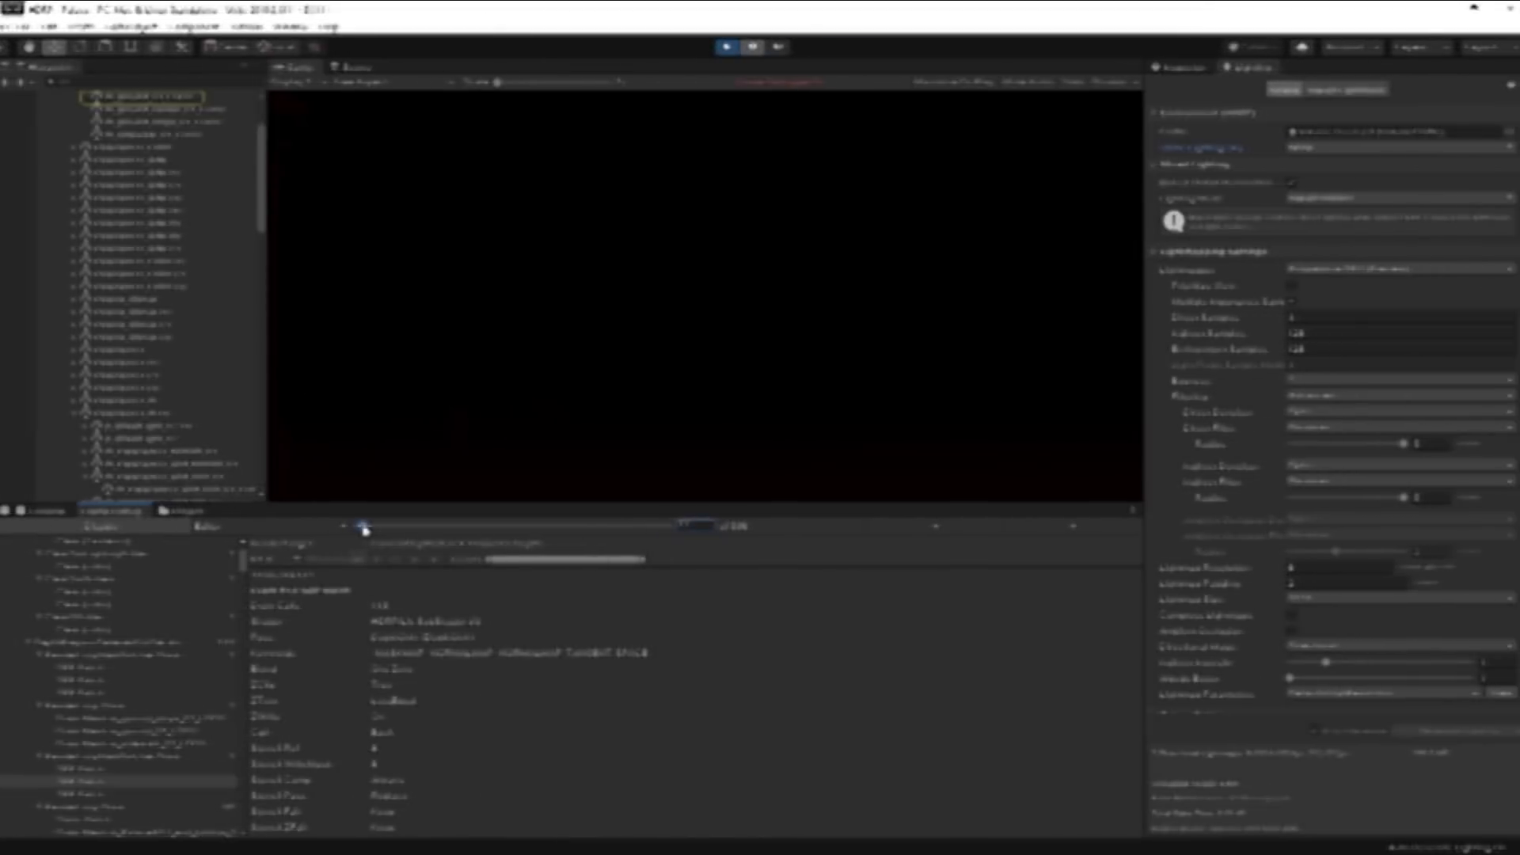
pyautogui.moveTo(363, 525); pyautogui.dragTo(657, 524)
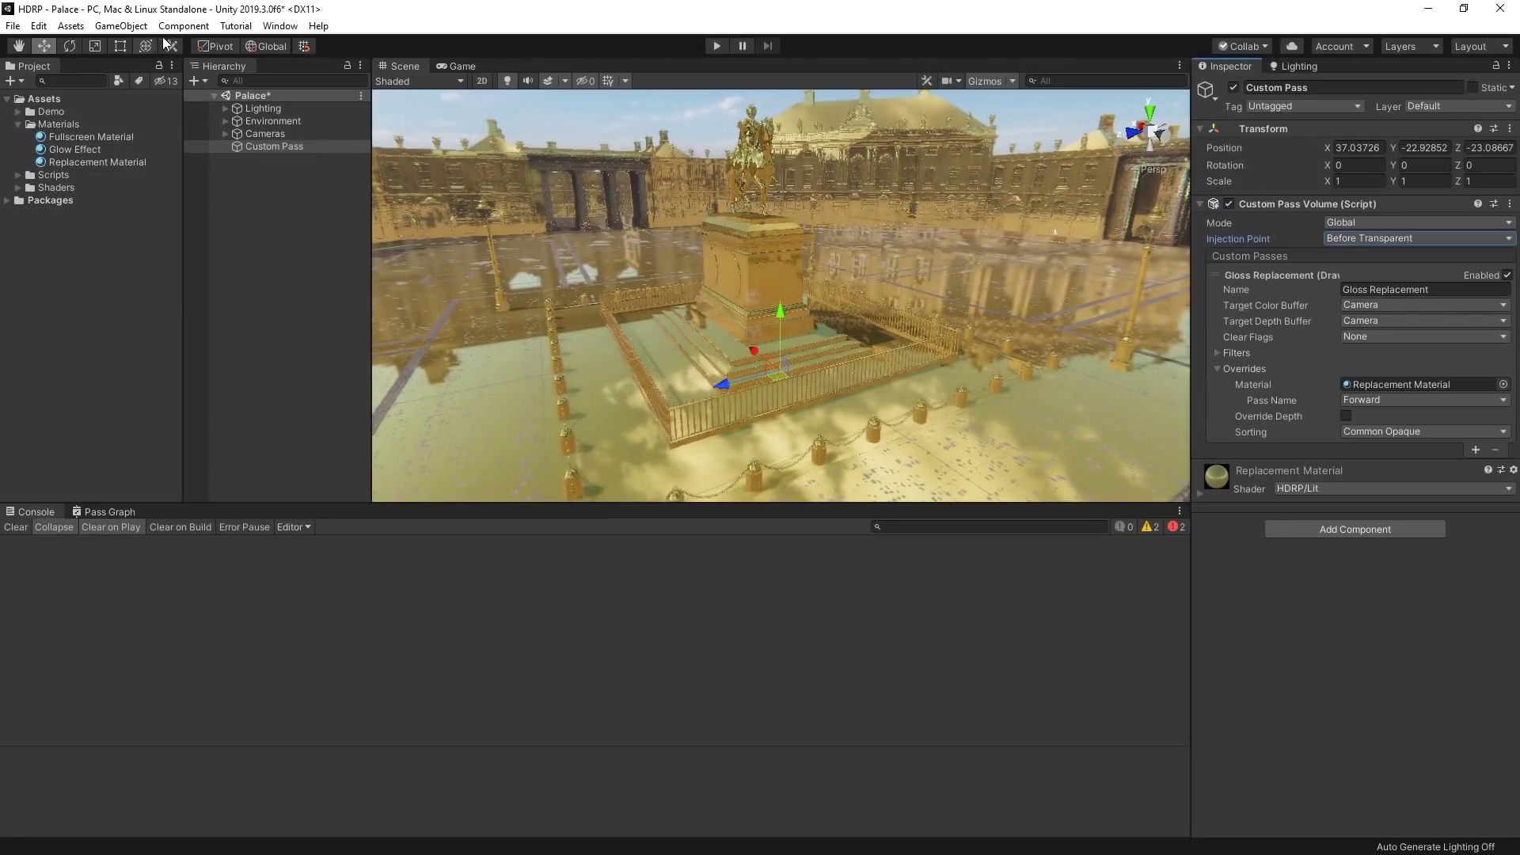
# Enable the Frame Debugger and step from the GBuffer draw to the Gloss Replacement event
pyautogui.click(280, 26)
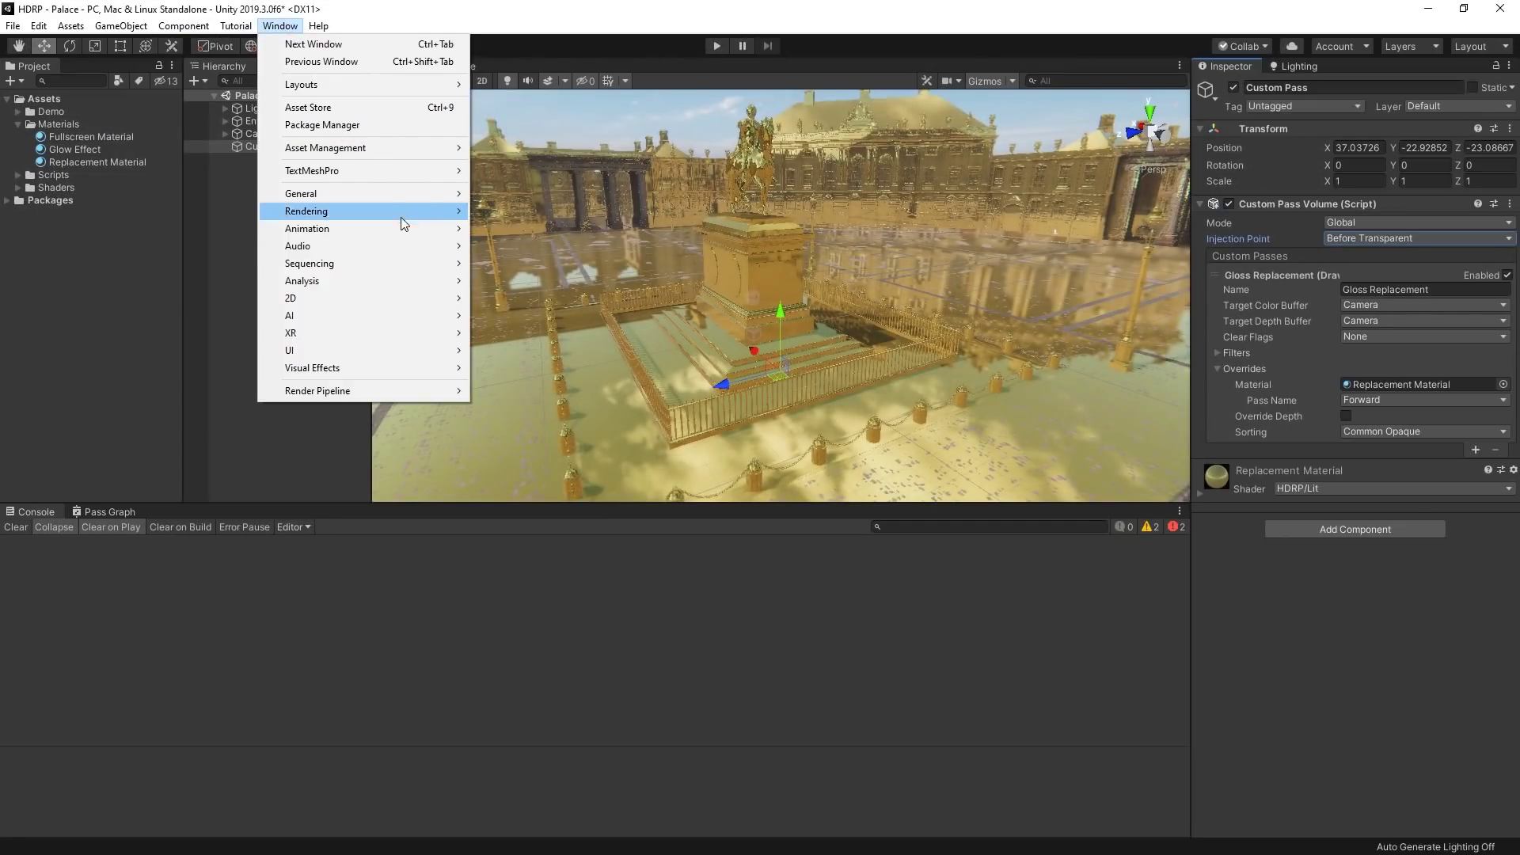
pyautogui.moveTo(432, 283)
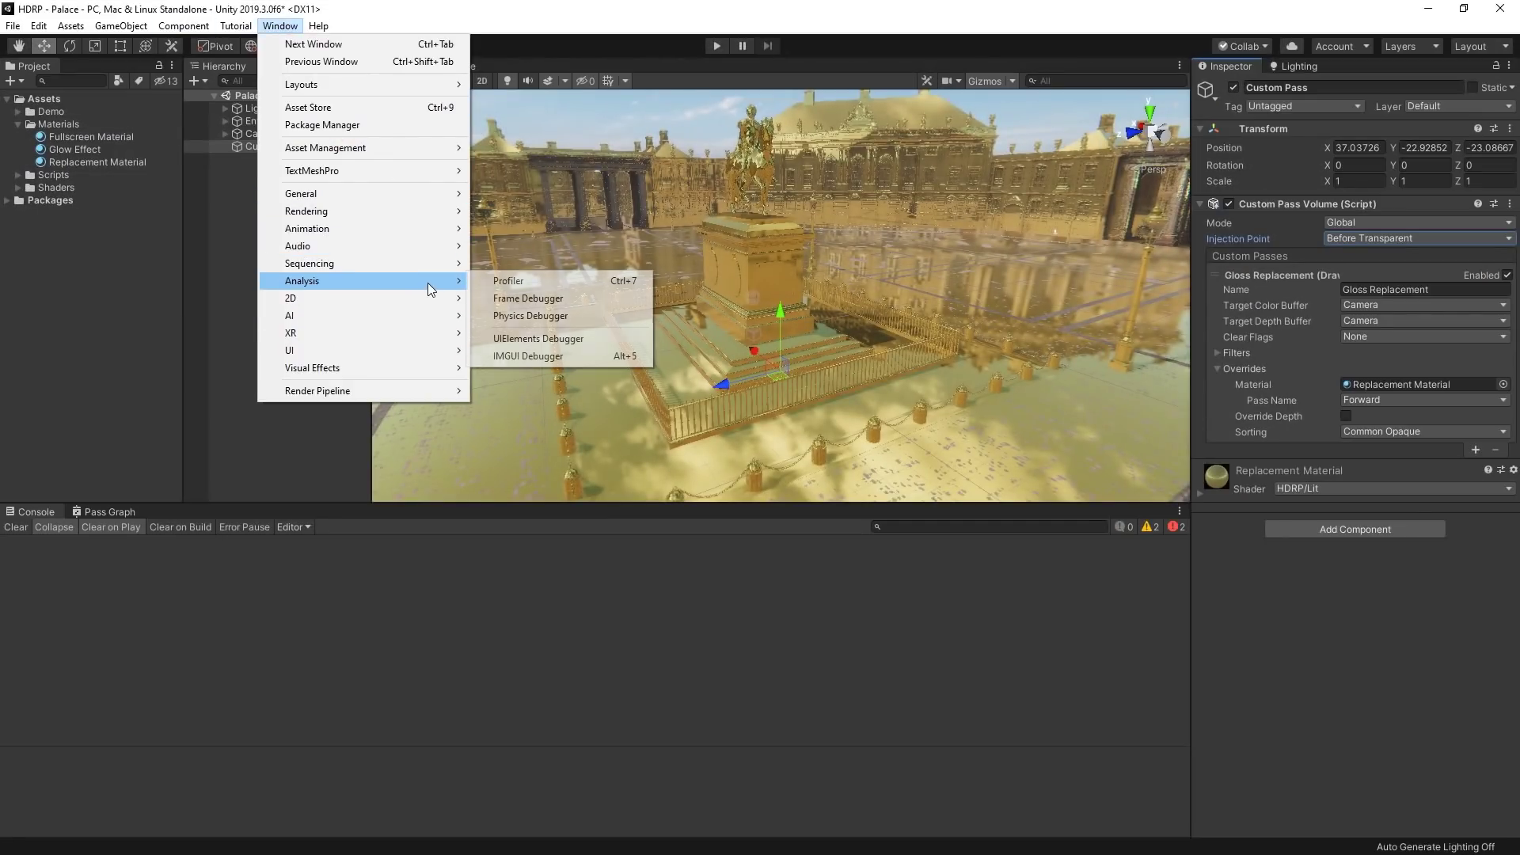
pyautogui.click(570, 298)
pyautogui.click(111, 529)
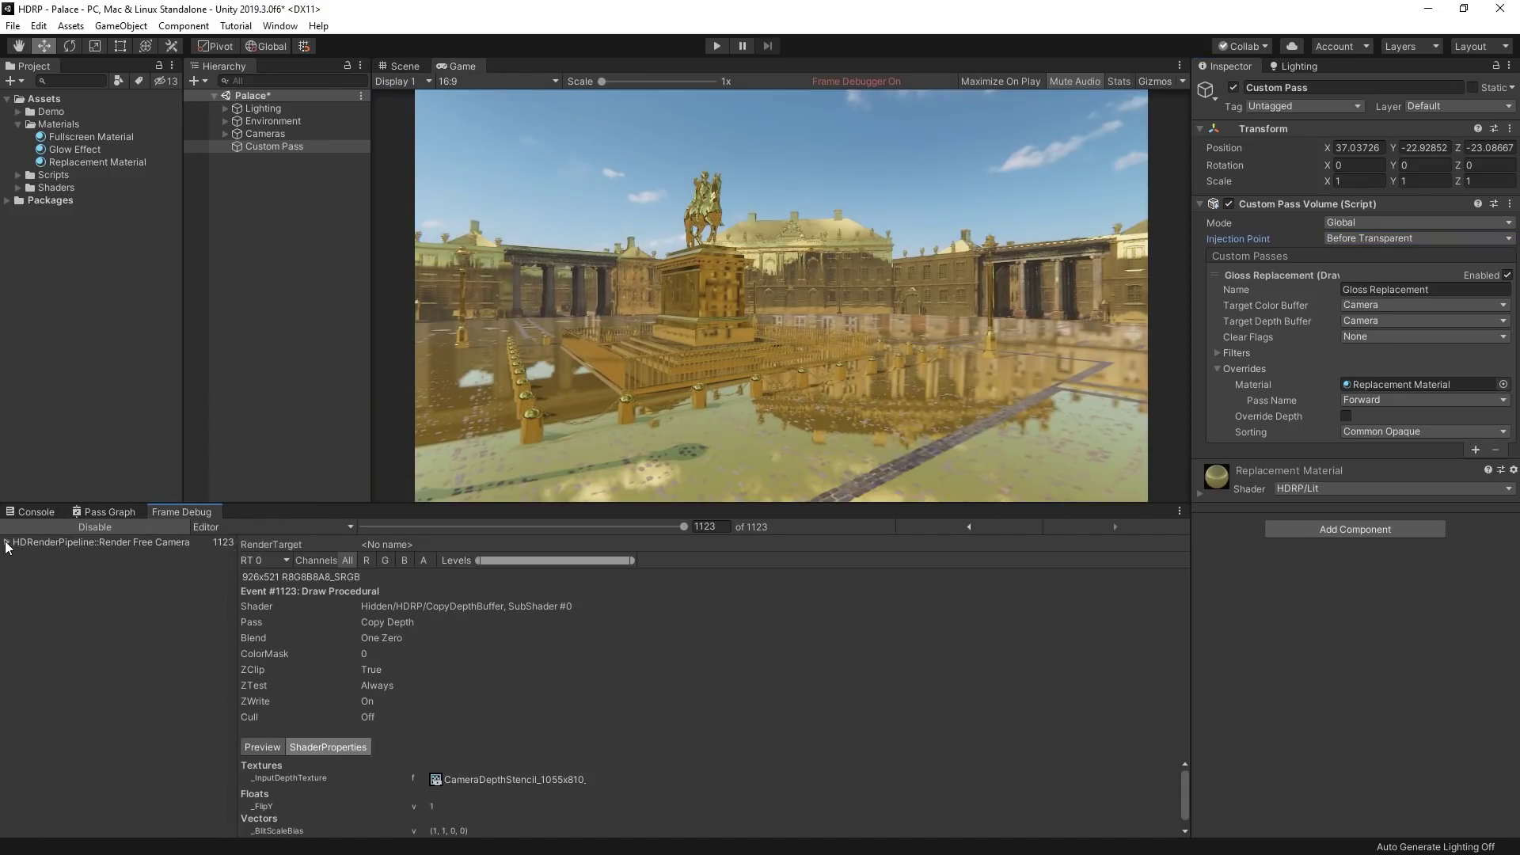
pyautogui.click(119, 604)
pyautogui.press('Down')
pyautogui.press('Down')
pyautogui.press('Down')
pyautogui.press('Down')
pyautogui.press('Down')
pyautogui.press('Down')
pyautogui.press('Down')
pyautogui.press('Down')
pyautogui.press('Down')
pyautogui.press('Down')
pyautogui.press('Down')
pyautogui.press('Down')
pyautogui.press('Down')
pyautogui.press('Down')
pyautogui.press('Down')
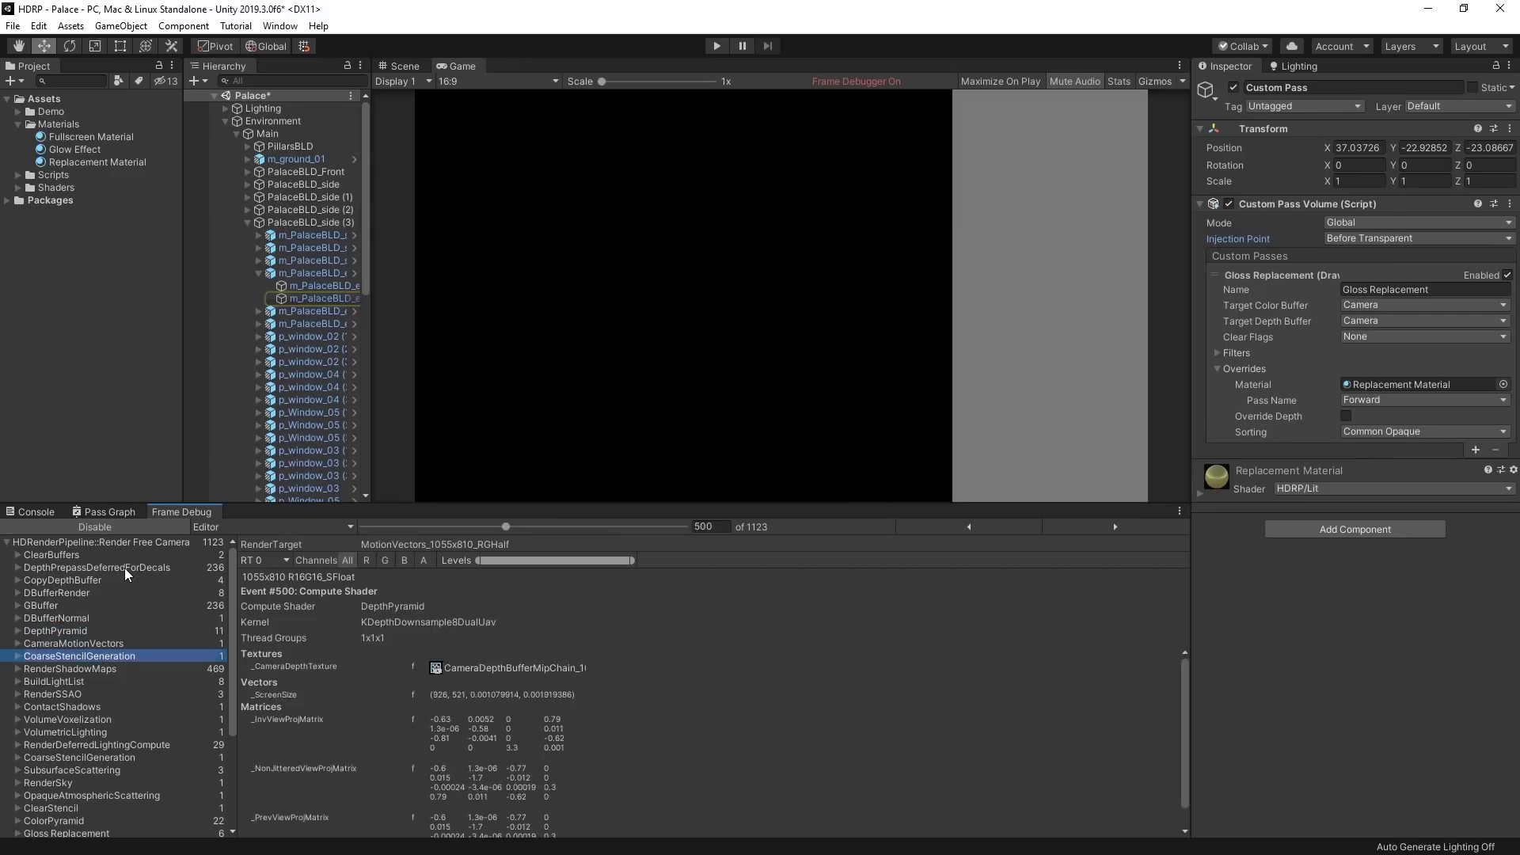
pyautogui.press('Down')
pyautogui.press('Down')
pyautogui.press('Down')
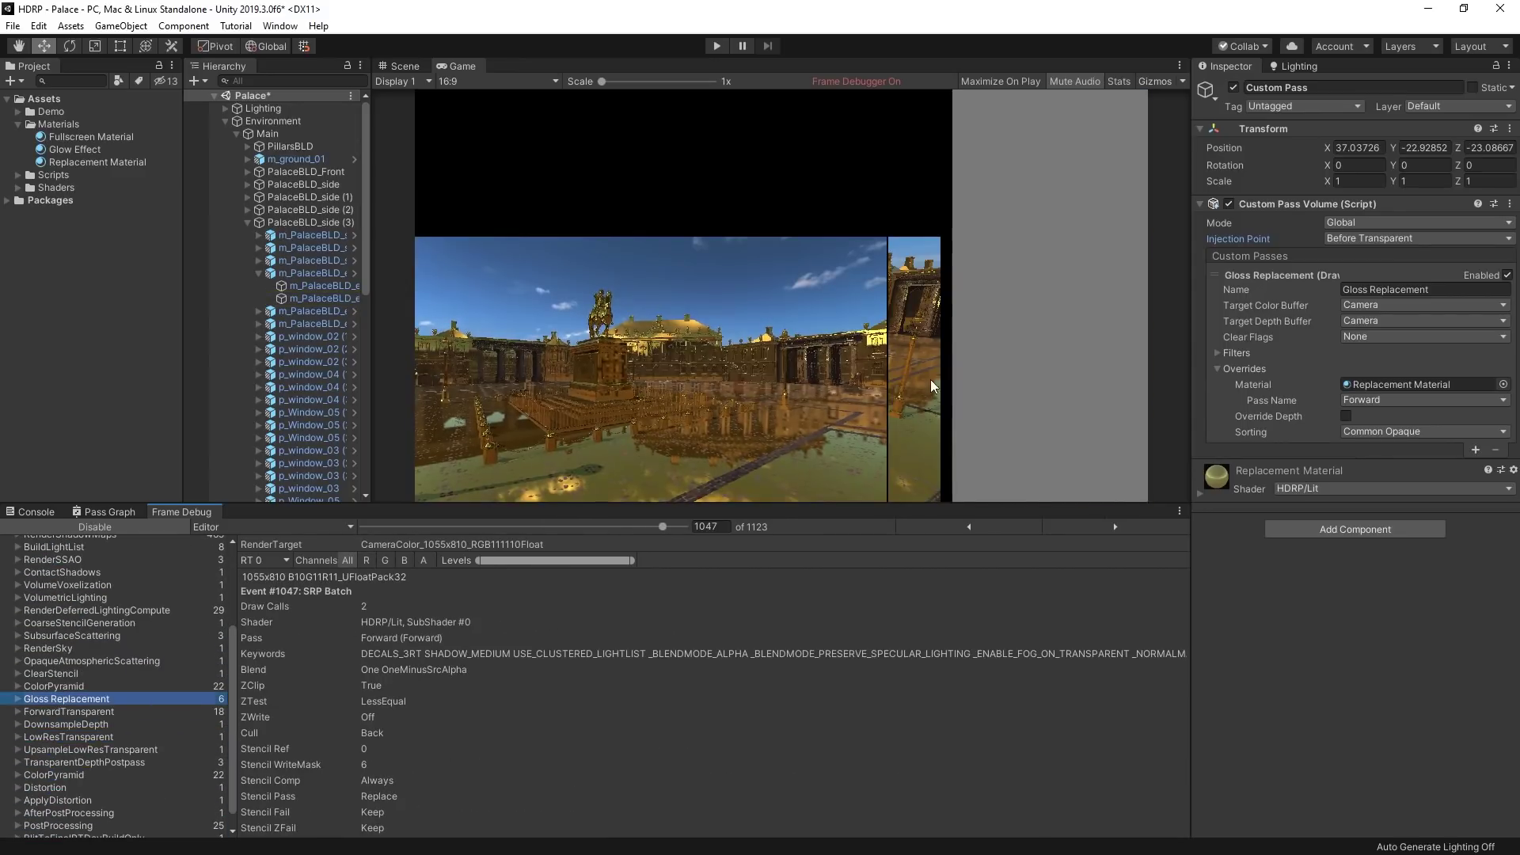
# Try Before Rendering, then After Opaque Depth And Normal injection, and inspect the gloss draw
pyautogui.click(1421, 239)
pyautogui.click(1427, 258)
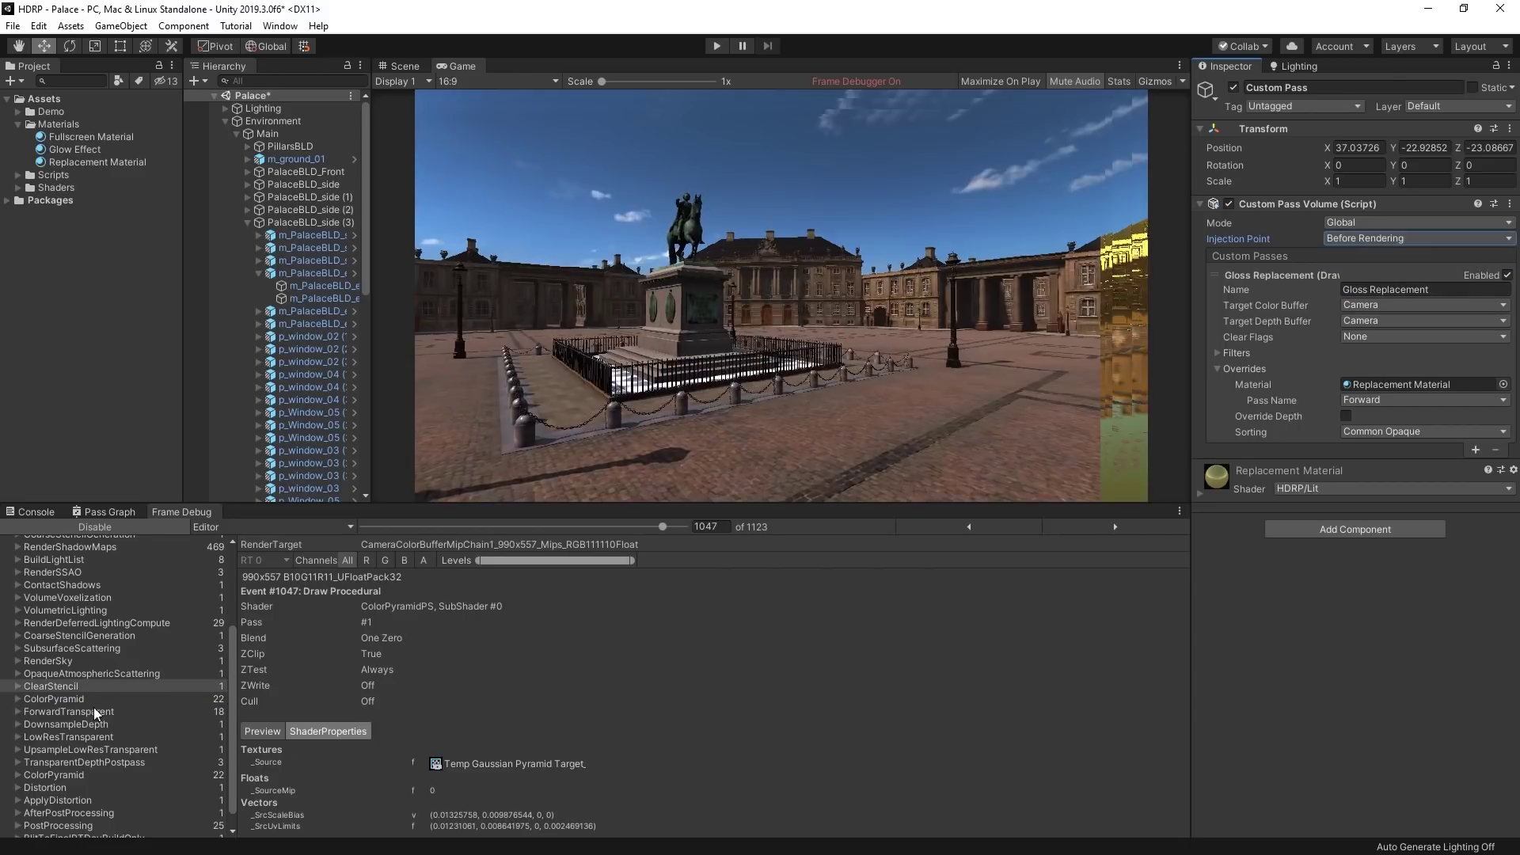
pyautogui.click(1421, 239)
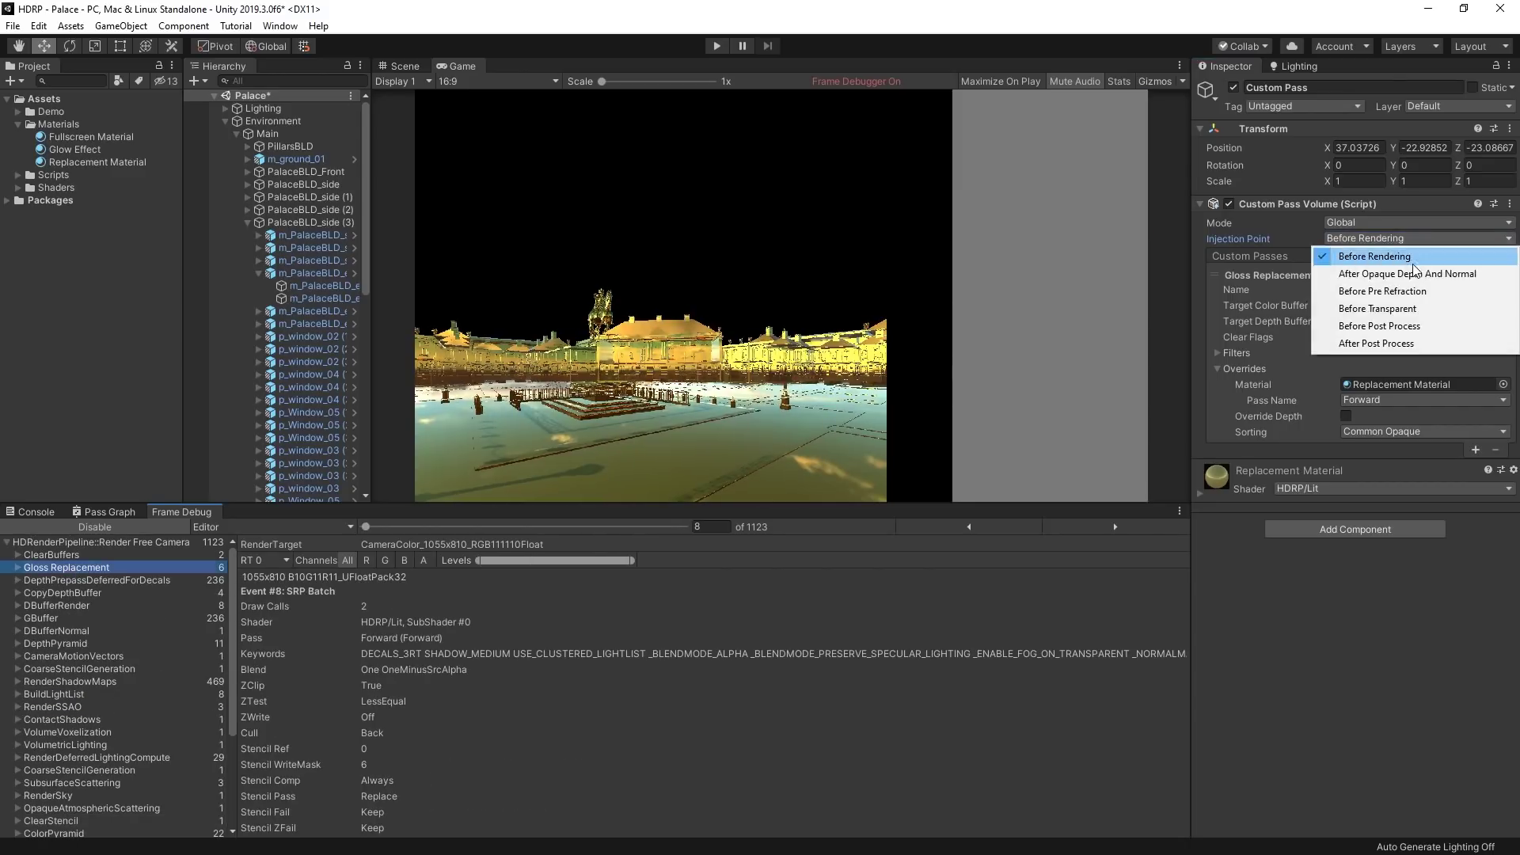
pyautogui.click(1417, 261)
pyautogui.click(146, 631)
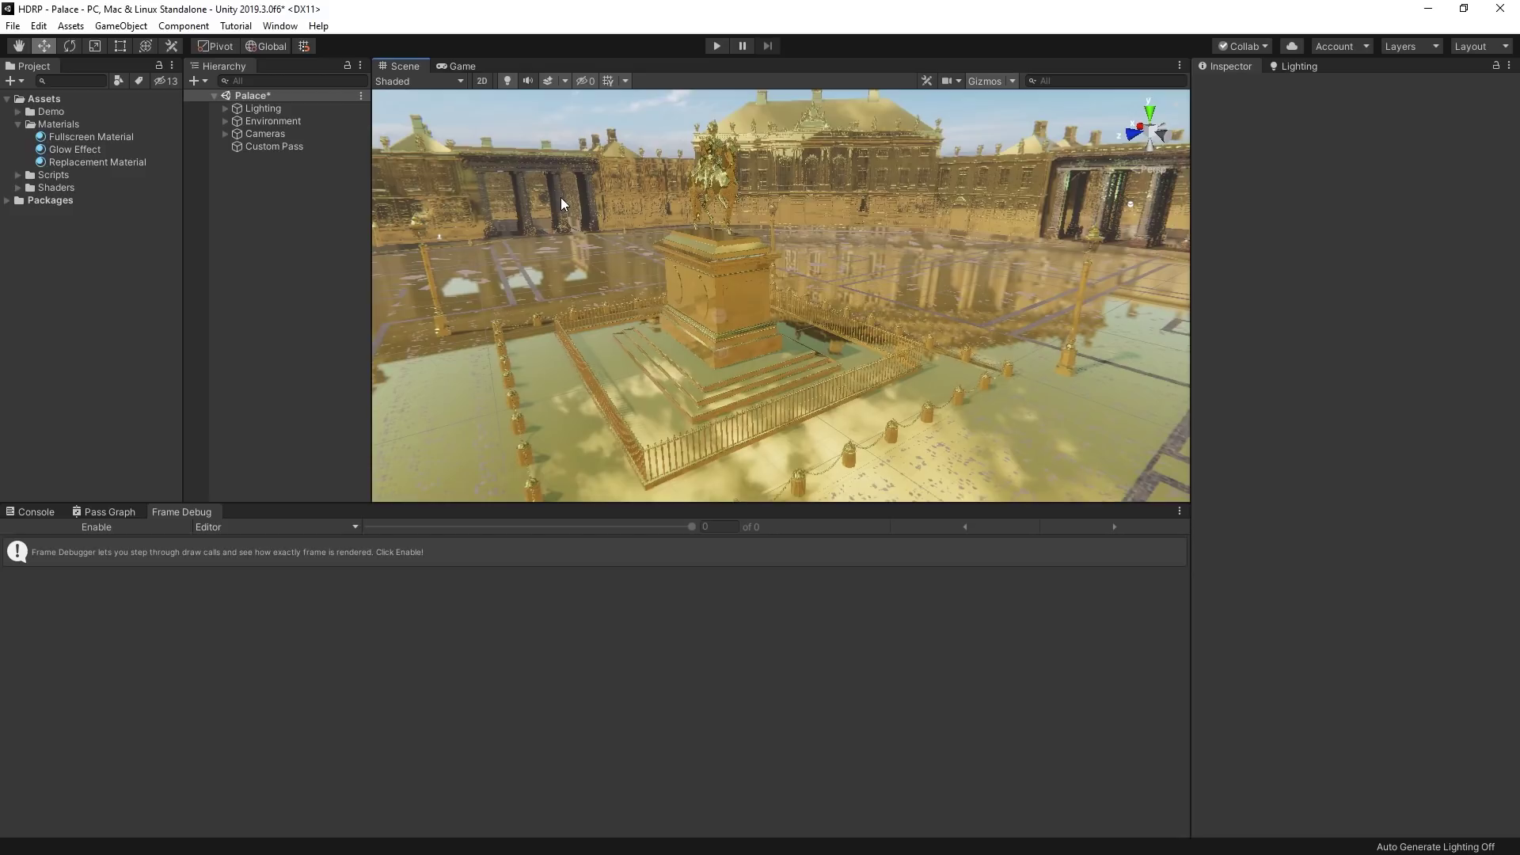
pyautogui.click(713, 183)
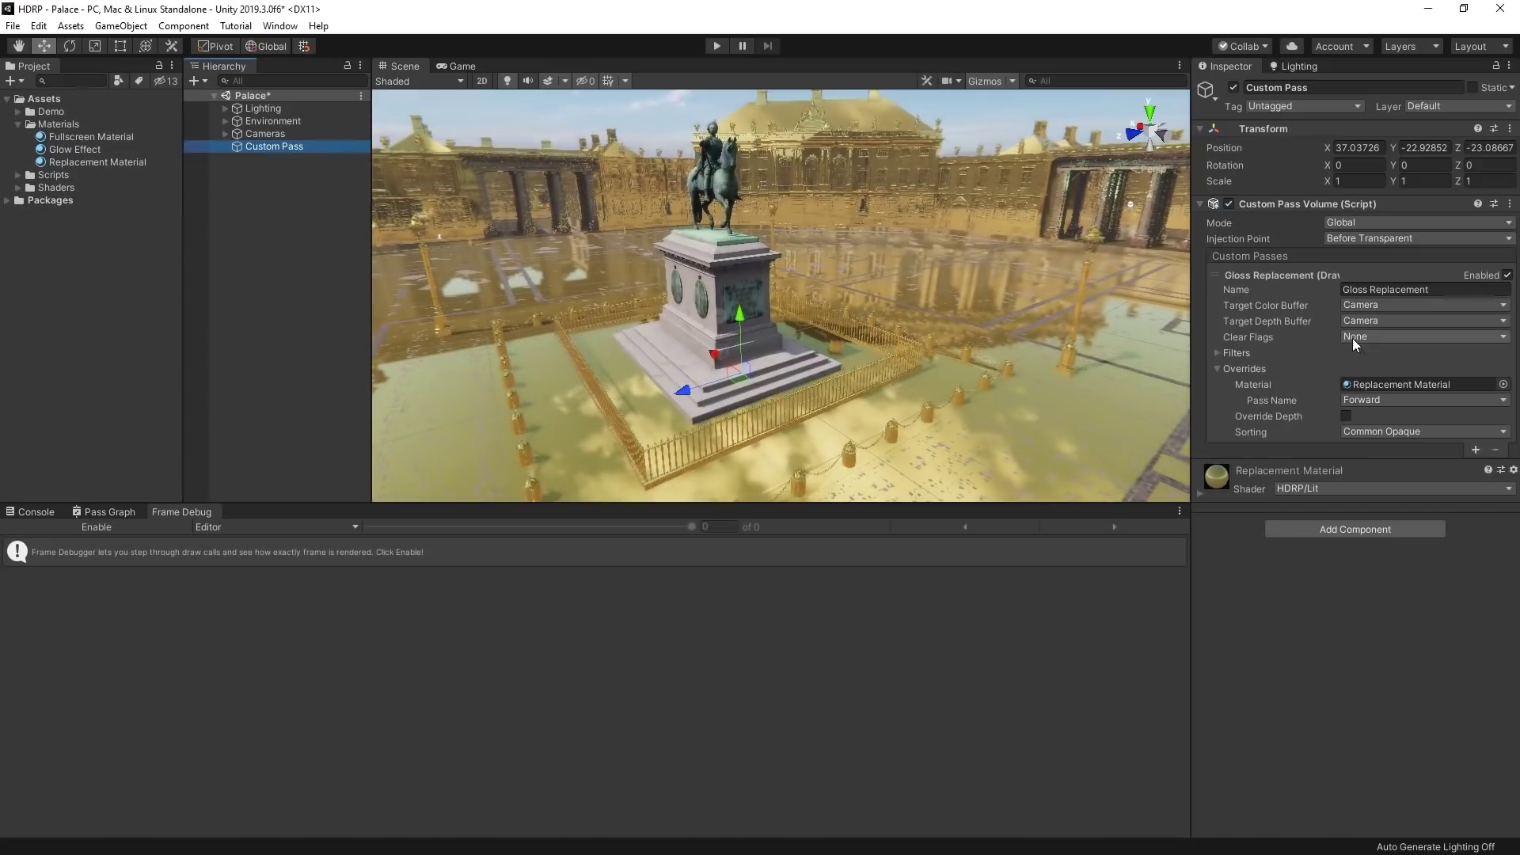
# Change the gloss pass's Layer Mask from Default to Statue
pyautogui.click(1394, 386)
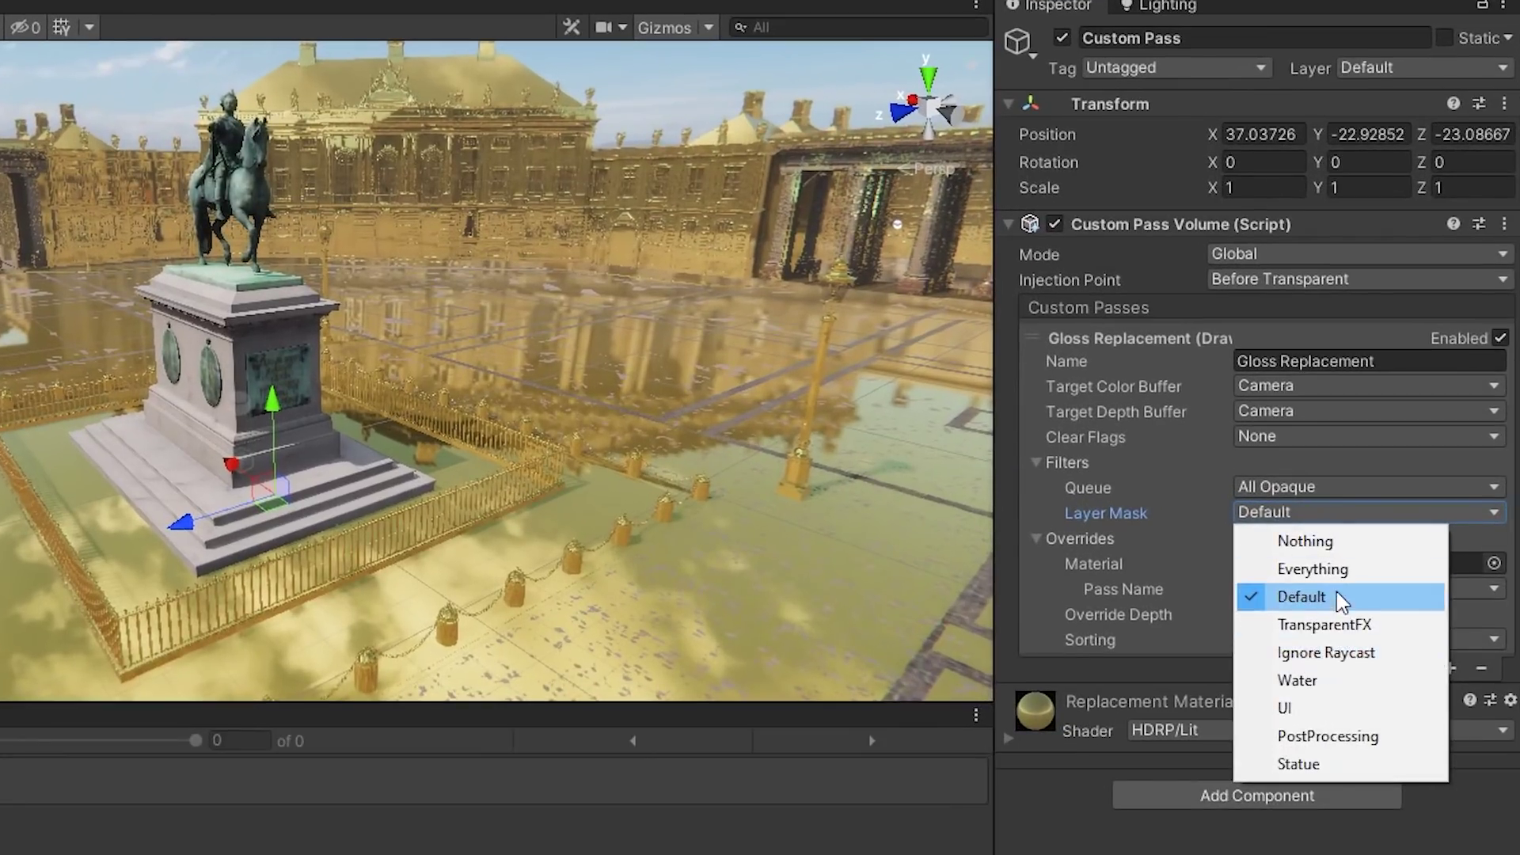
pyautogui.click(1302, 593)
pyautogui.click(1306, 509)
pyautogui.click(1298, 764)
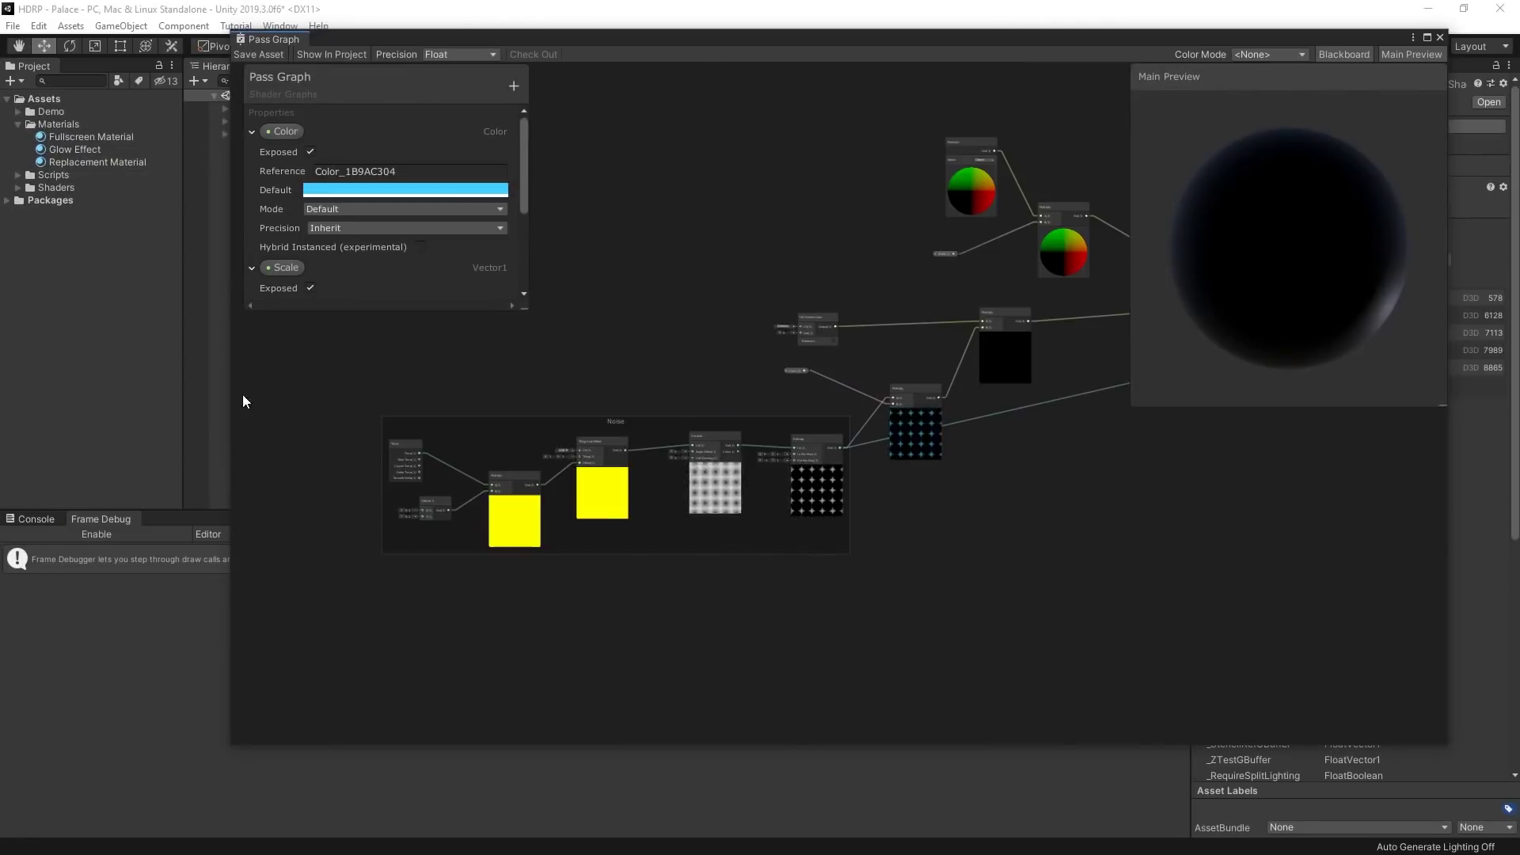
# Reposition the Pass Graph shader graph view and its preview
pyautogui.scroll(2, 598, 540)
pyautogui.moveTo(1134, 79); pyautogui.dragTo(1088, 405)
pyautogui.scroll(3, 1029, 506)
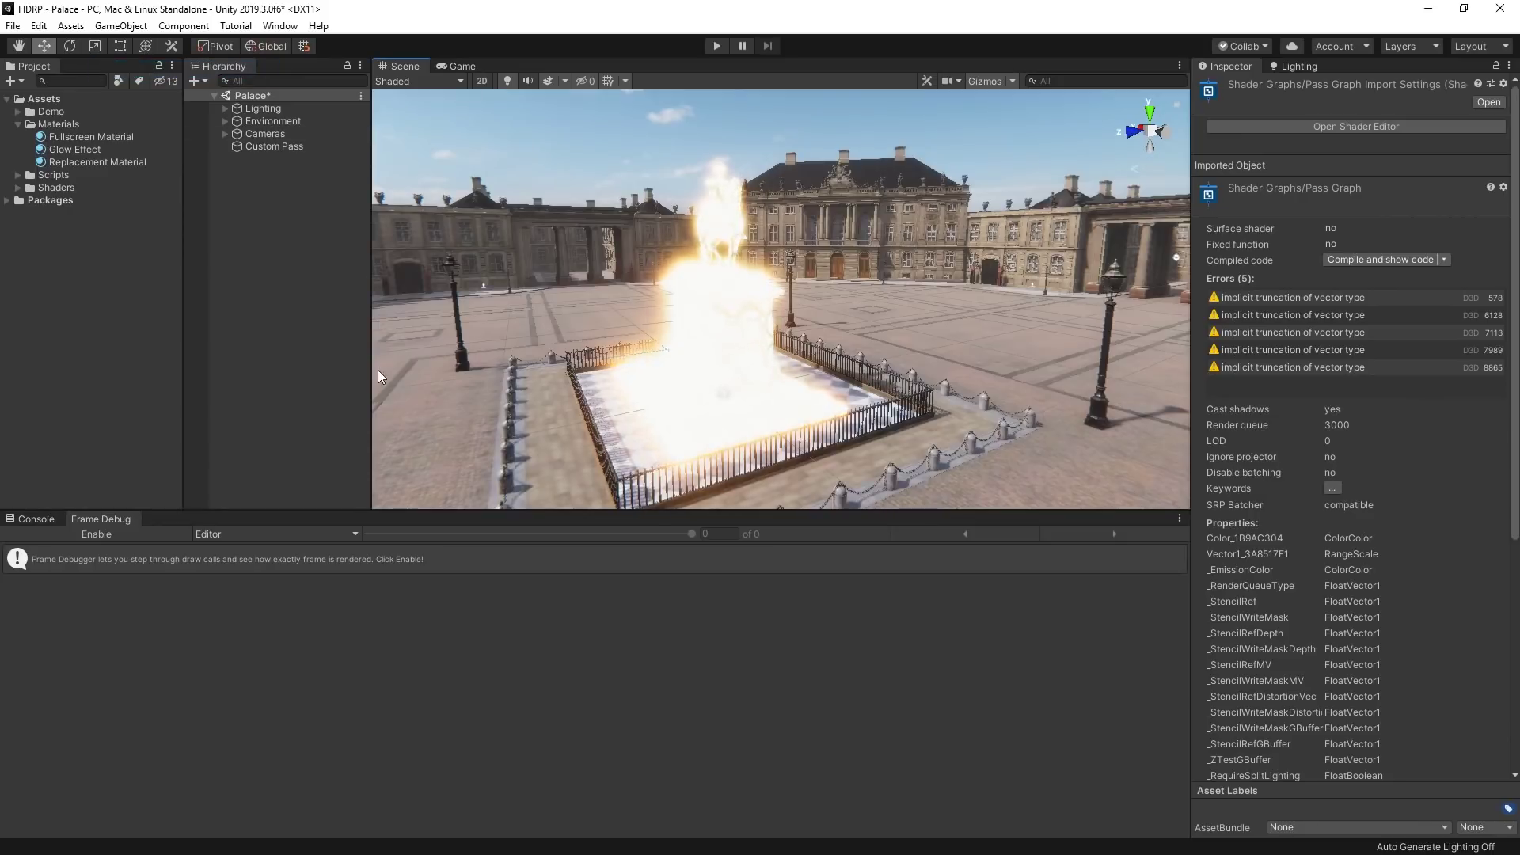
# Select the Custom Pass object and orbit closer to the white-glowing statue
pyautogui.click(315, 147)
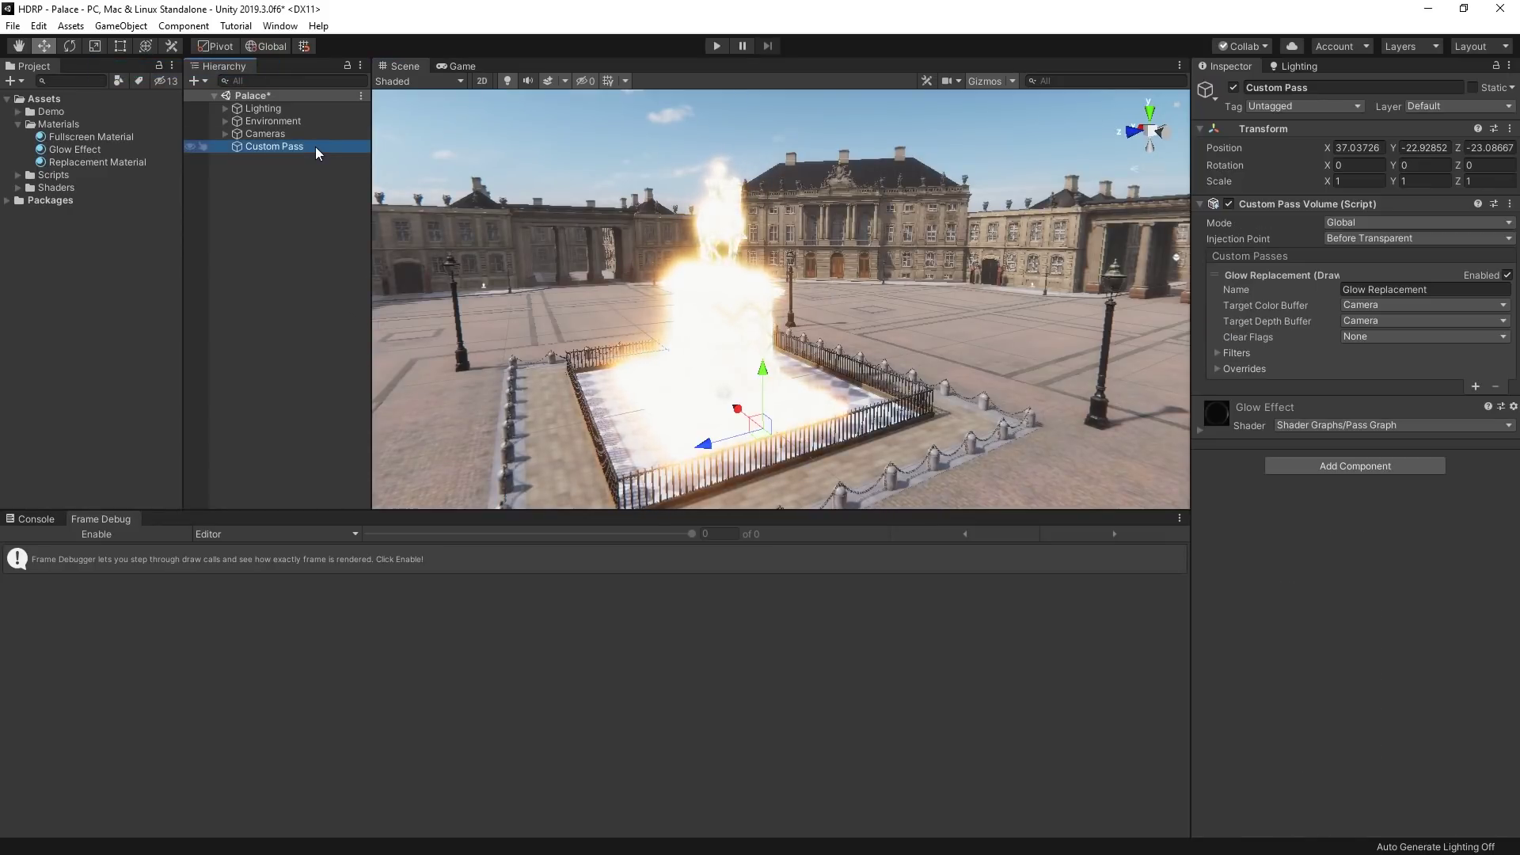
pyautogui.moveTo(947, 293); pyautogui.dragTo(962, 360, button='right')
pyautogui.scroll(-3, 964, 355)
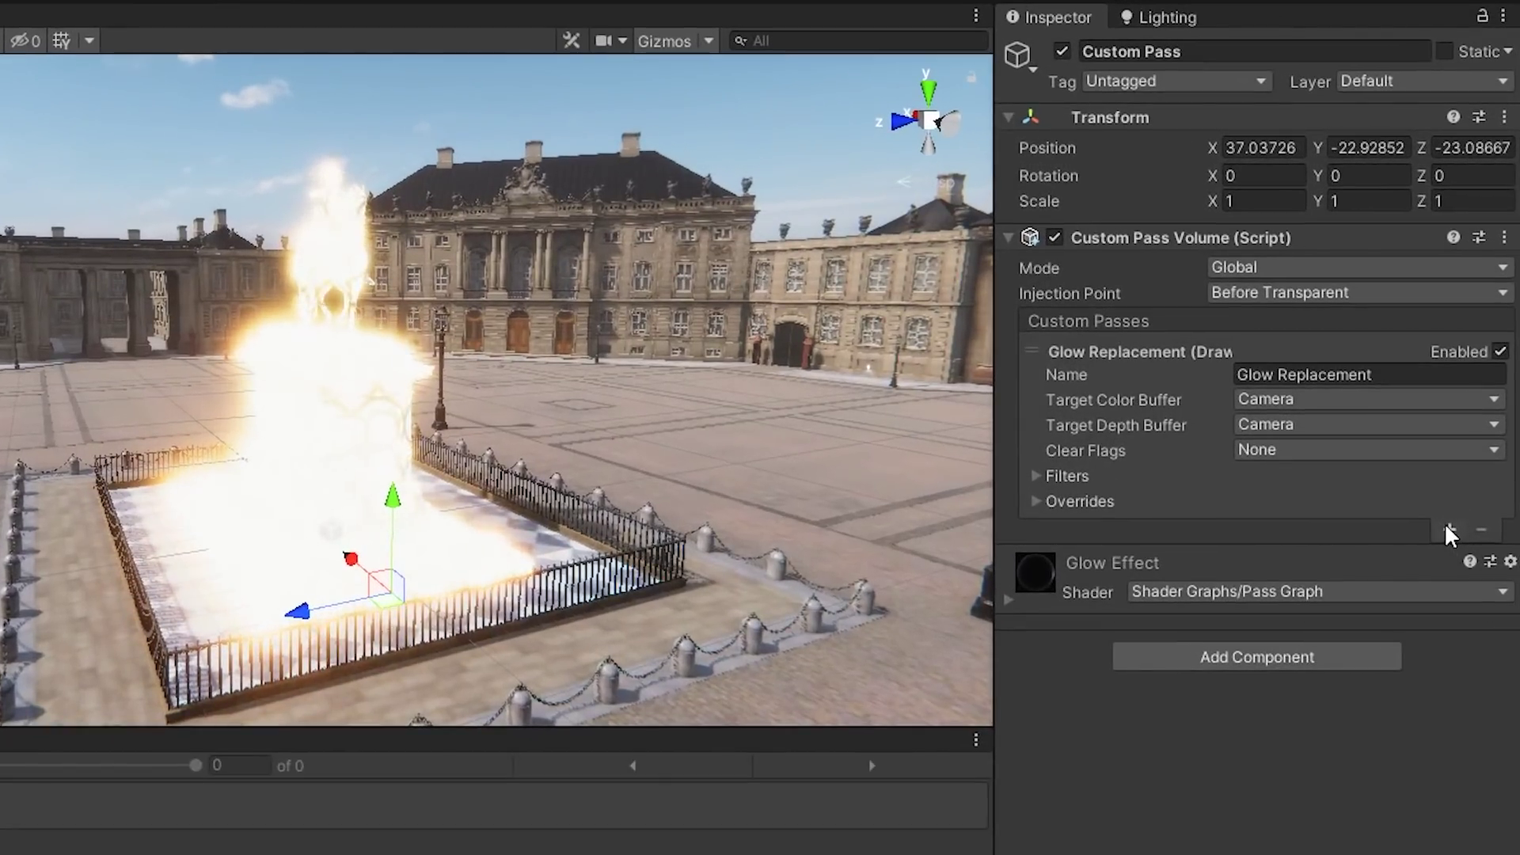
# Add a DrawRenderersCustomPass named 'Statue Overlay' with its Layer Mask set to Statue
pyautogui.click(1476, 386)
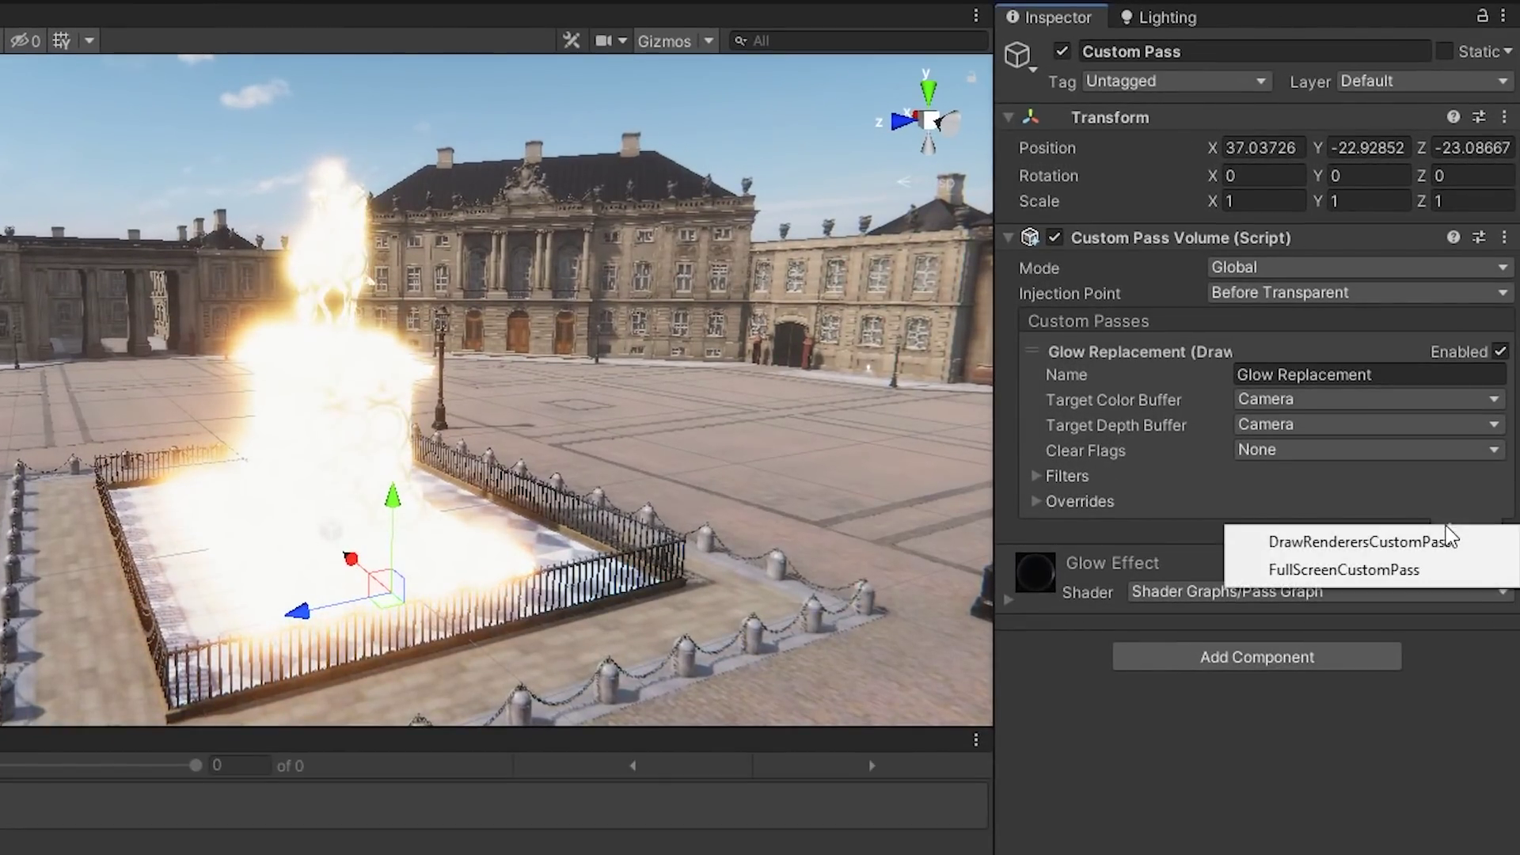
pyautogui.click(1452, 544)
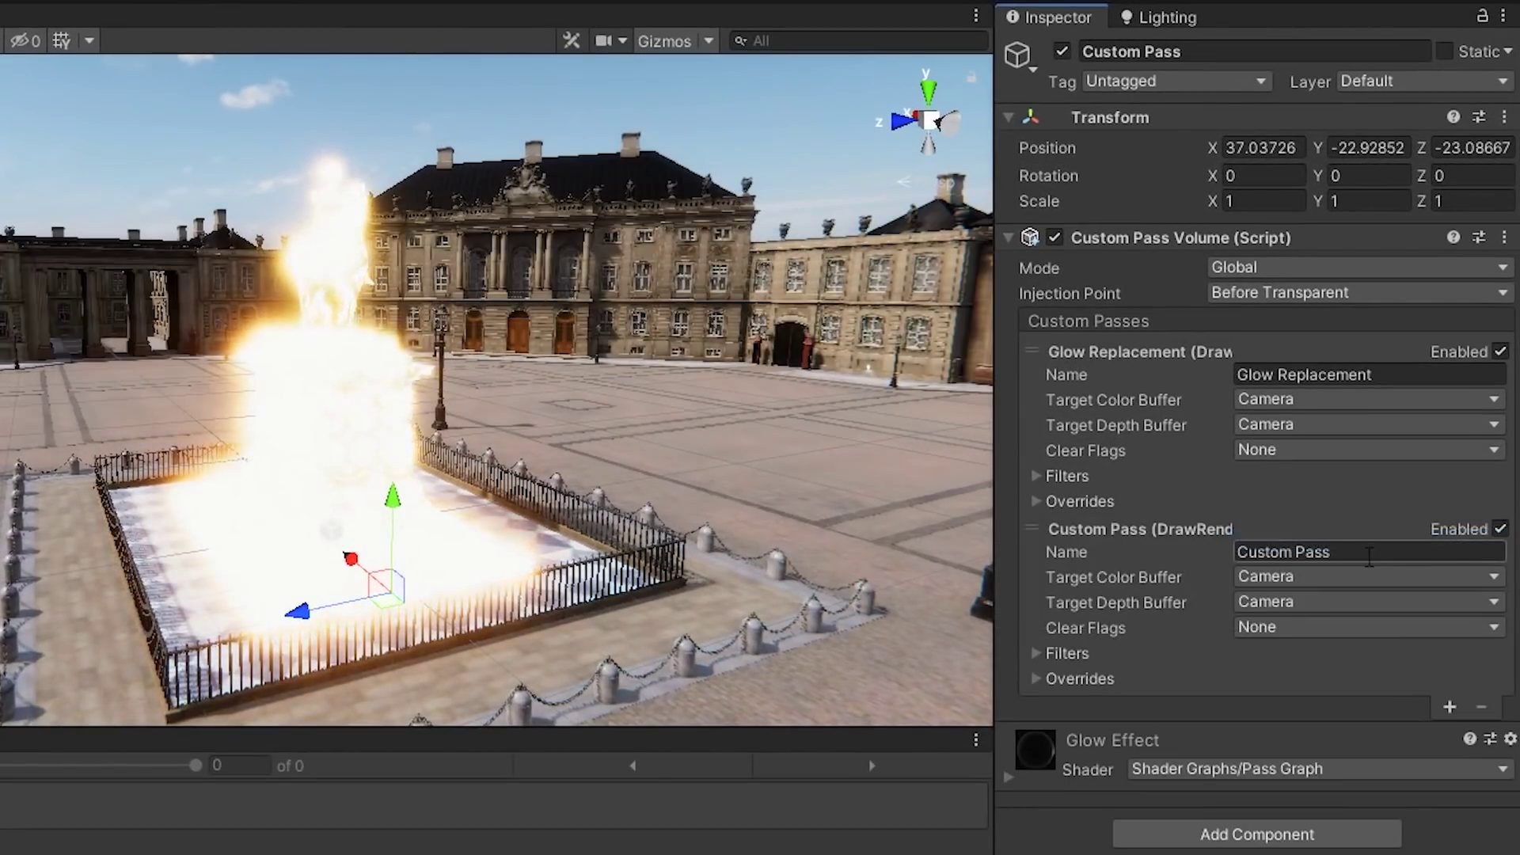
pyautogui.click(1370, 554)
pyautogui.write('Statue Overlay')
pyautogui.click(1068, 653)
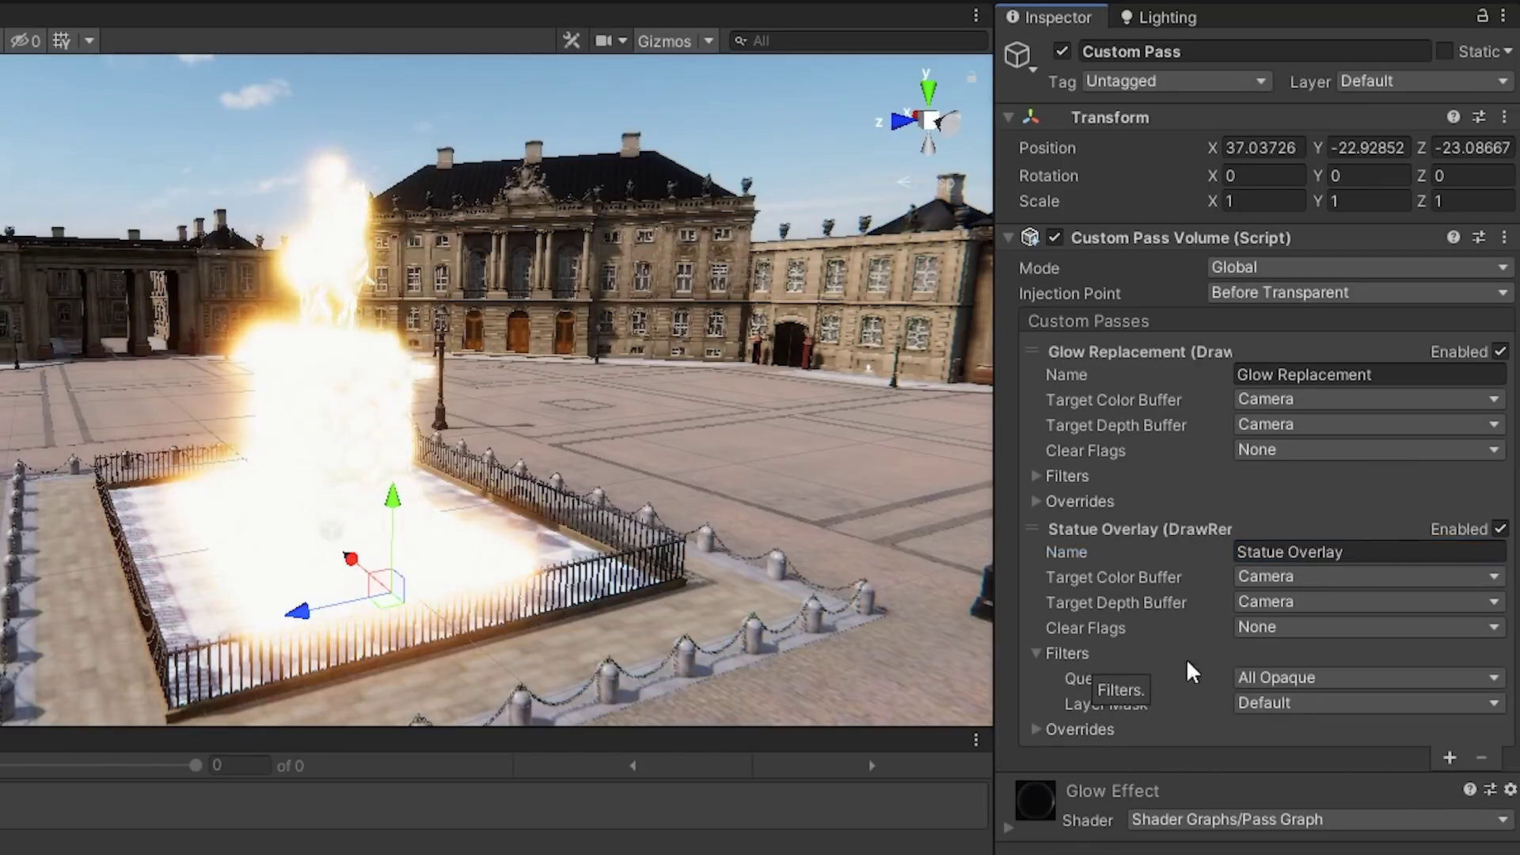
pyautogui.click(1287, 703)
pyautogui.click(1300, 726)
pyautogui.click(1282, 705)
pyautogui.click(1299, 729)
# Turn on Override Depth for Glow Replacement, using Less Equal testing without depth writes
pyautogui.click(1037, 251)
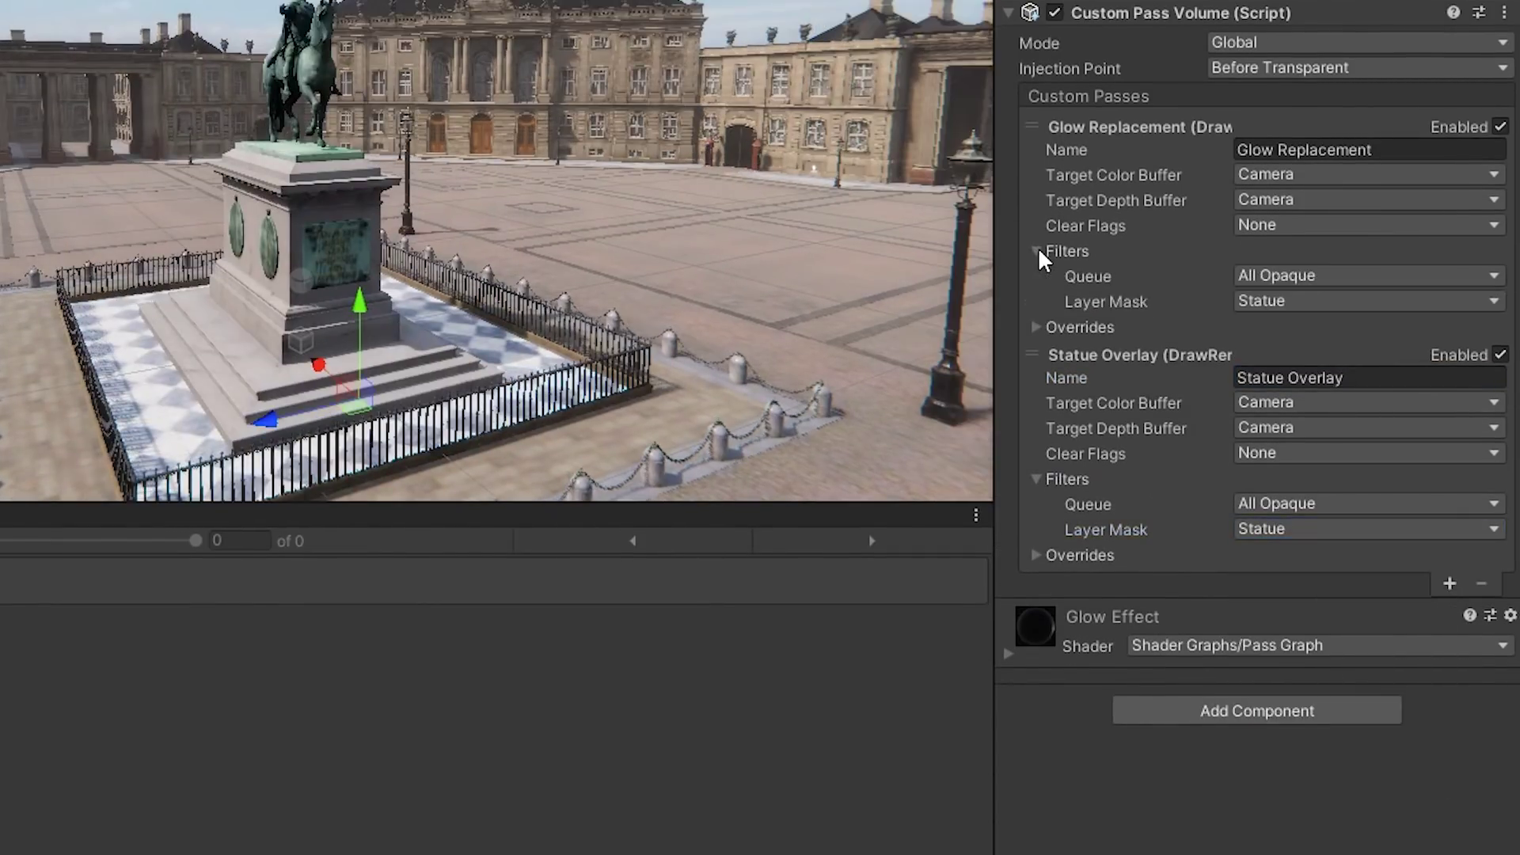
pyautogui.click(1041, 260)
pyautogui.click(1041, 279)
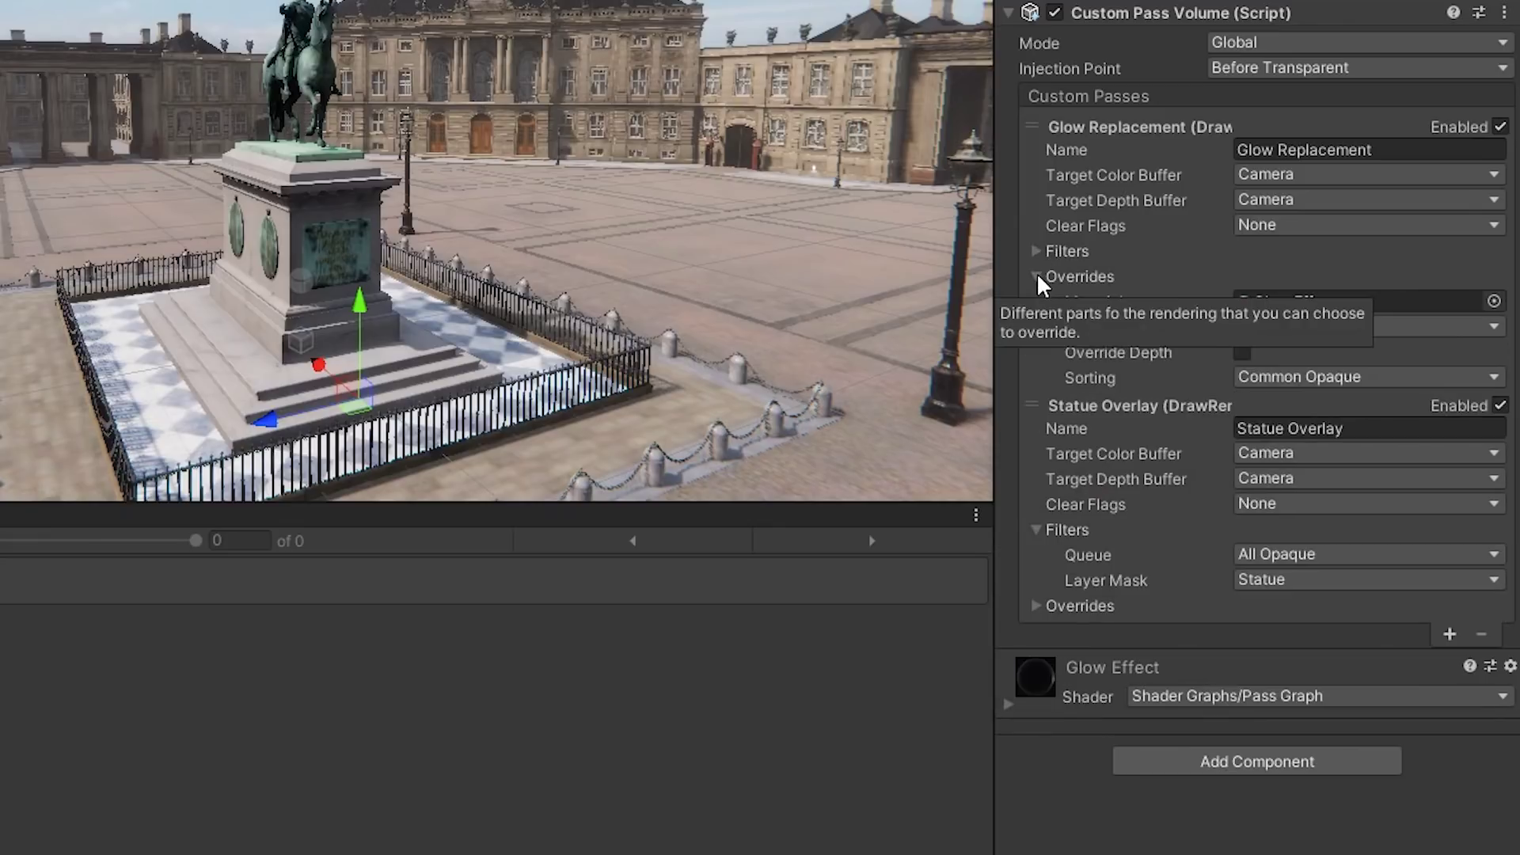
pyautogui.click(1242, 353)
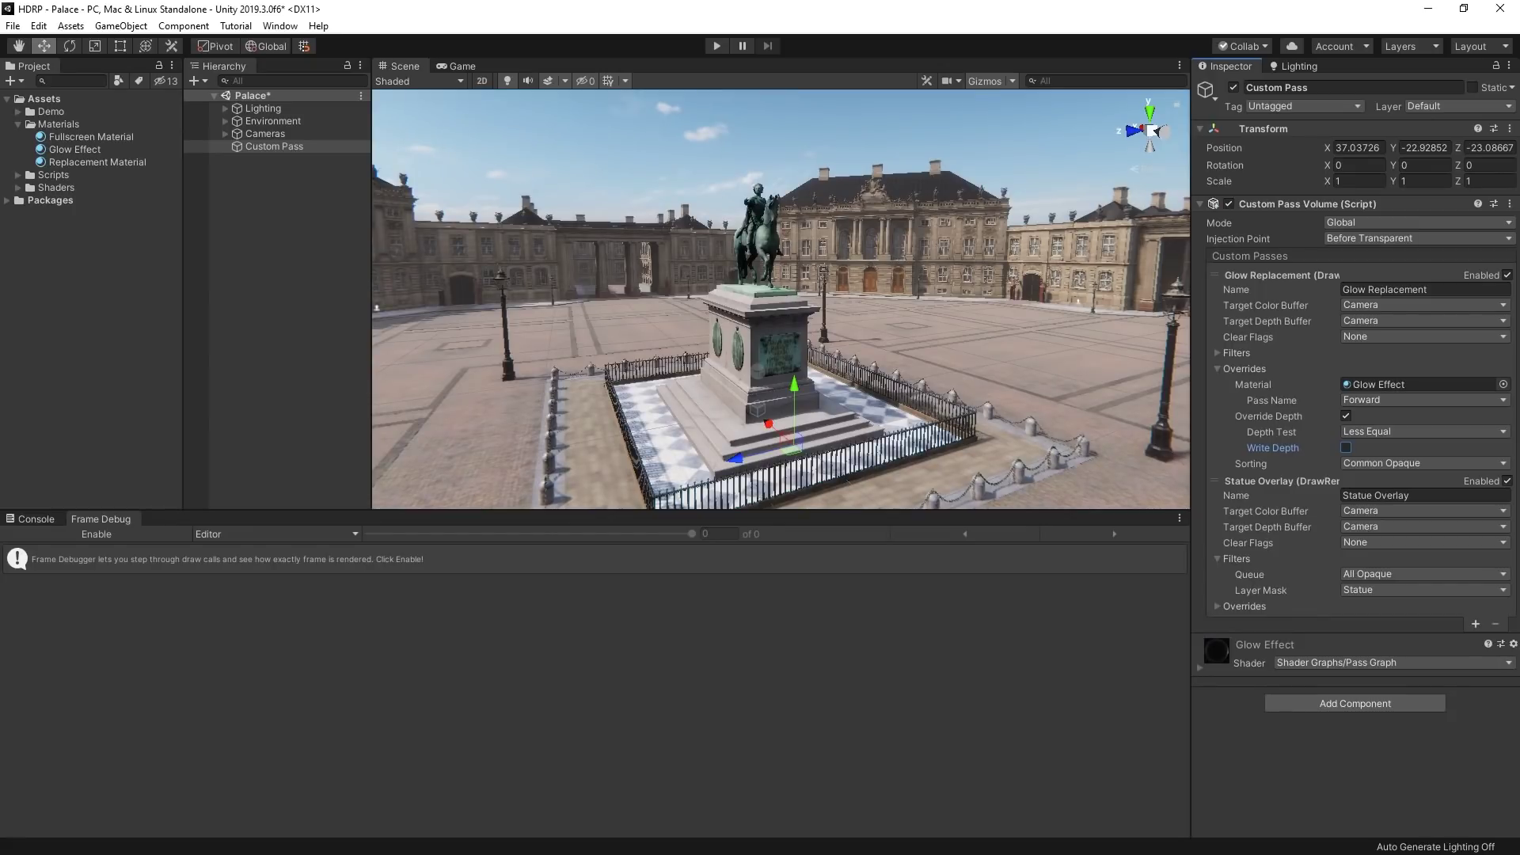
# Raise Glow Effect scale to 1.0109, give Statue Overlay Replacement Material, and edit glow colour
pyautogui.click(63, 149)
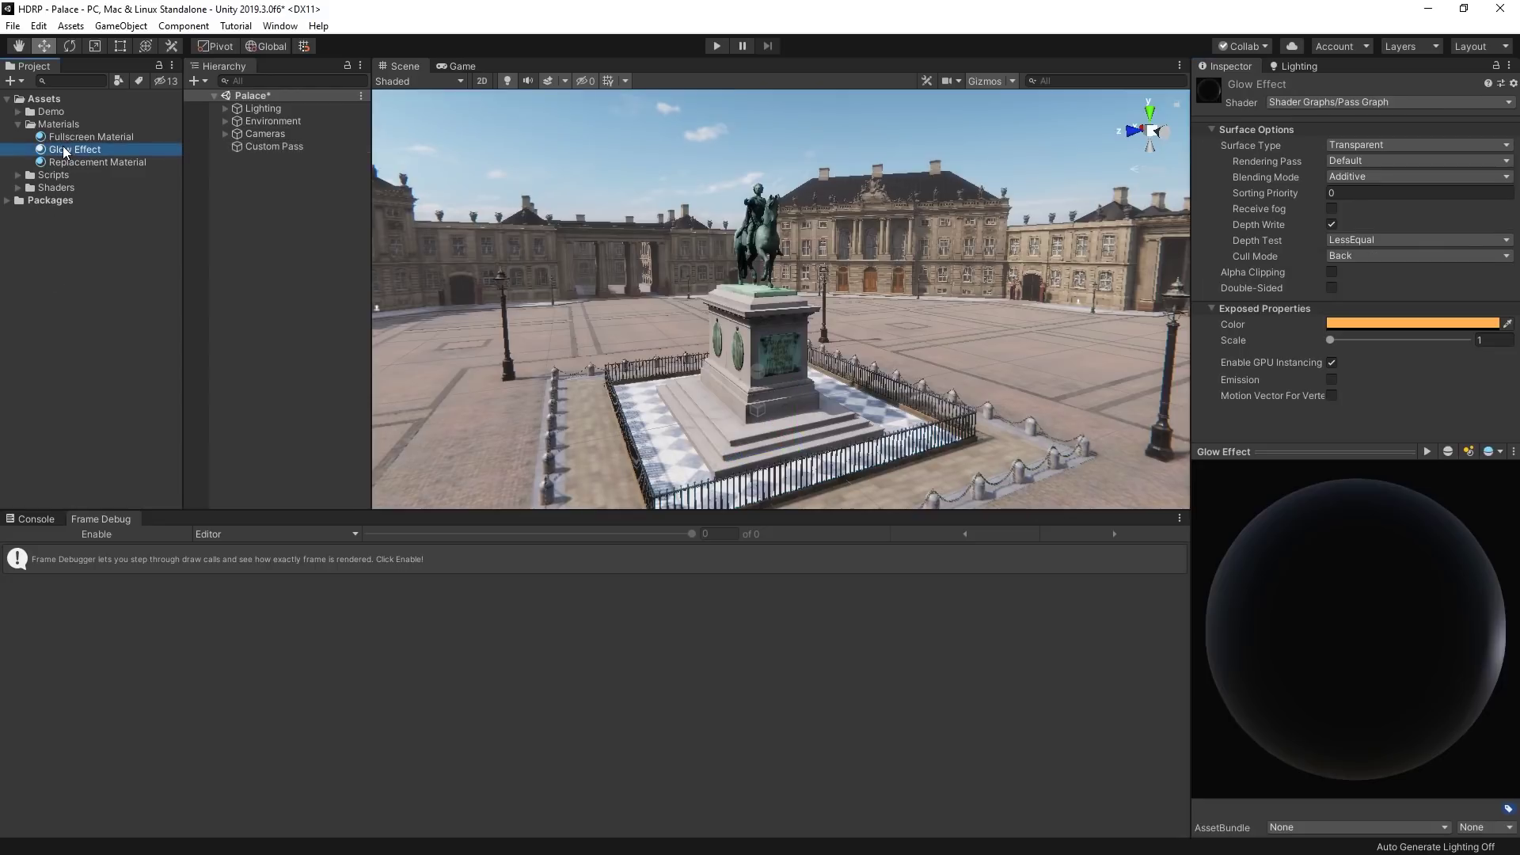
pyautogui.moveTo(1334, 339)
pyautogui.mouseDown()
pyautogui.moveTo(1450, 324)
pyautogui.moveTo(1340, 336)
pyautogui.moveTo(1353, 335)
pyautogui.mouseUp()
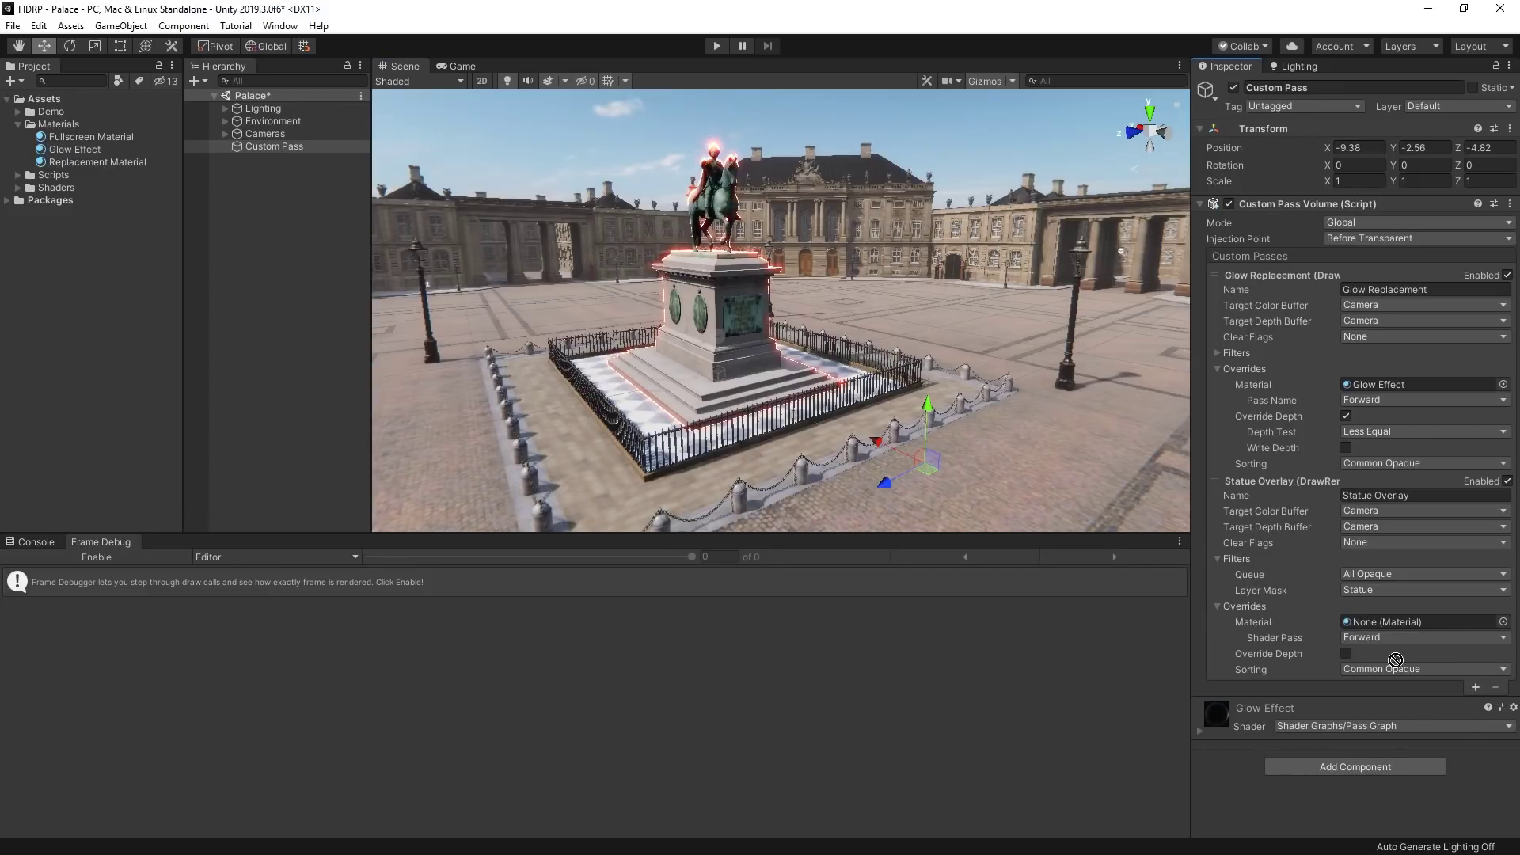
pyautogui.moveTo(1395, 660); pyautogui.dragTo(1393, 627)
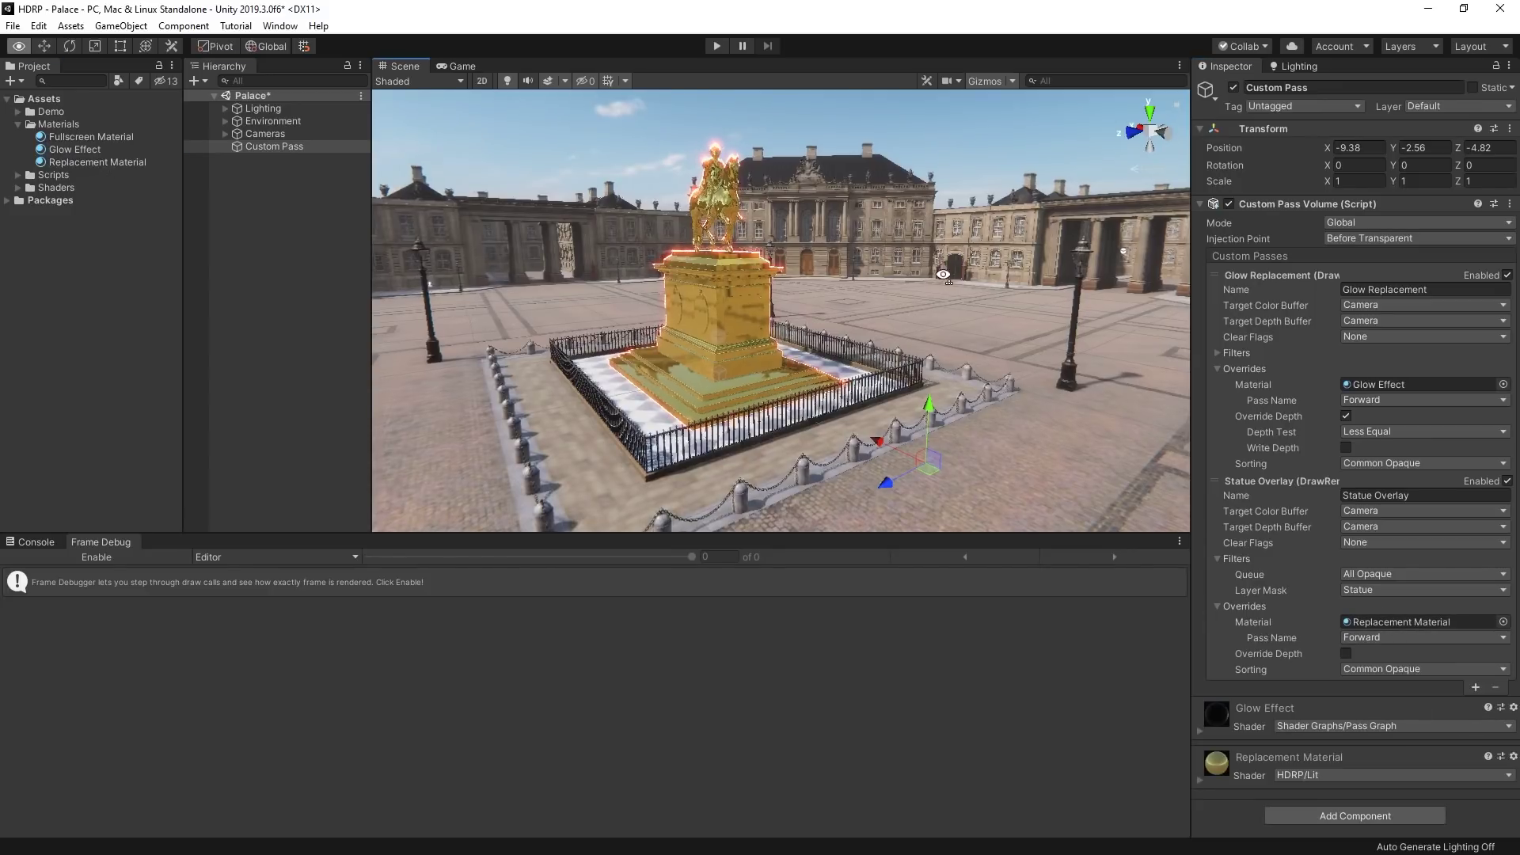
pyautogui.click(76, 150)
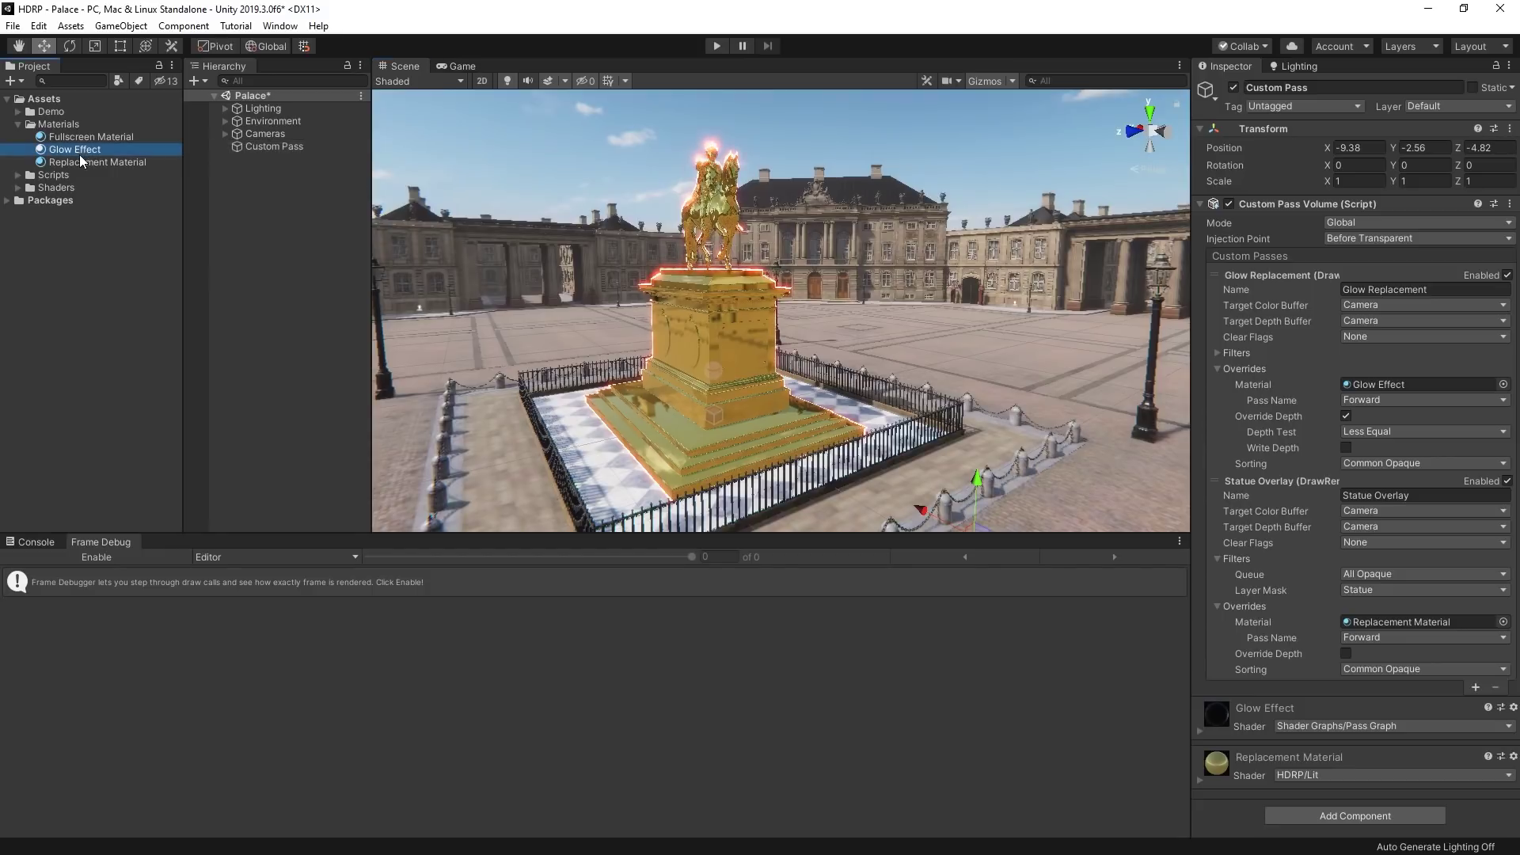
pyautogui.click(1393, 326)
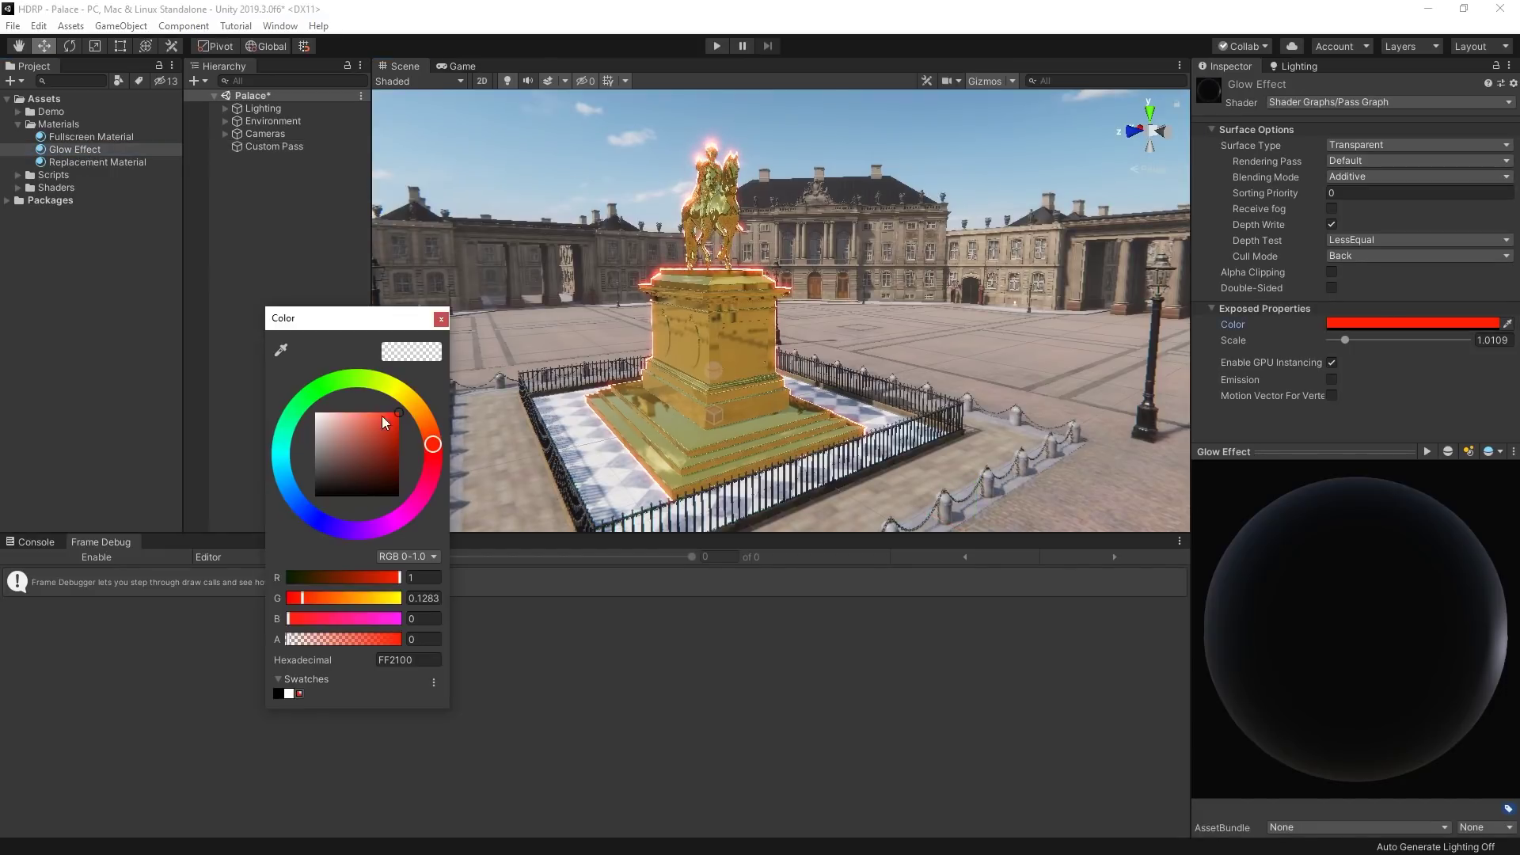
# Set the Glow Effect colour to golden yellow FFD300 and close the colour picker
pyautogui.moveTo(321, 405)
pyautogui.mouseDown()
pyautogui.moveTo(281, 443)
pyautogui.moveTo(297, 492)
pyautogui.moveTo(306, 372)
pyautogui.moveTo(410, 379)
pyautogui.moveTo(425, 408)
pyautogui.moveTo(411, 393)
pyautogui.mouseUp()
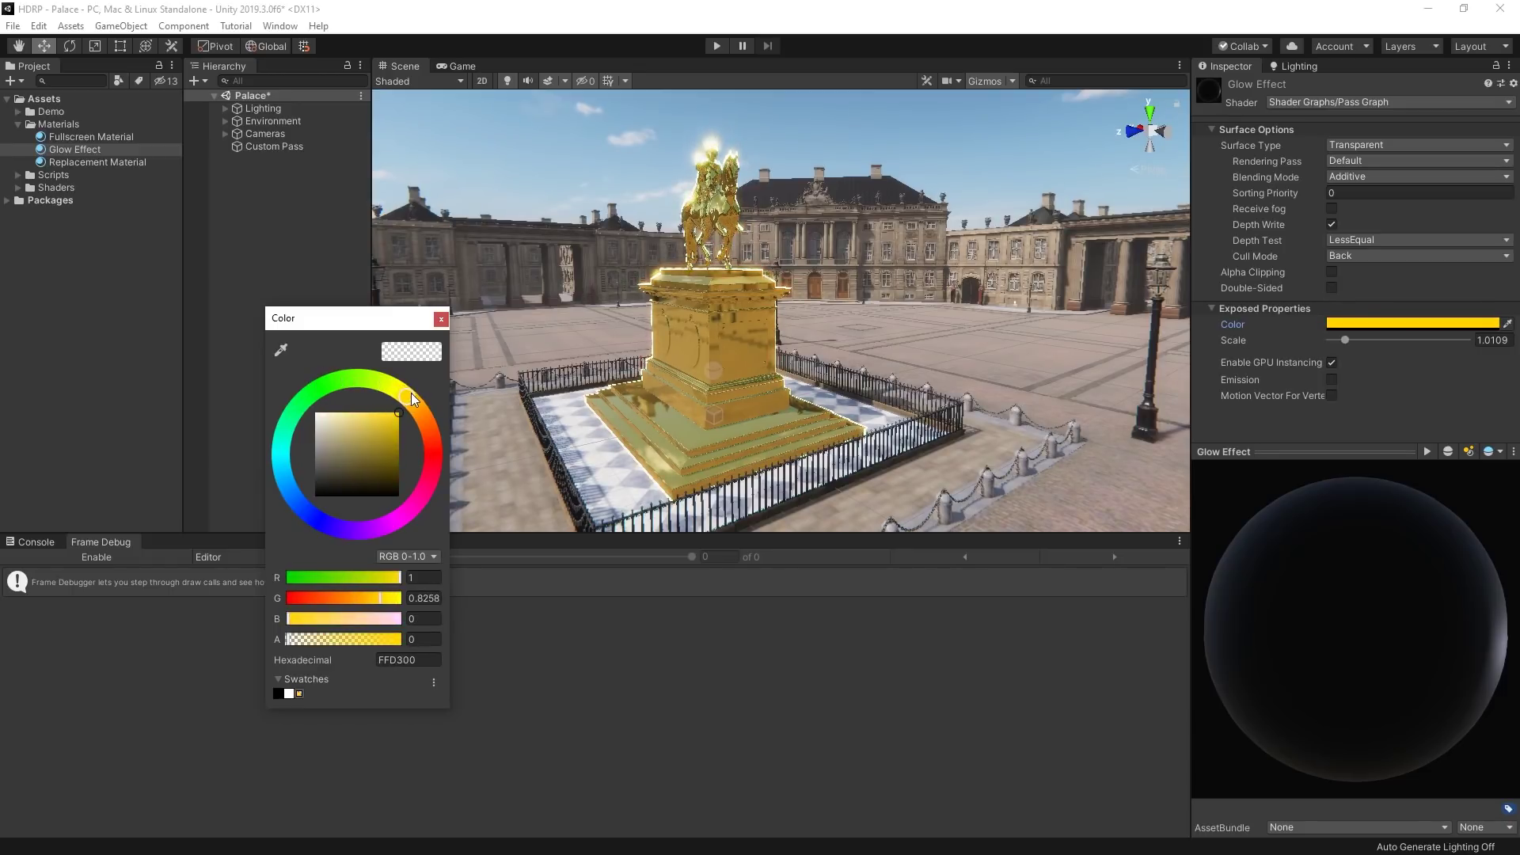
pyautogui.click(441, 318)
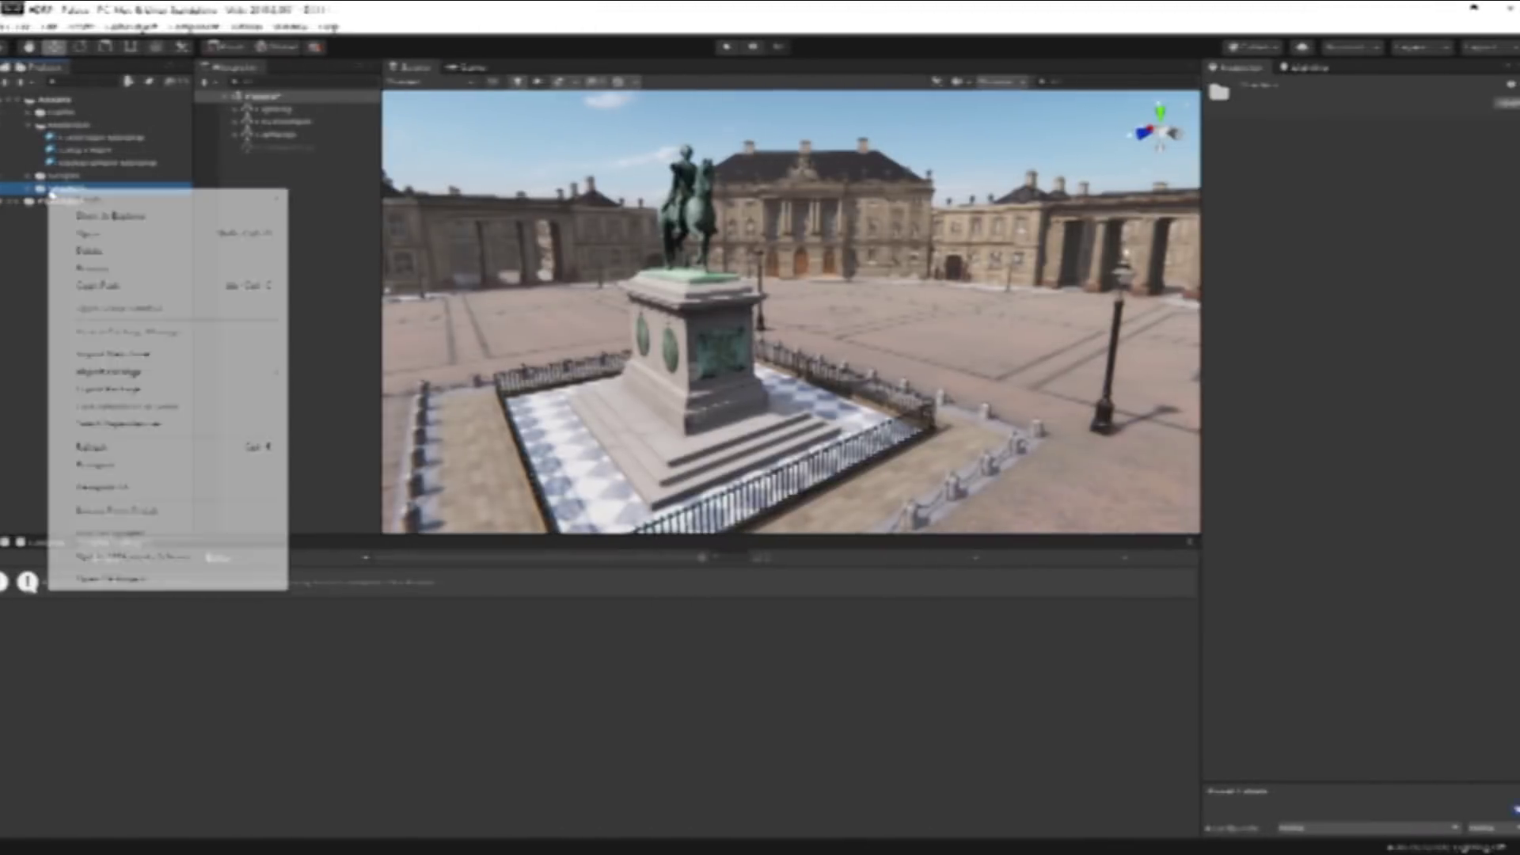
# Create an HDRP Custom FullScreen Pass shader 'FullScreenPass' in Shaders, then select Fullscreen Material
pyautogui.moveTo(113, 200)
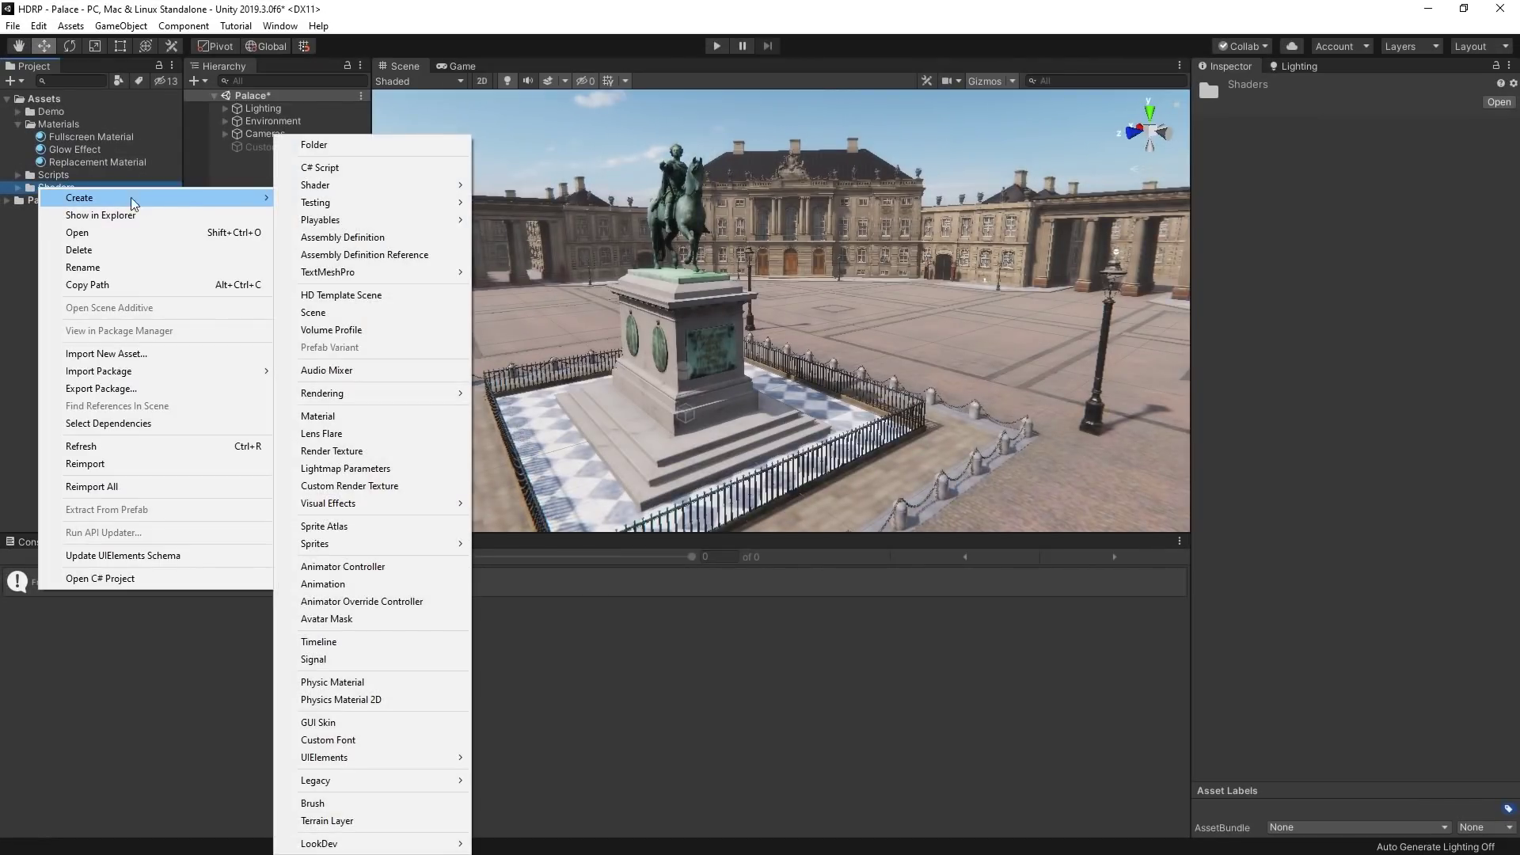
pyautogui.moveTo(427, 190)
pyautogui.moveTo(616, 281)
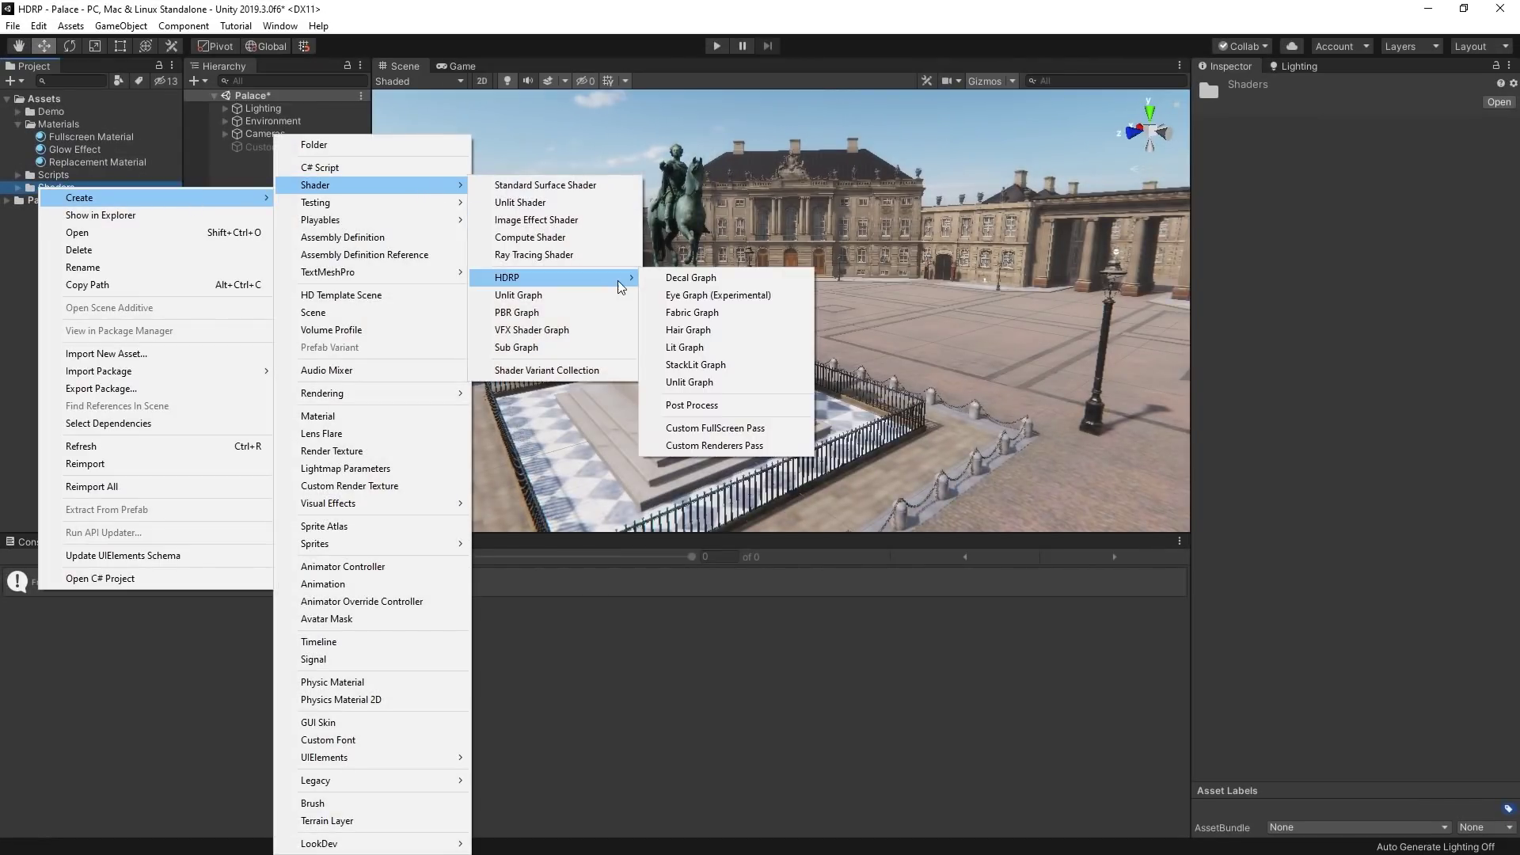
pyautogui.click(808, 437)
pyautogui.write('FullScreenPass')
pyautogui.press('Return')
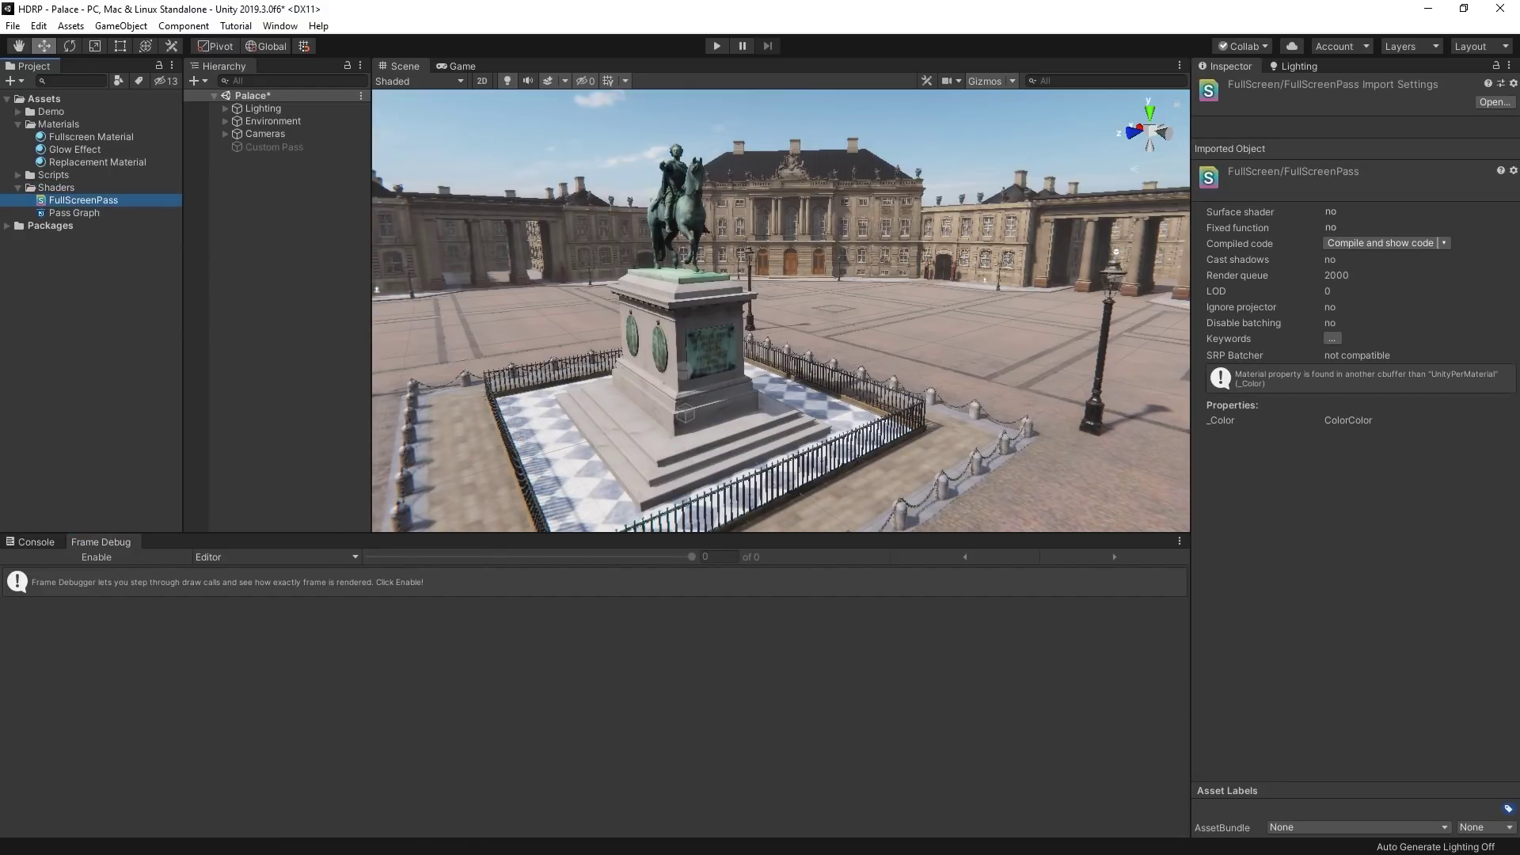
pyautogui.click(92, 139)
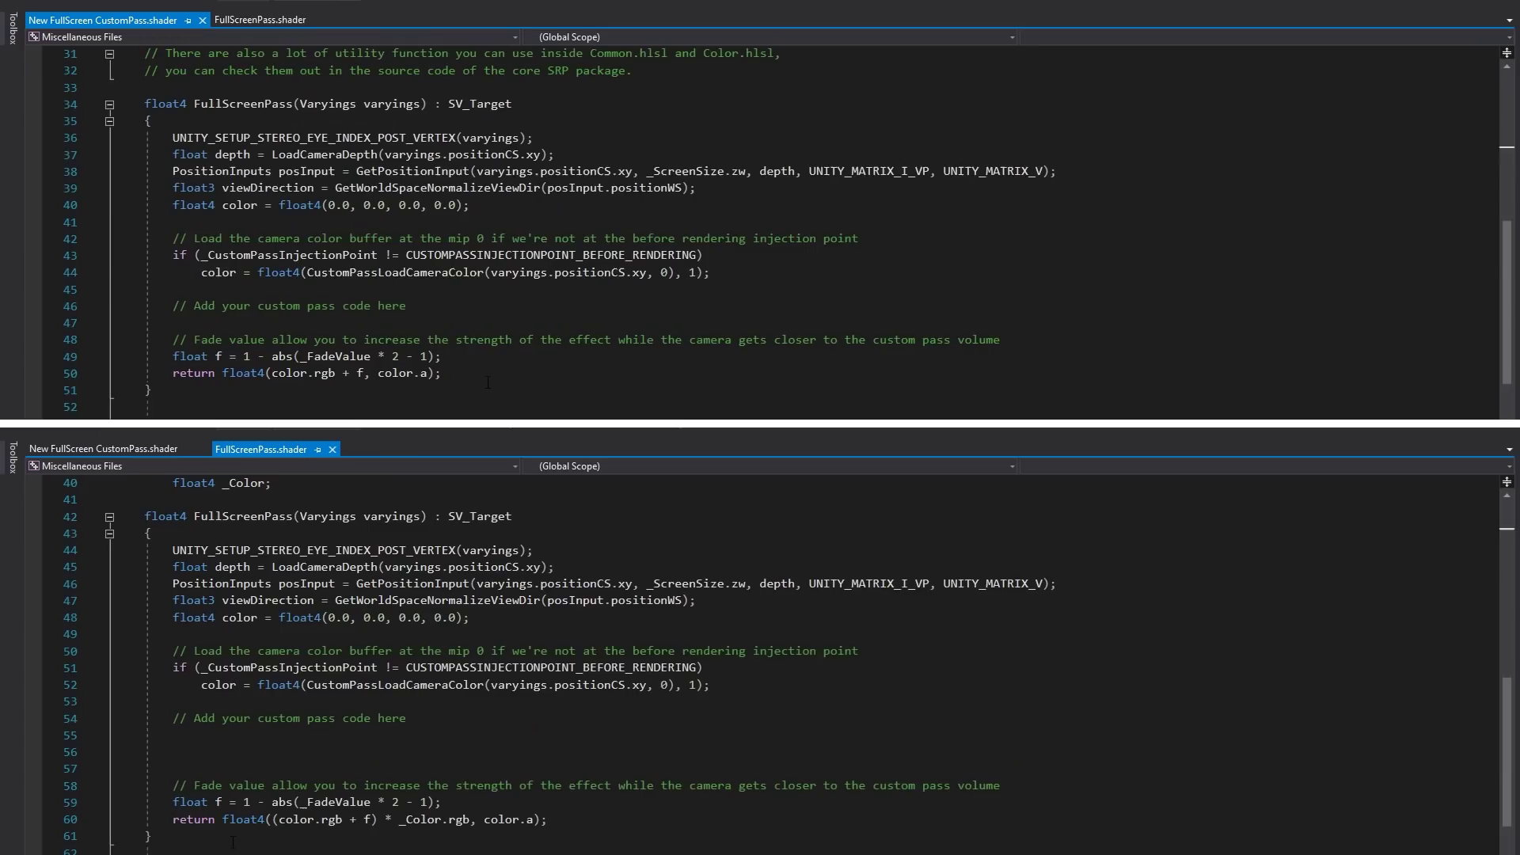
# Select the FullScreenPass shader's final return statement to multiply its colour by _Color
pyautogui.moveTo(441, 373); pyautogui.dragTo(44, 372)
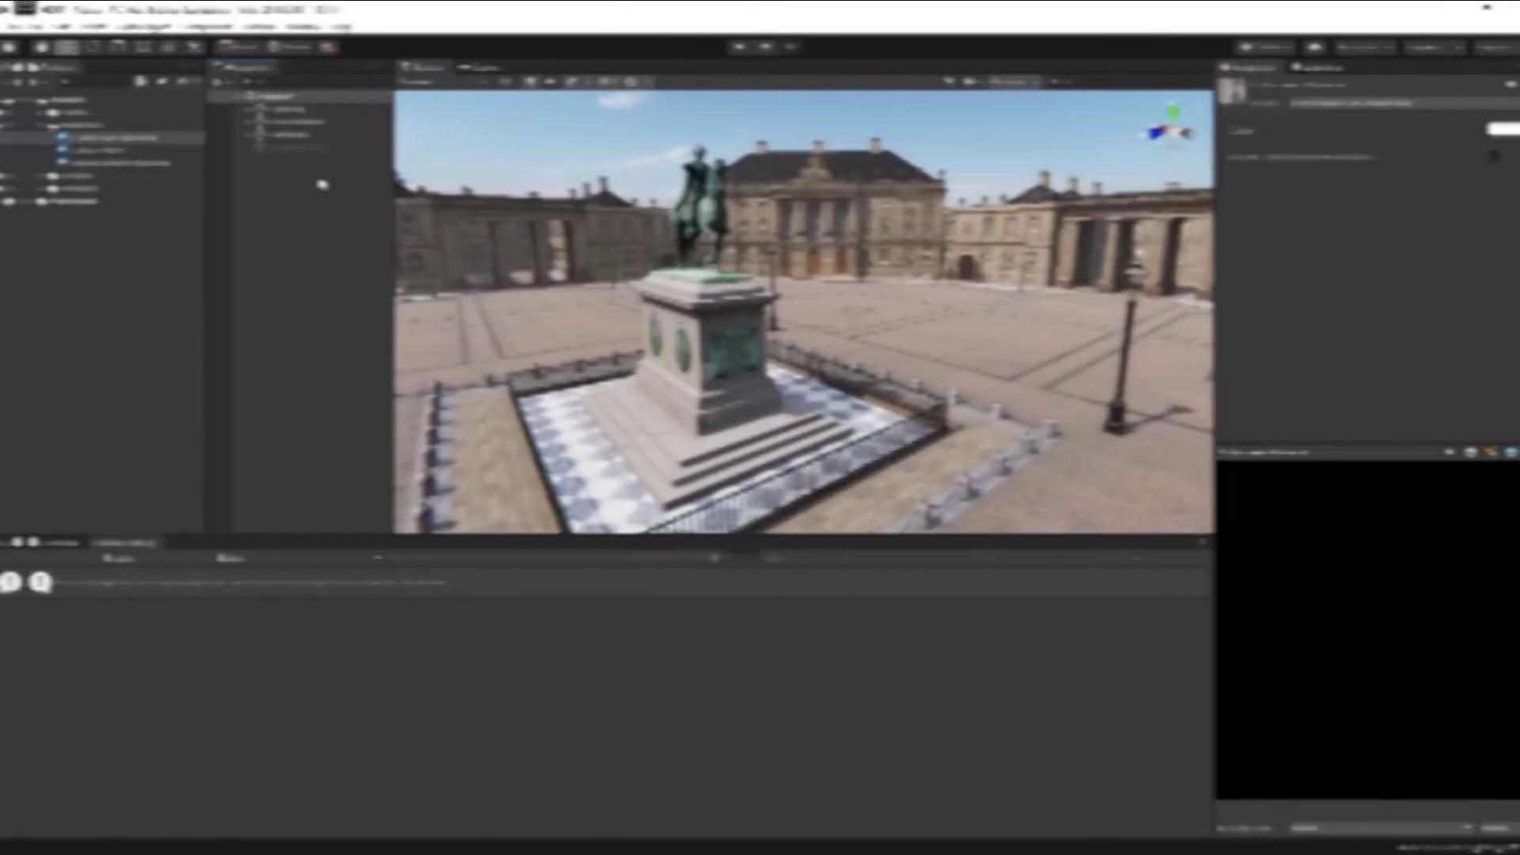
pyautogui.rightClick(298, 177)
# Create a custom pass volume named Screen Tint injected After Post Process
pyautogui.moveTo(386, 464)
pyautogui.click(493, 552)
pyautogui.write('Screen Tint')
pyautogui.press('Return')
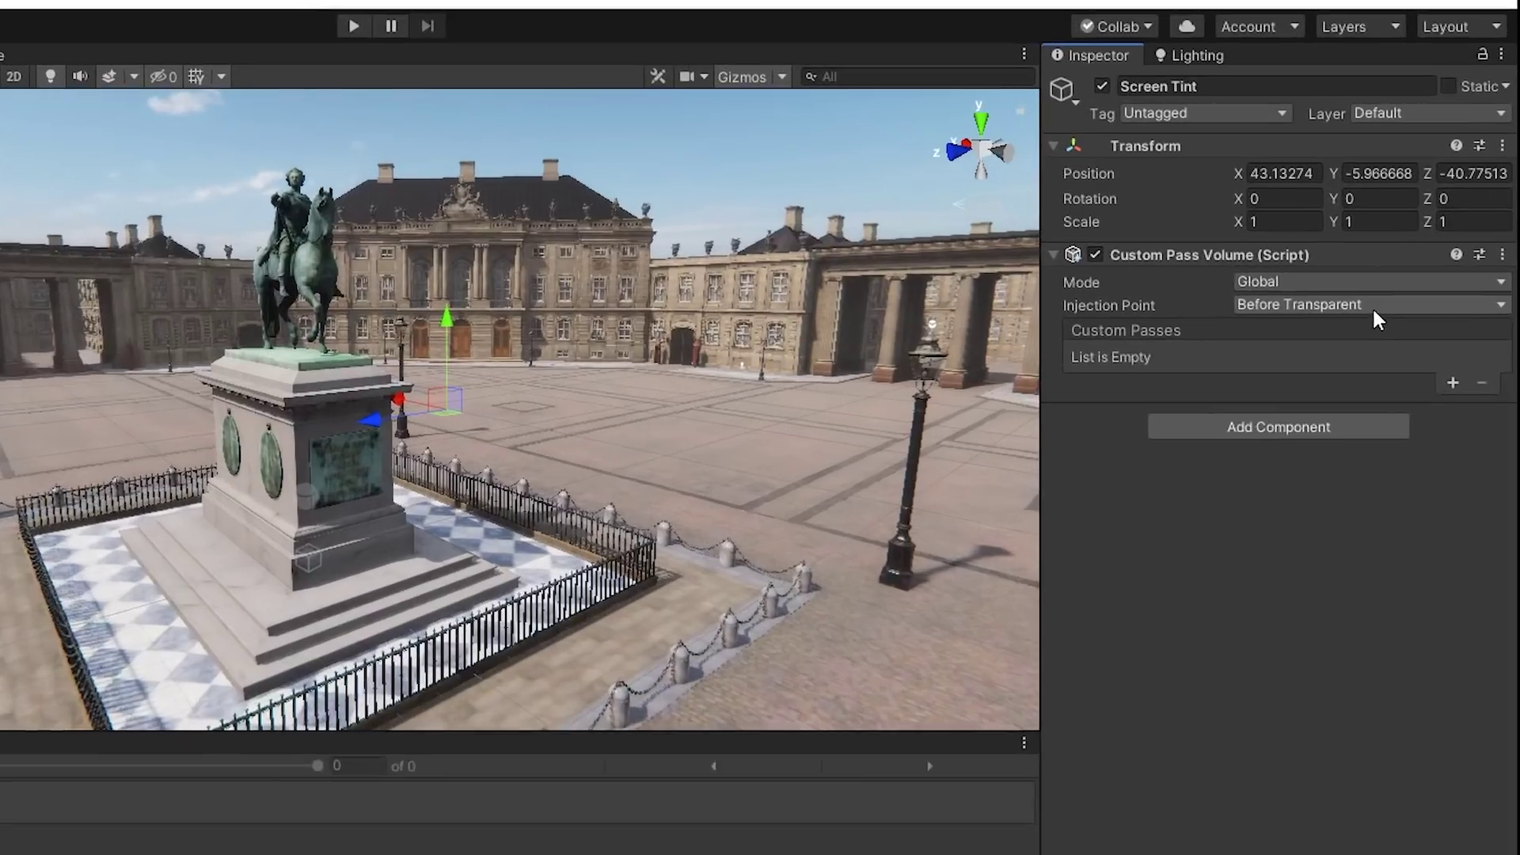
pyautogui.click(1409, 238)
pyautogui.click(1343, 493)
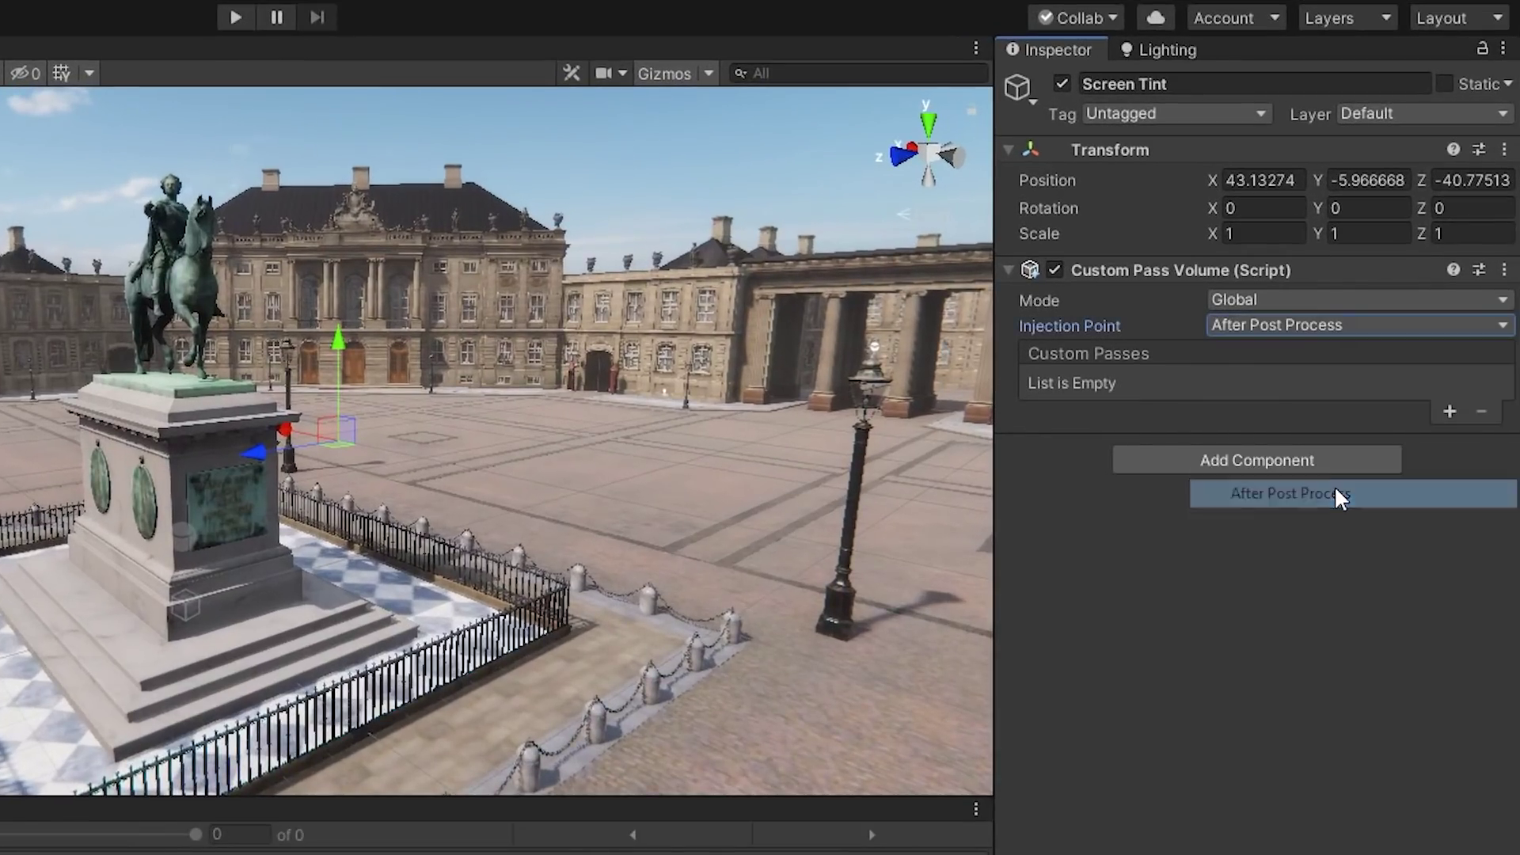
# Add a full-screen custom pass named Color Multiply to the Screen Tint volume
pyautogui.click(1450, 411)
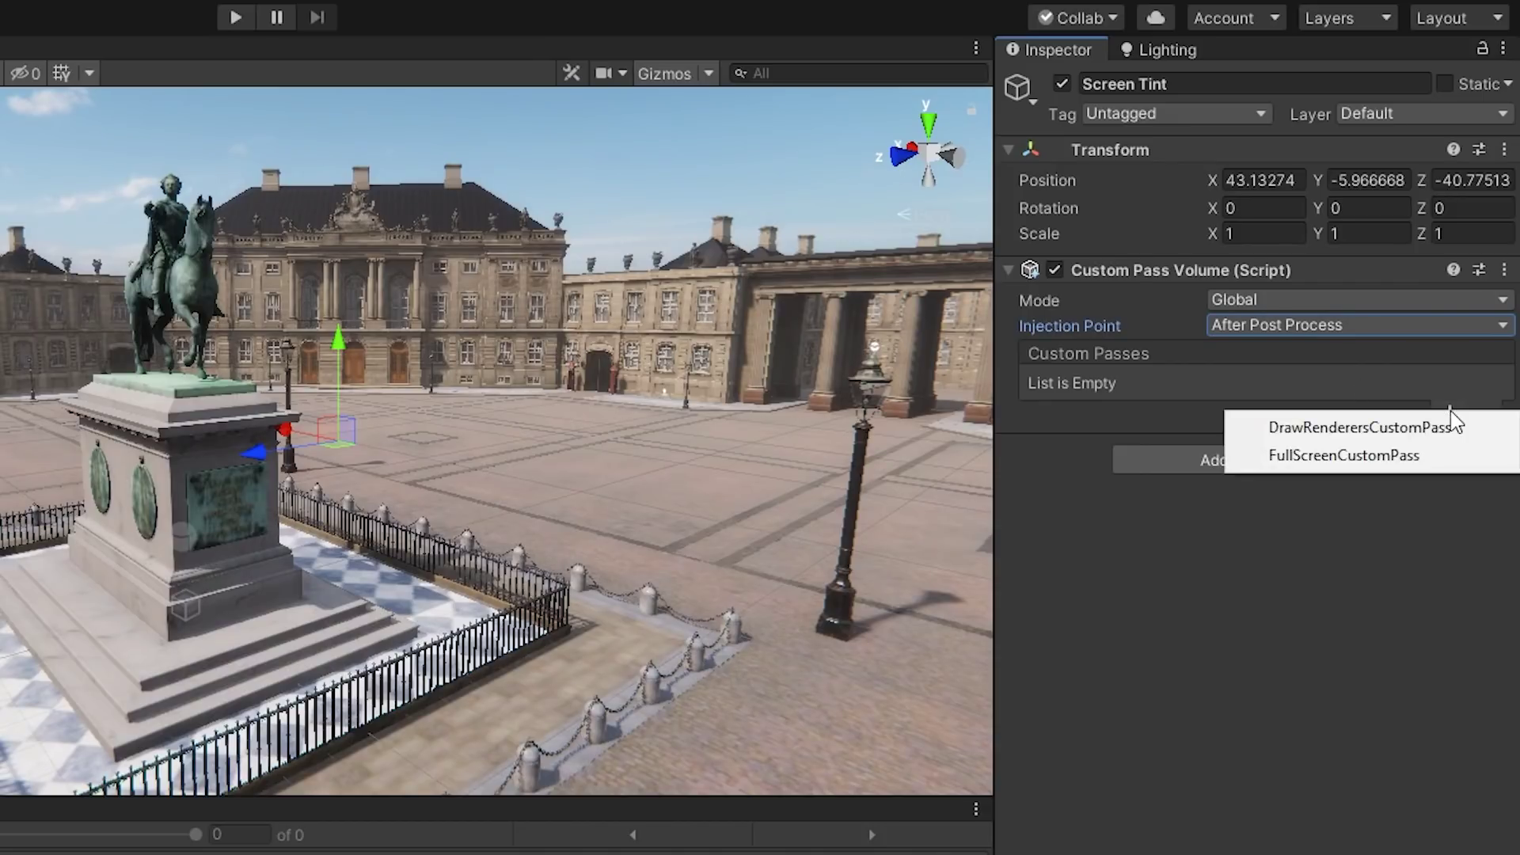
pyautogui.click(1438, 456)
pyautogui.click(1376, 408)
pyautogui.write('Color Multipl')
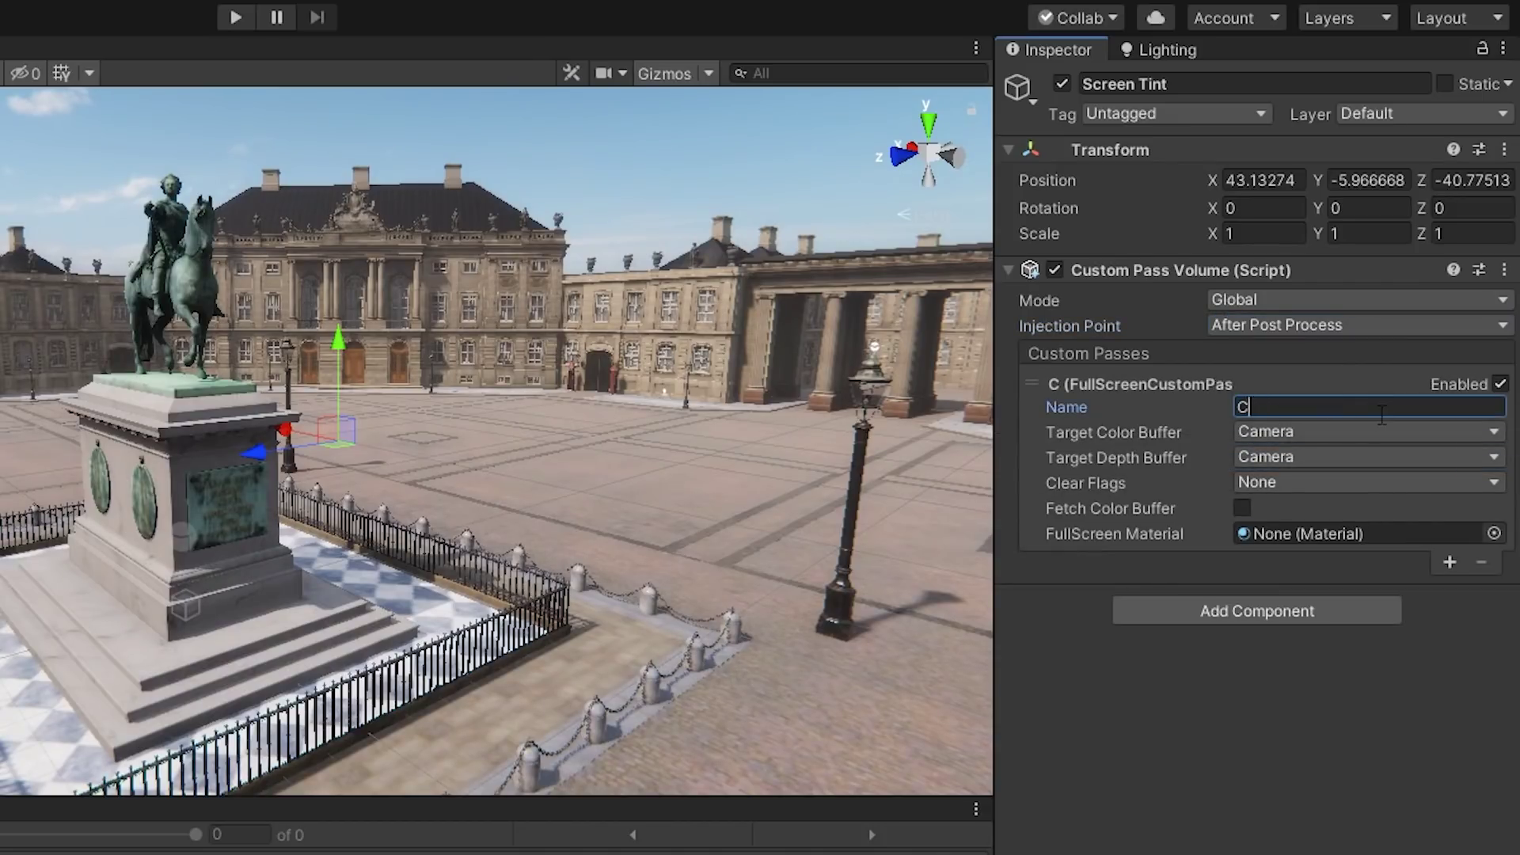
pyautogui.write('y')
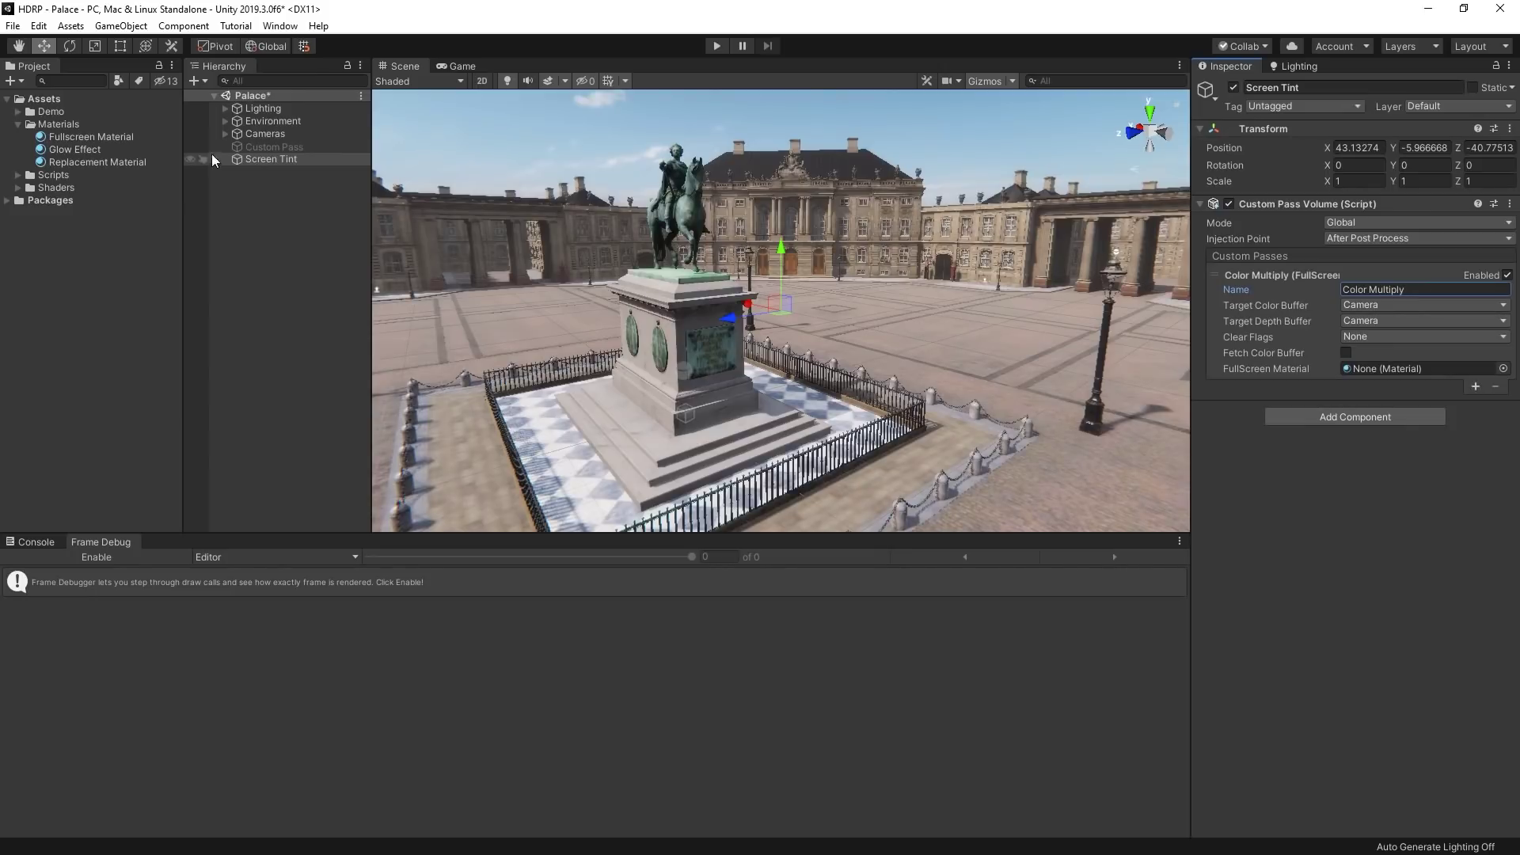
# Assign Fullscreen Material to the pass and set its tint colour to red (FF3500)
pyautogui.moveTo(91, 136); pyautogui.dragTo(1370, 368)
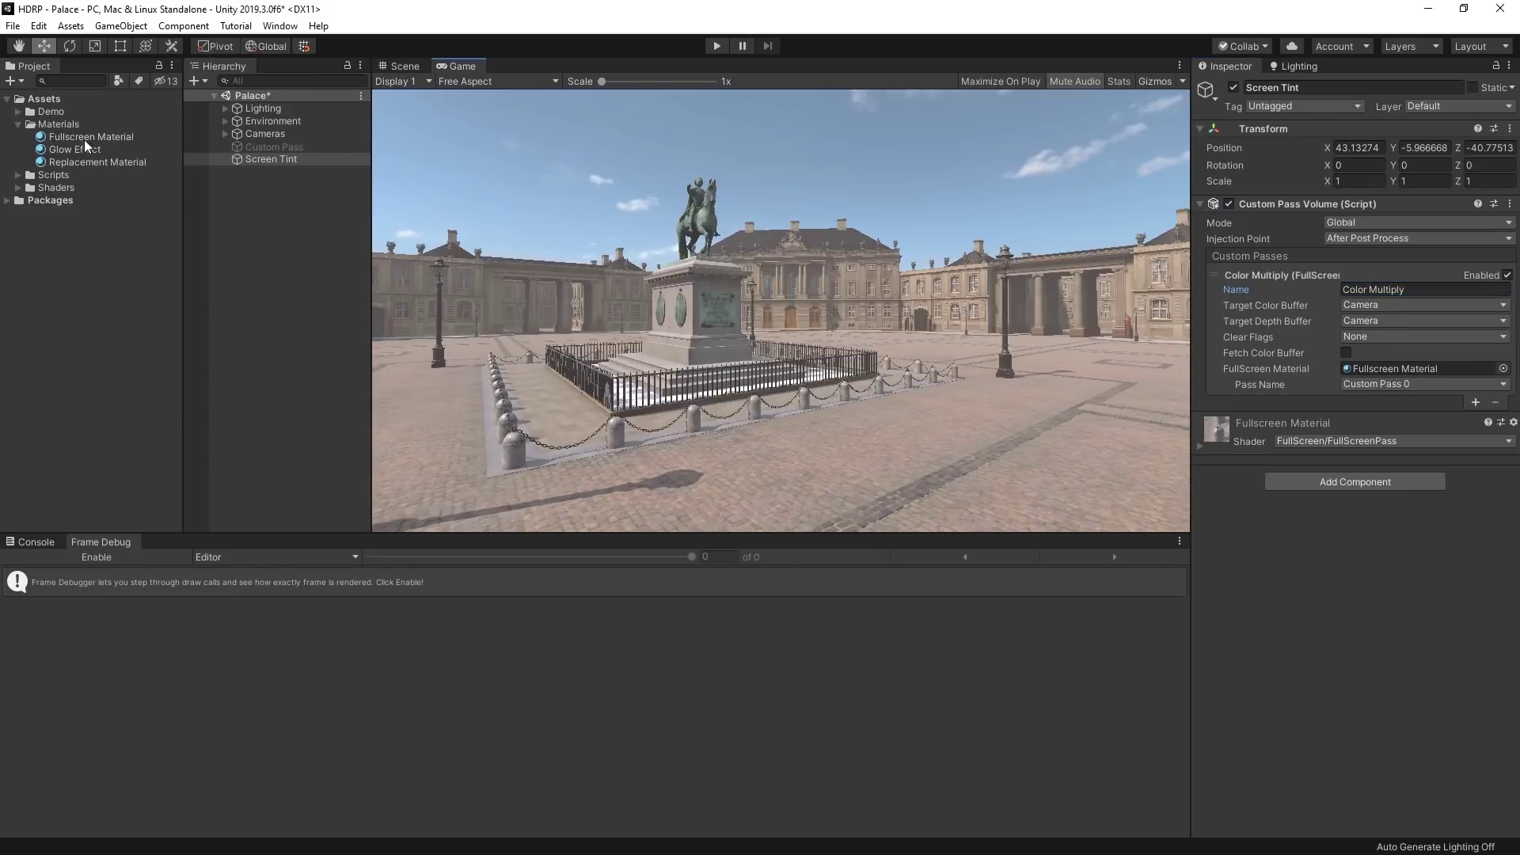
pyautogui.click(86, 139)
pyautogui.click(1483, 129)
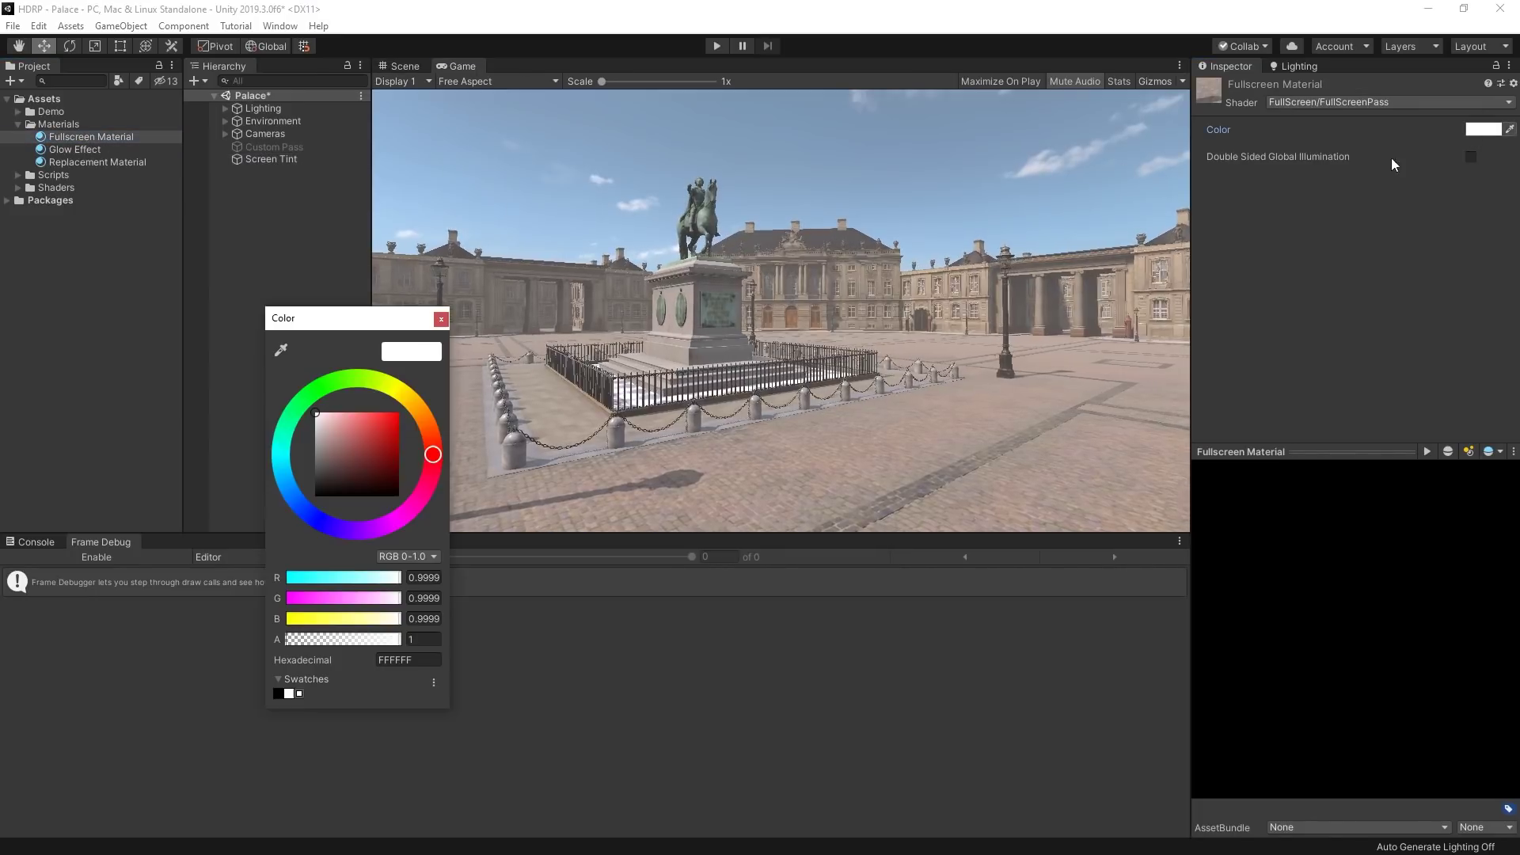
pyautogui.moveTo(317, 422)
pyautogui.mouseDown()
pyautogui.moveTo(470, 369)
pyautogui.moveTo(277, 411)
pyautogui.moveTo(402, 381)
pyautogui.moveTo(423, 399)
pyautogui.moveTo(420, 368)
pyautogui.moveTo(432, 444)
pyautogui.moveTo(396, 417)
pyautogui.moveTo(483, 388)
pyautogui.mouseUp()
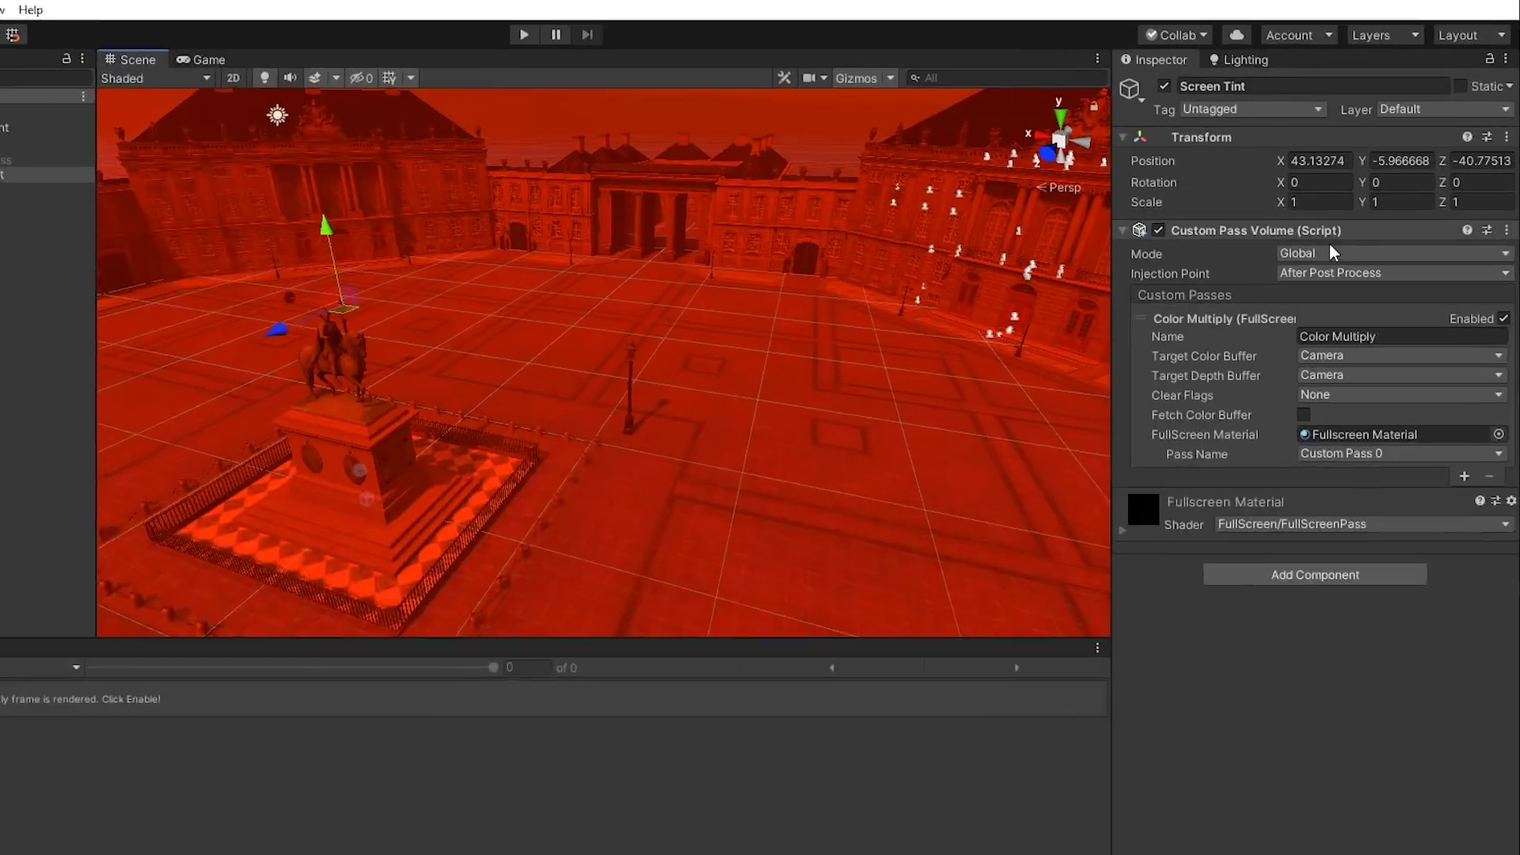
pyautogui.click(1330, 246)
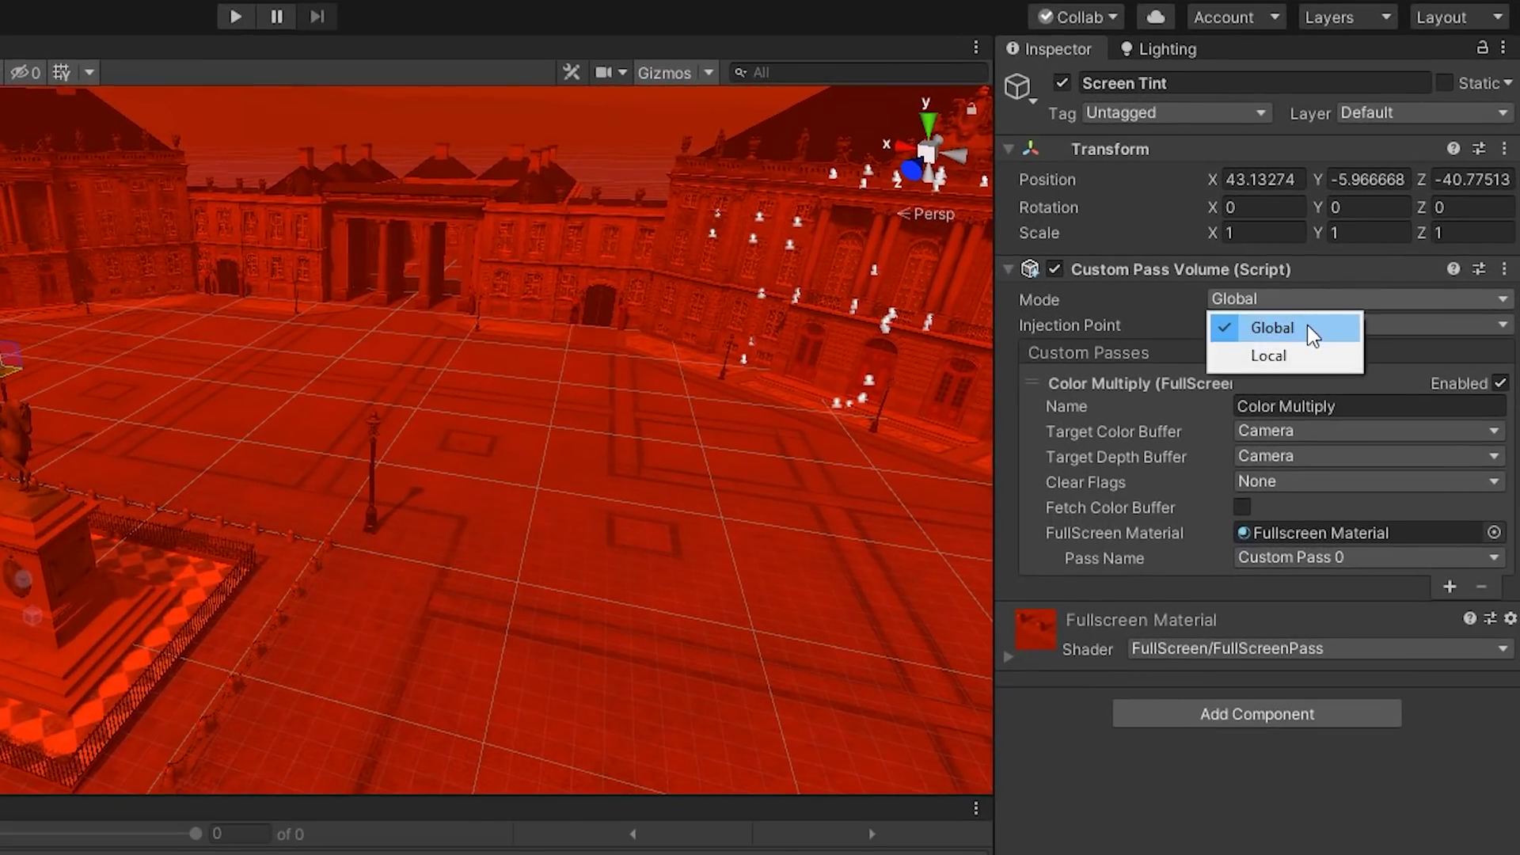
# Make the tint volume Local with a size-20 Box Collider around the statue
pyautogui.click(1268, 356)
pyautogui.click(1257, 740)
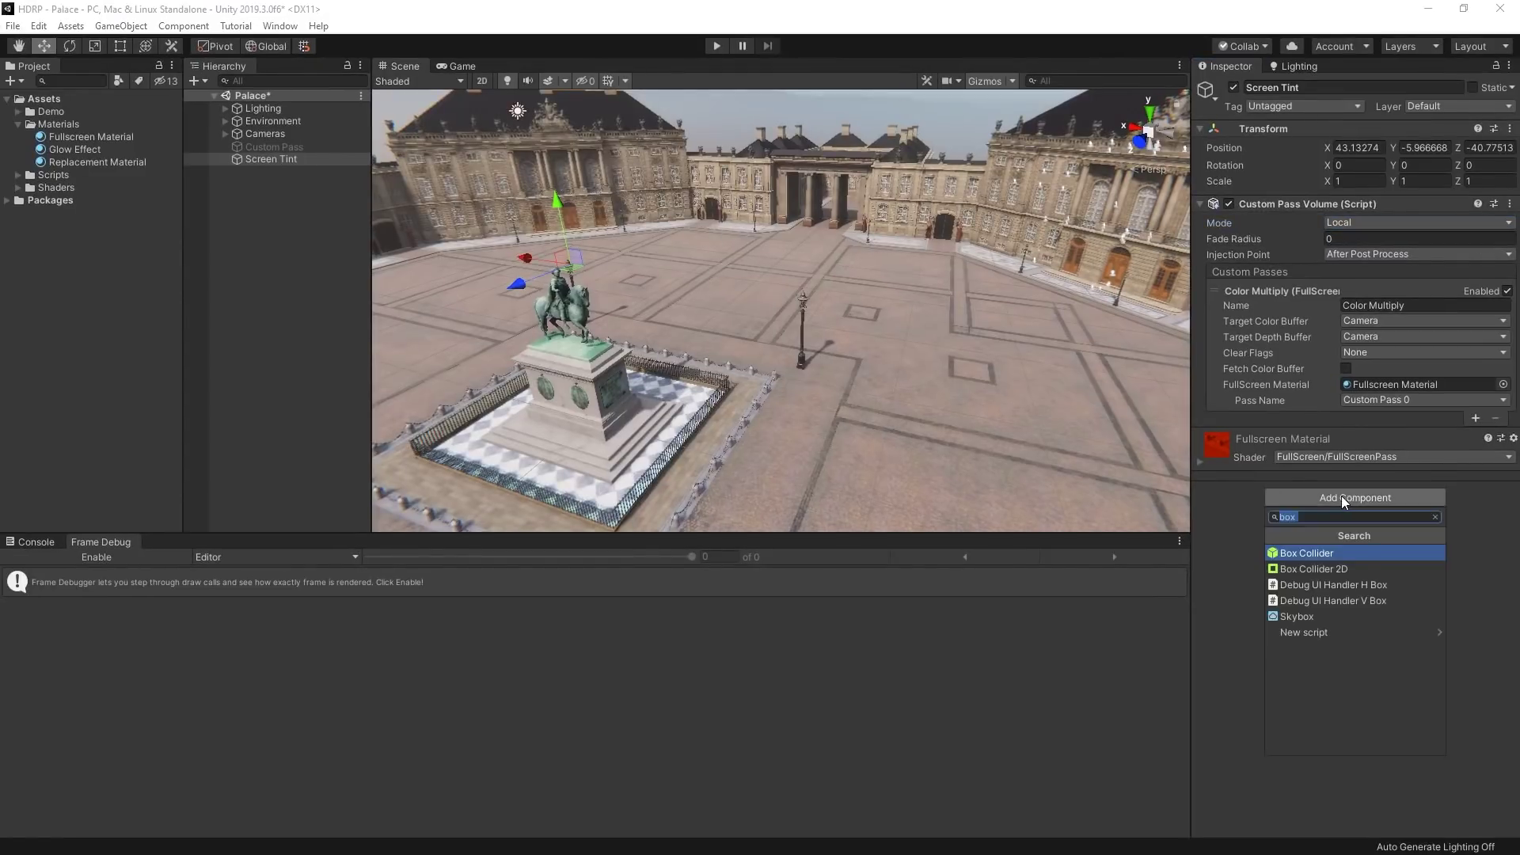
pyautogui.click(1233, 840)
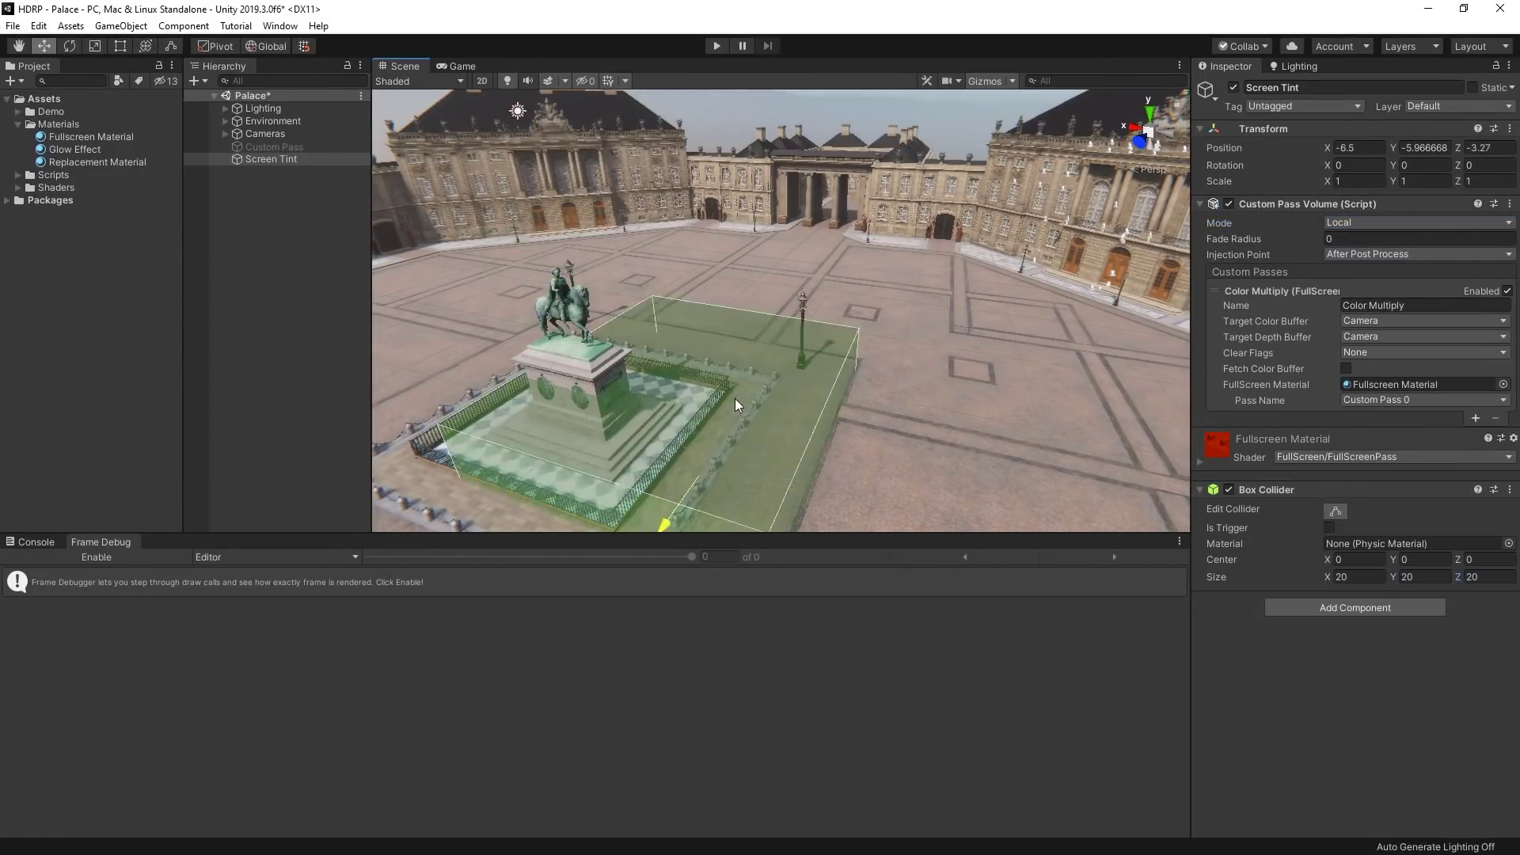
pyautogui.press('w')
# Enter Play mode and trigger Fade Out to fade the game view to black
pyautogui.click(716, 45)
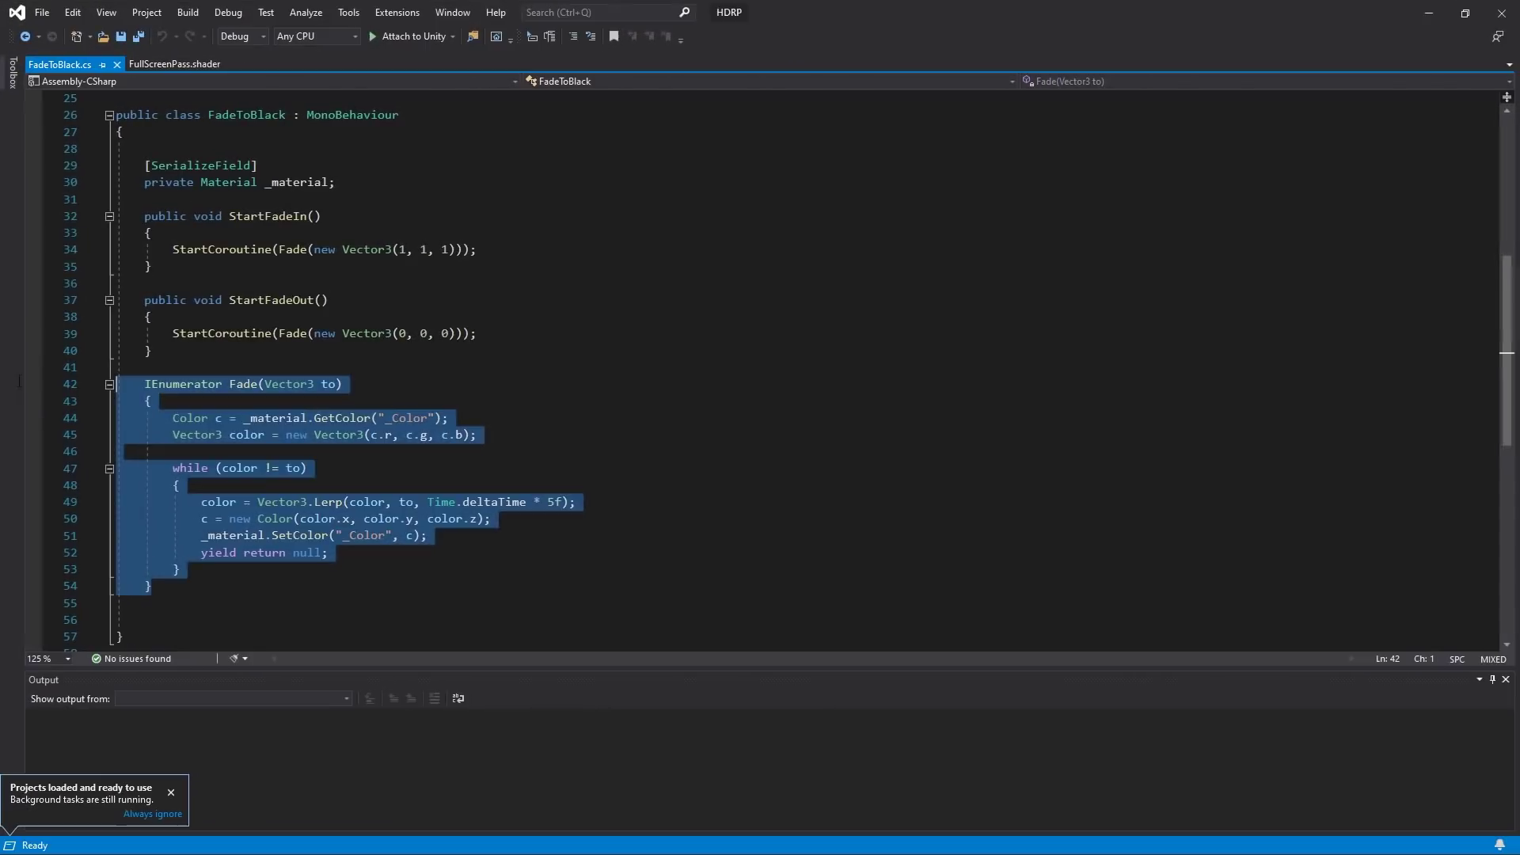
pyautogui.press('Right')
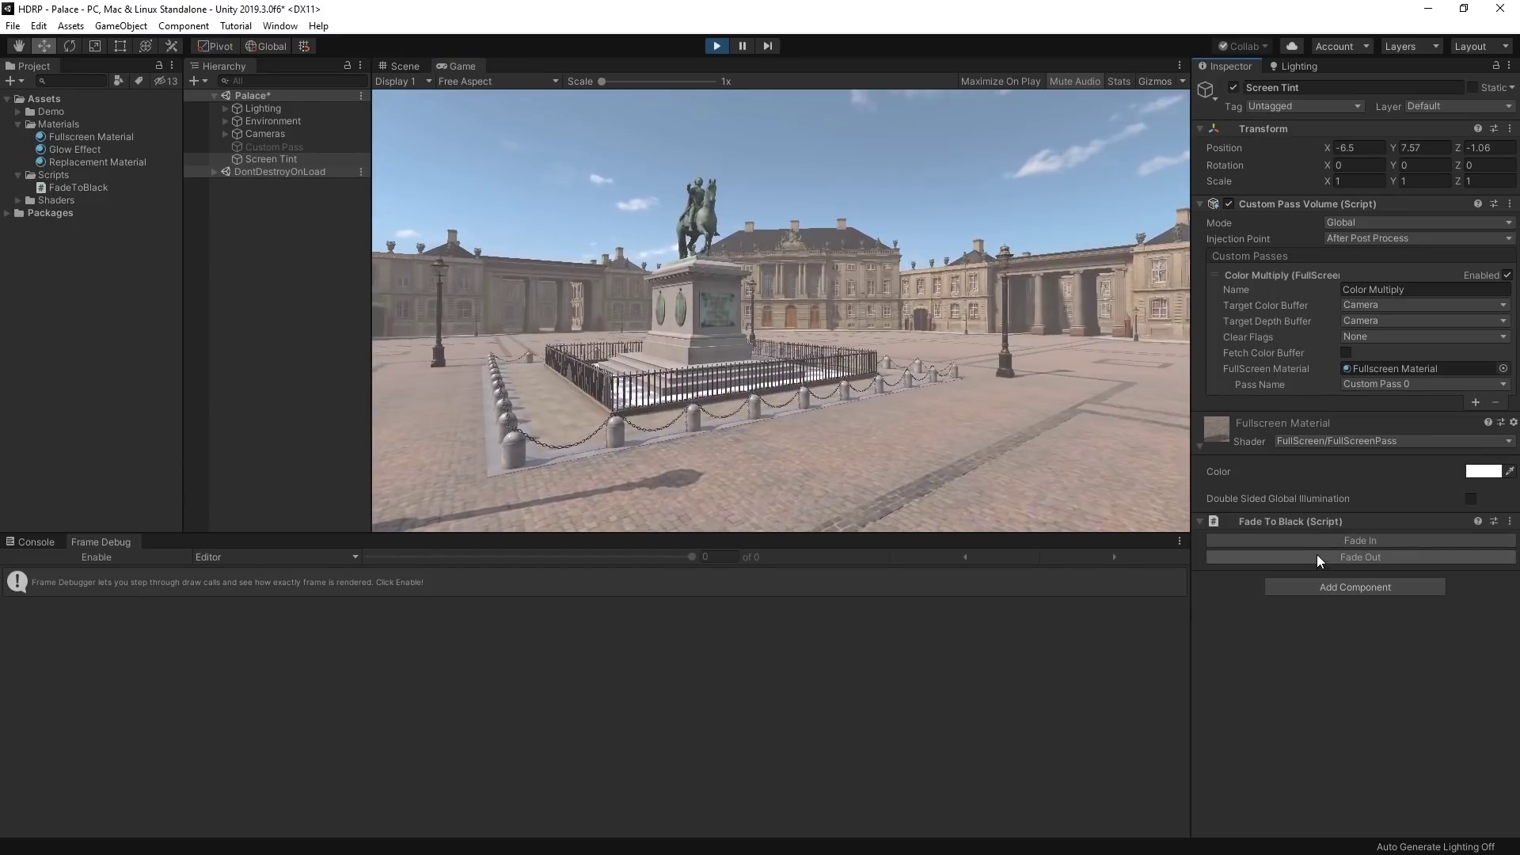
pyautogui.click(1317, 556)
pyautogui.click(1352, 591)
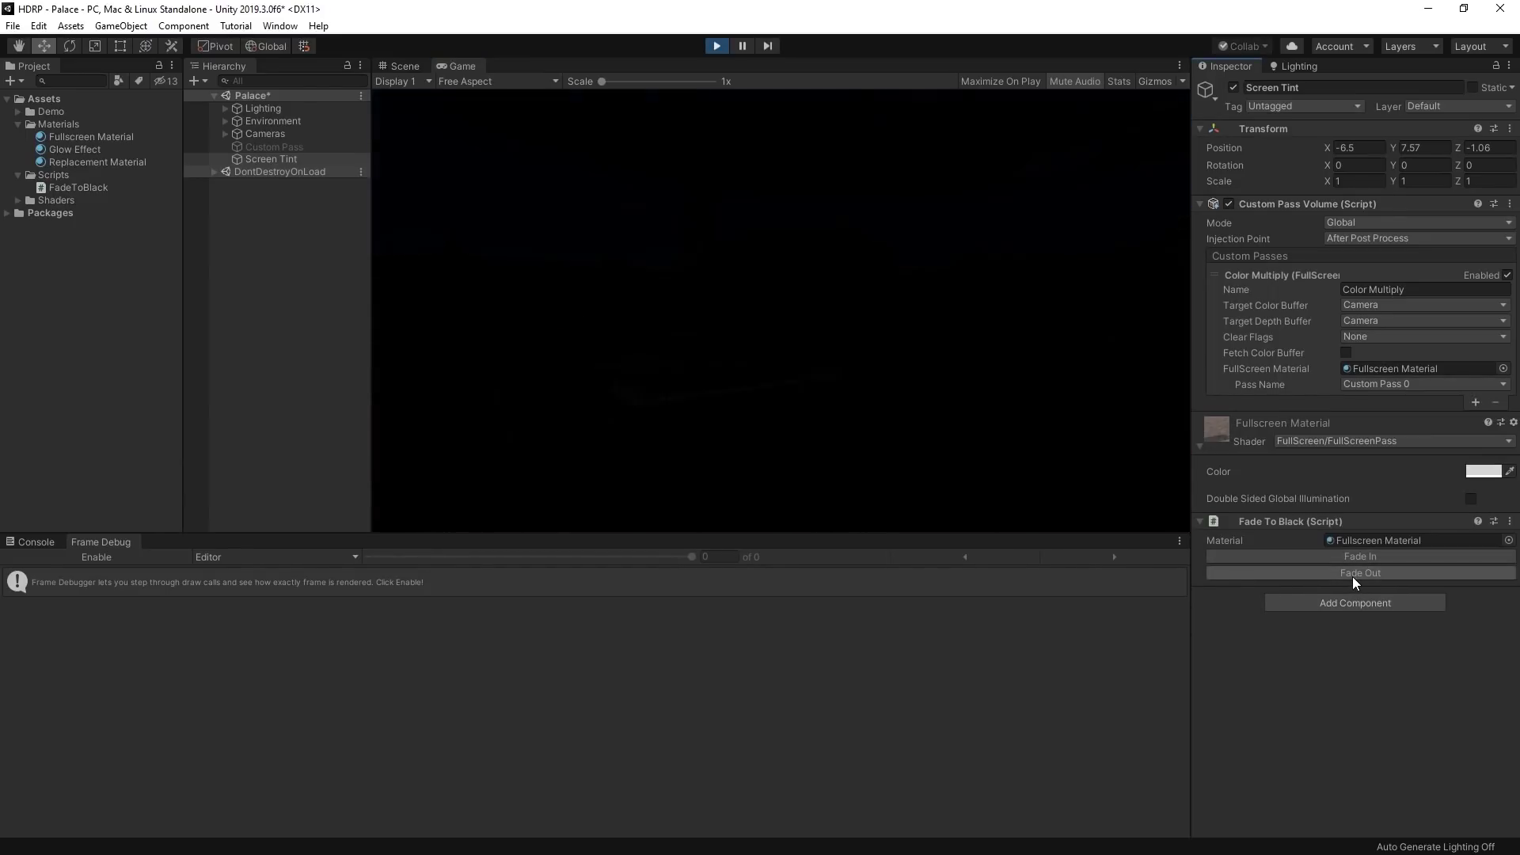
# Alternate Fade In and Fade Out, fading the palace square to black and back repeatedly
pyautogui.click(1317, 559)
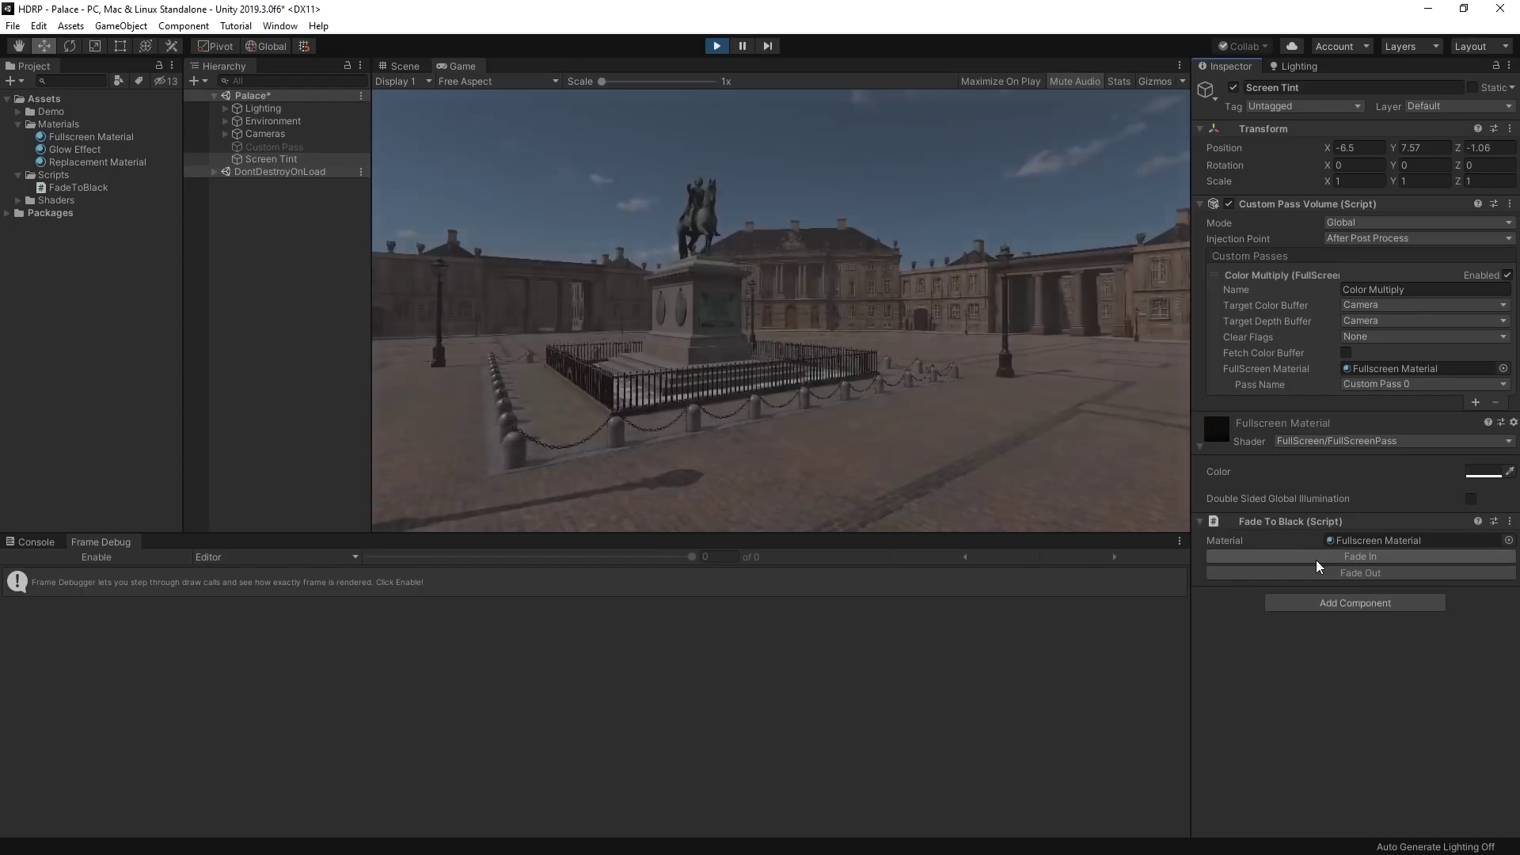
pyautogui.click(1314, 573)
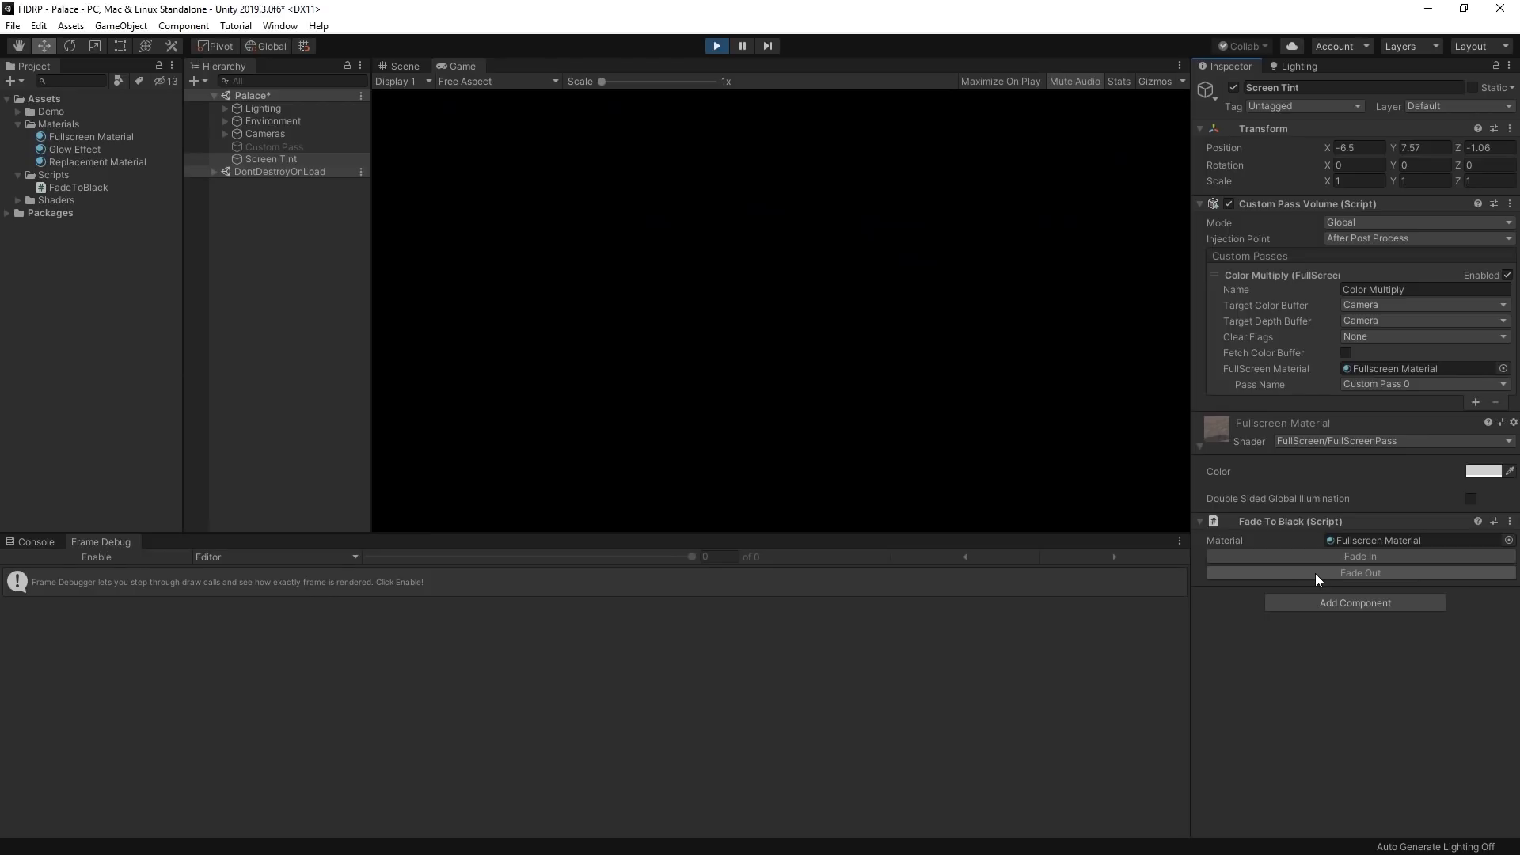
pyautogui.click(1310, 553)
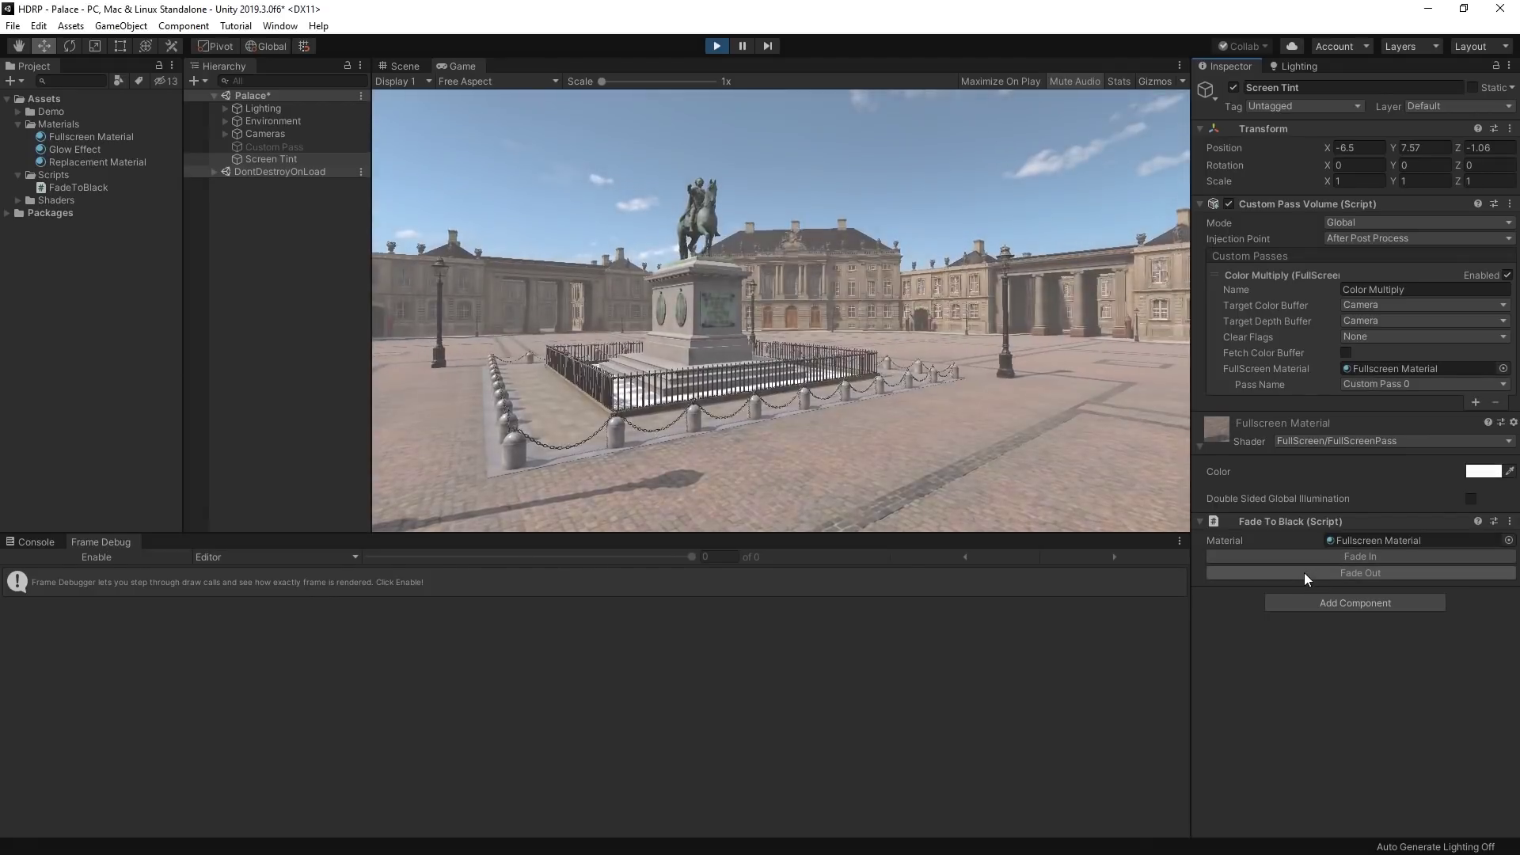
pyautogui.click(1300, 568)
pyautogui.click(1300, 558)
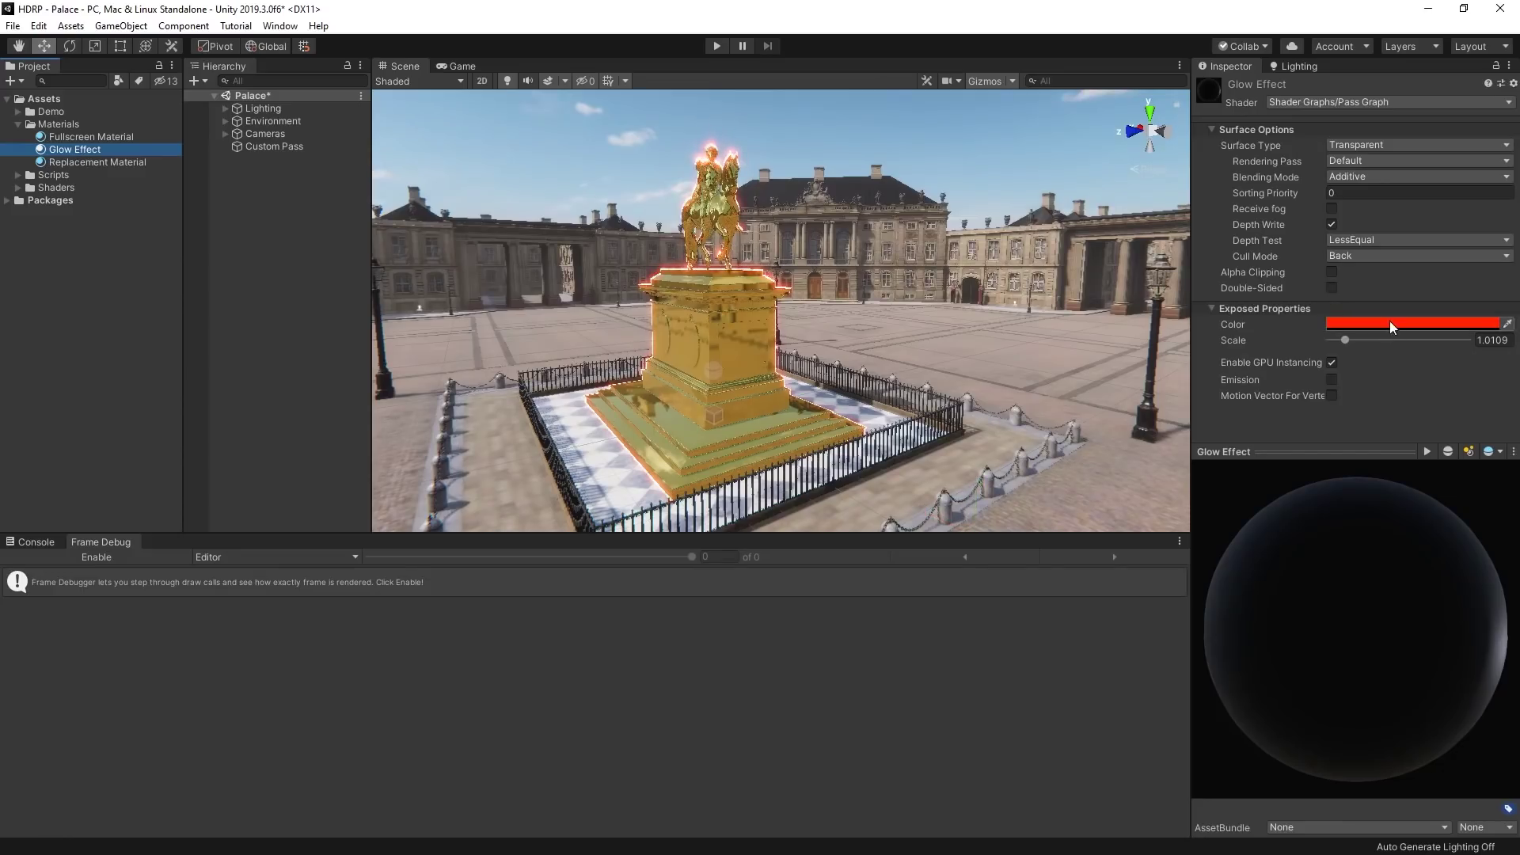
# Open the Glow Effect material's Color swatch to choose a new outline colour
pyautogui.click(1391, 325)
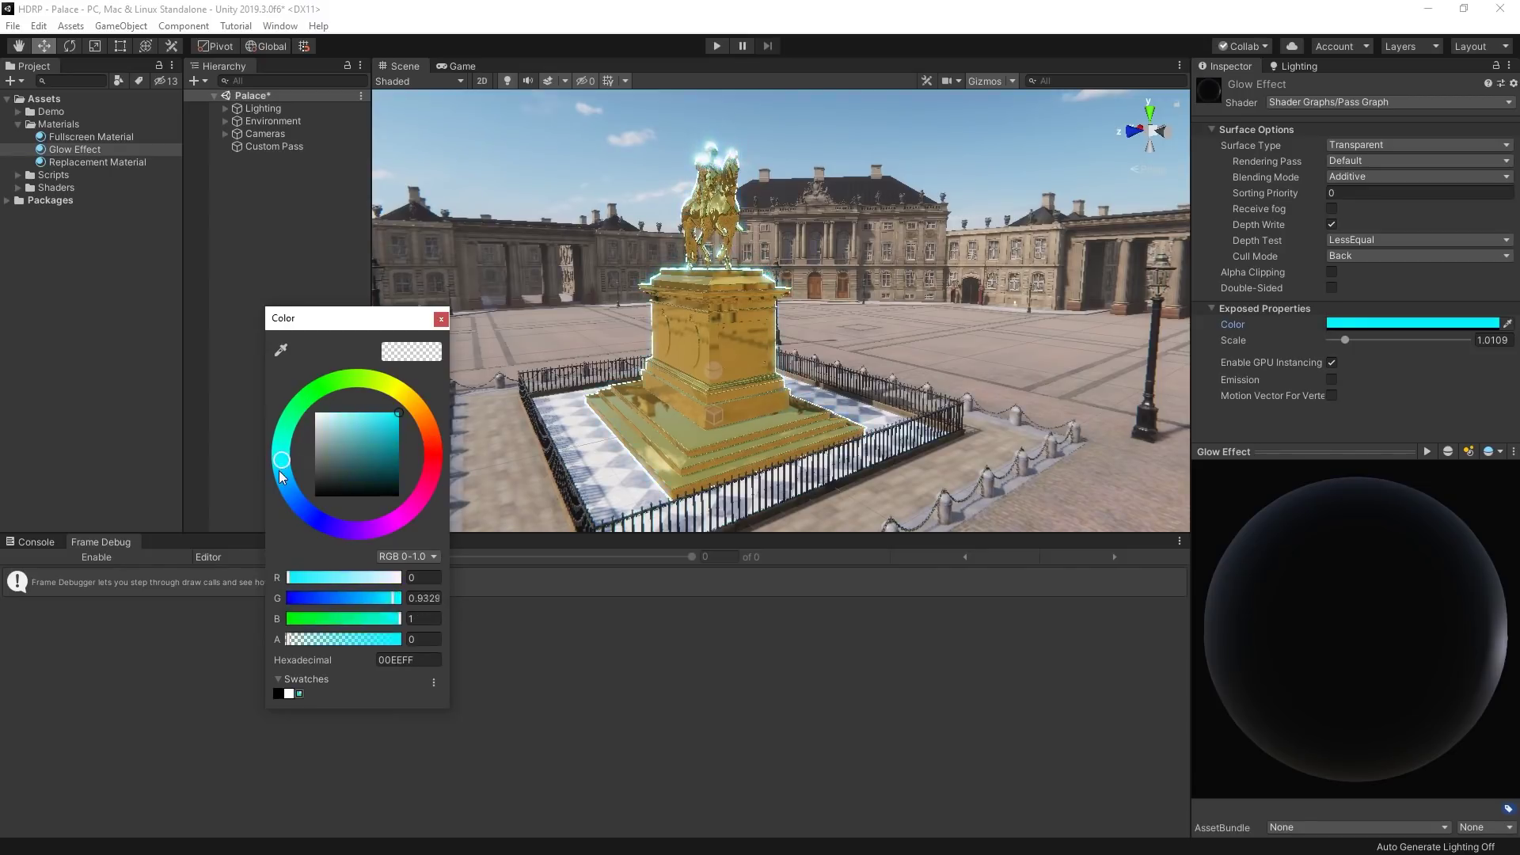